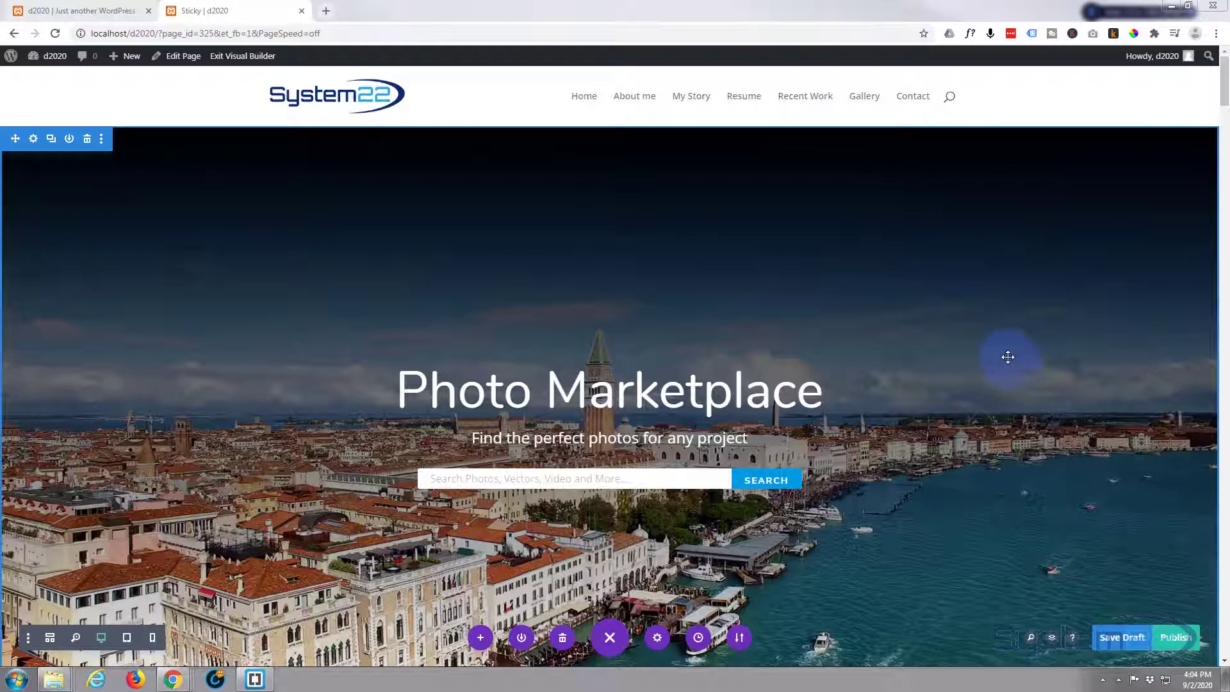
# Drag the red Stay In The Loop section off its spot above the Everything You Need heading.
pyautogui.moveTo(1223, 109); pyautogui.dragTo(1225, 253)
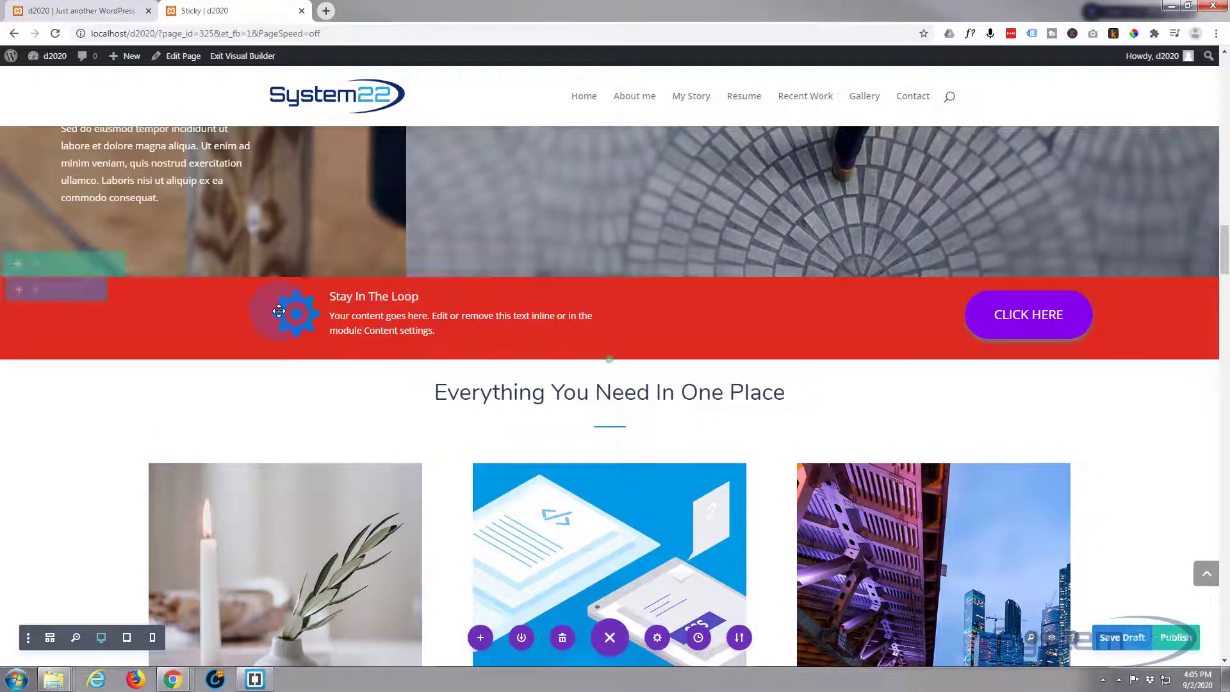
pyautogui.moveTo(106, 306)
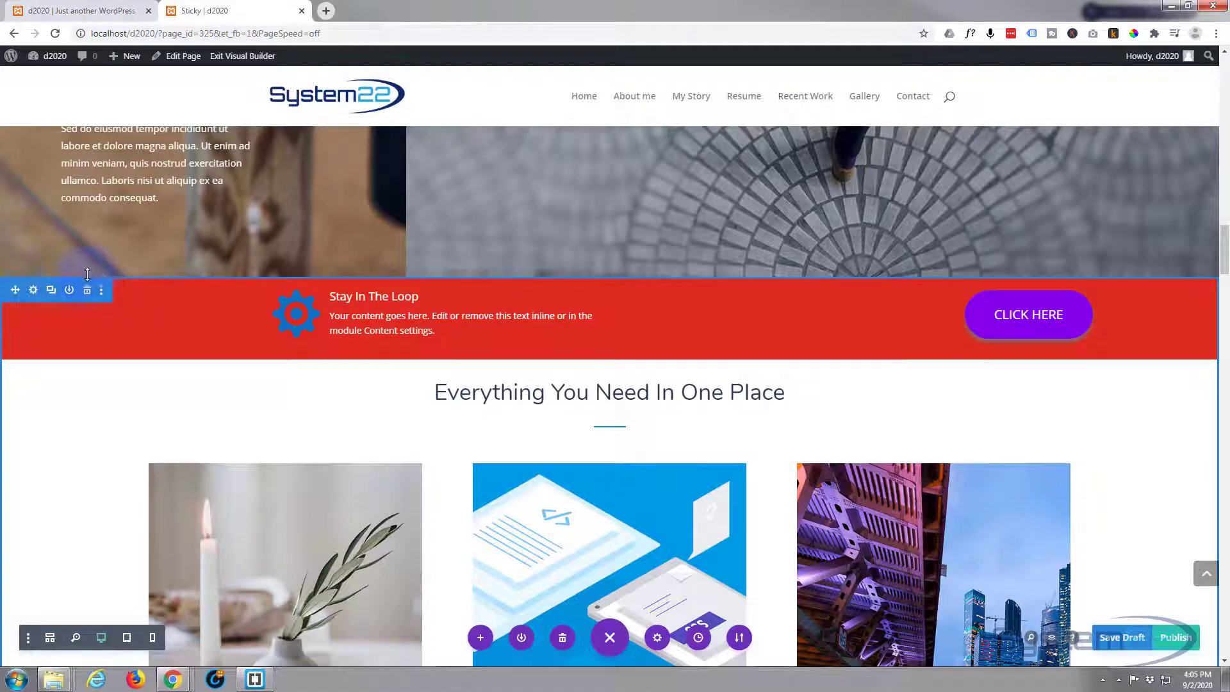
pyautogui.moveTo(105, 268); pyautogui.dragTo(589, 274)
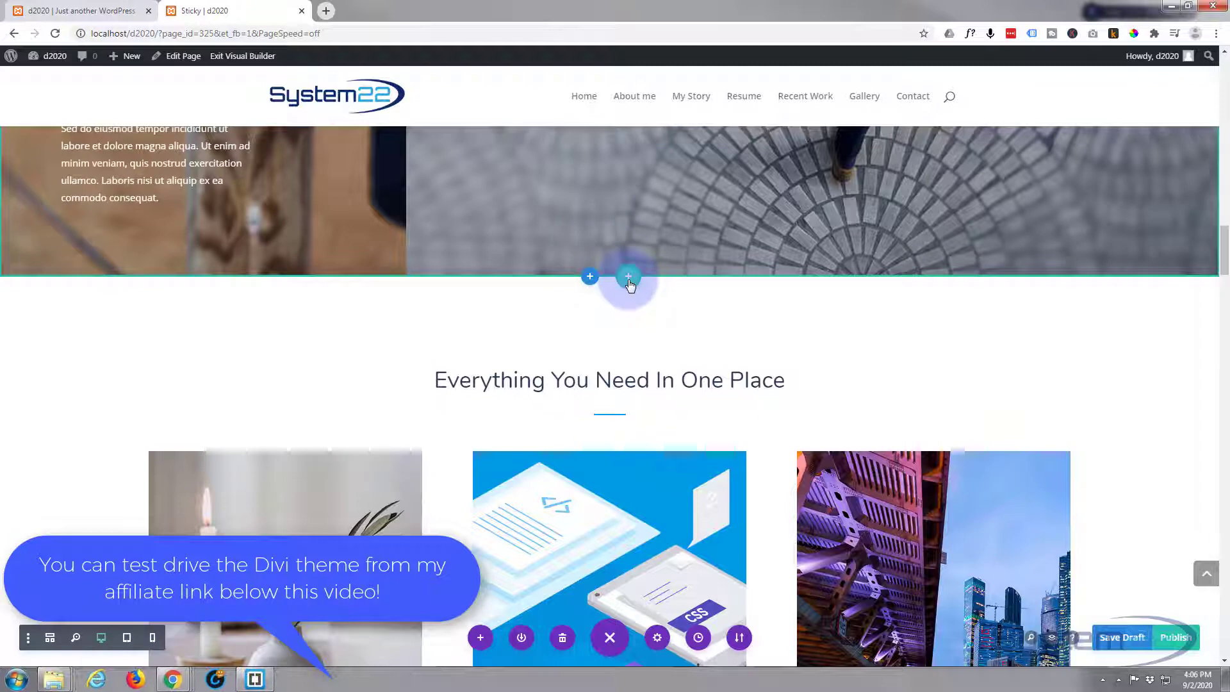
# Insert a two-column row below the photo section with a Click Here Button module in the right column.
pyautogui.click(628, 277)
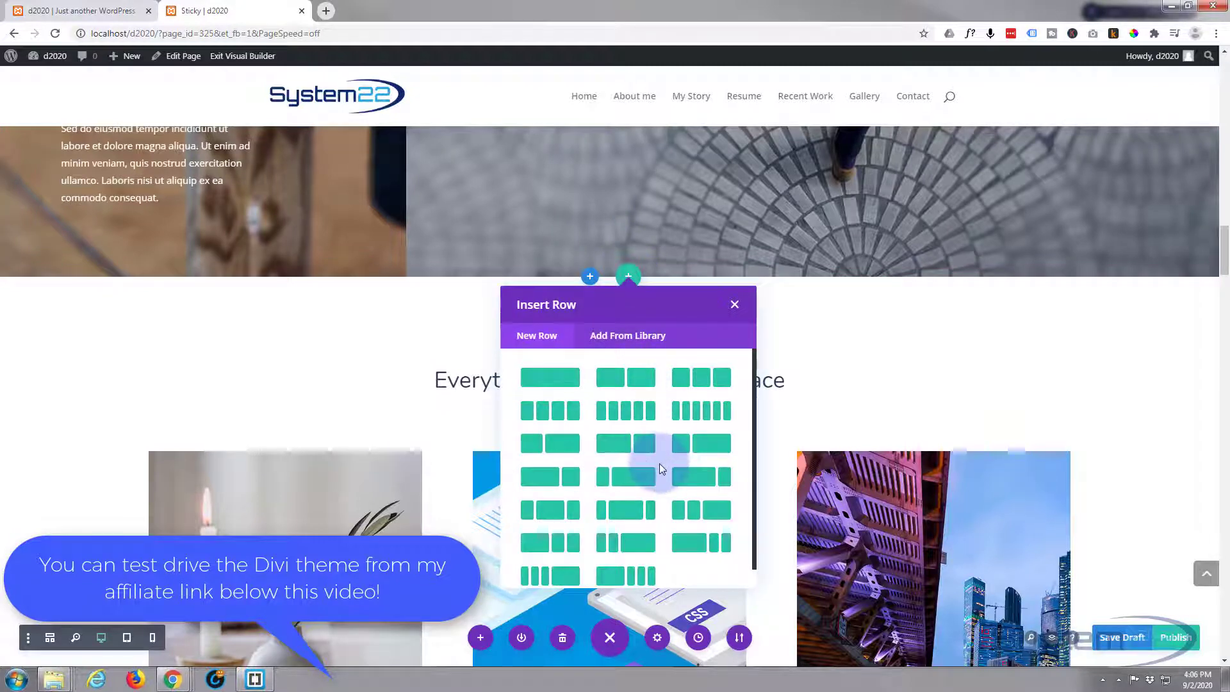
pyautogui.click(689, 482)
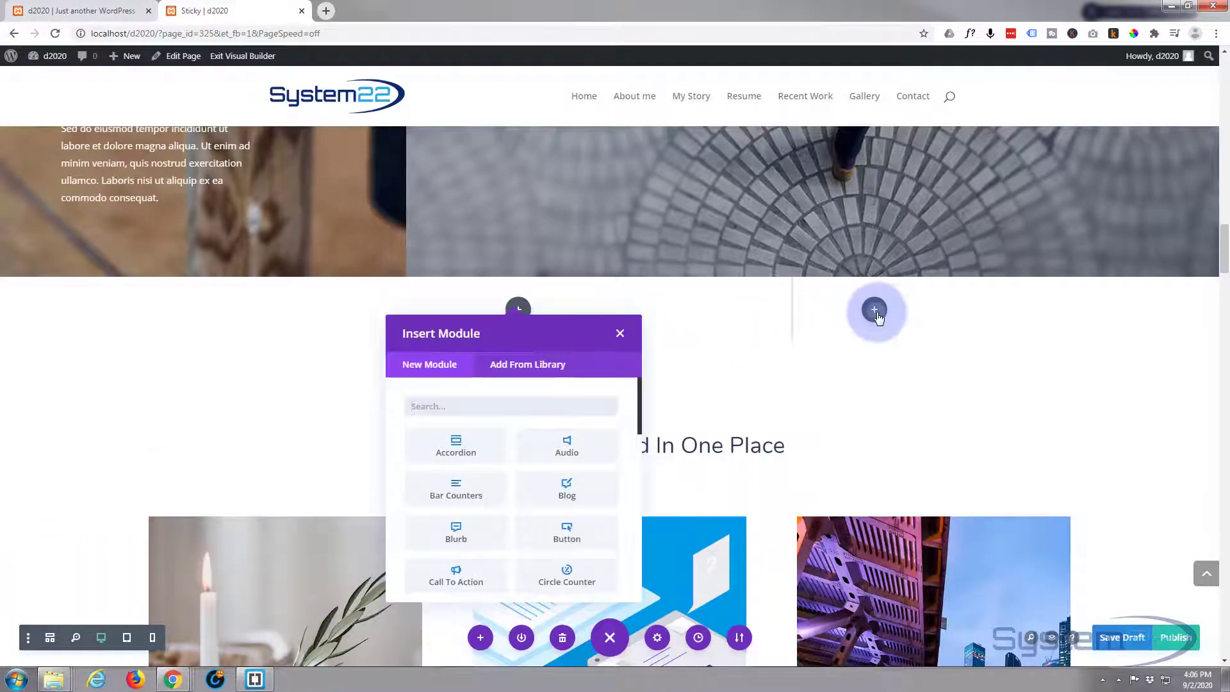
pyautogui.click(875, 312)
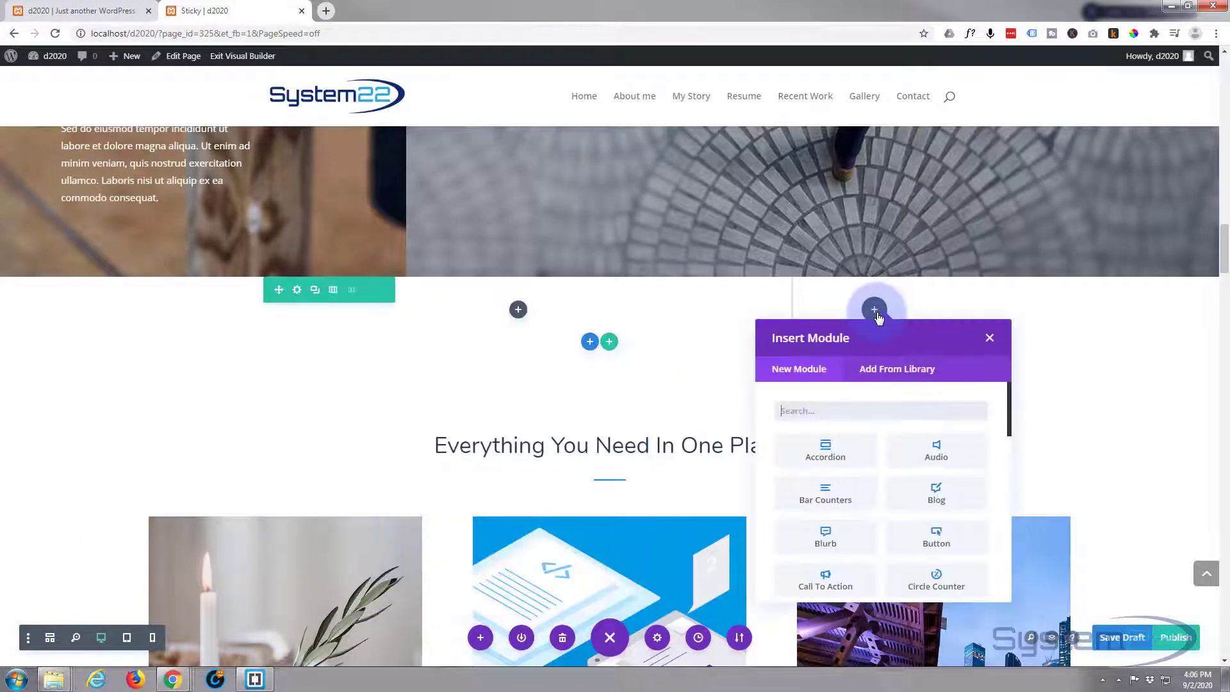
pyautogui.click(926, 531)
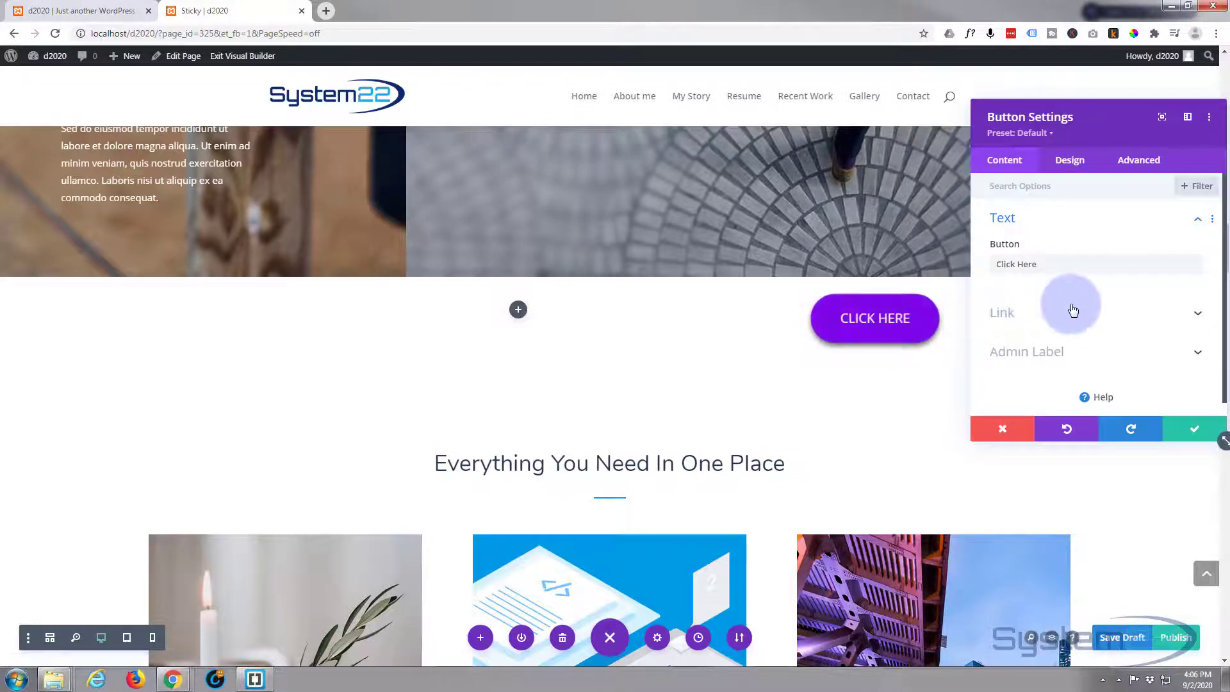
# Turn Use Custom Styles For Button on, check the # link, and save the Click Here button.
pyautogui.click(1076, 165)
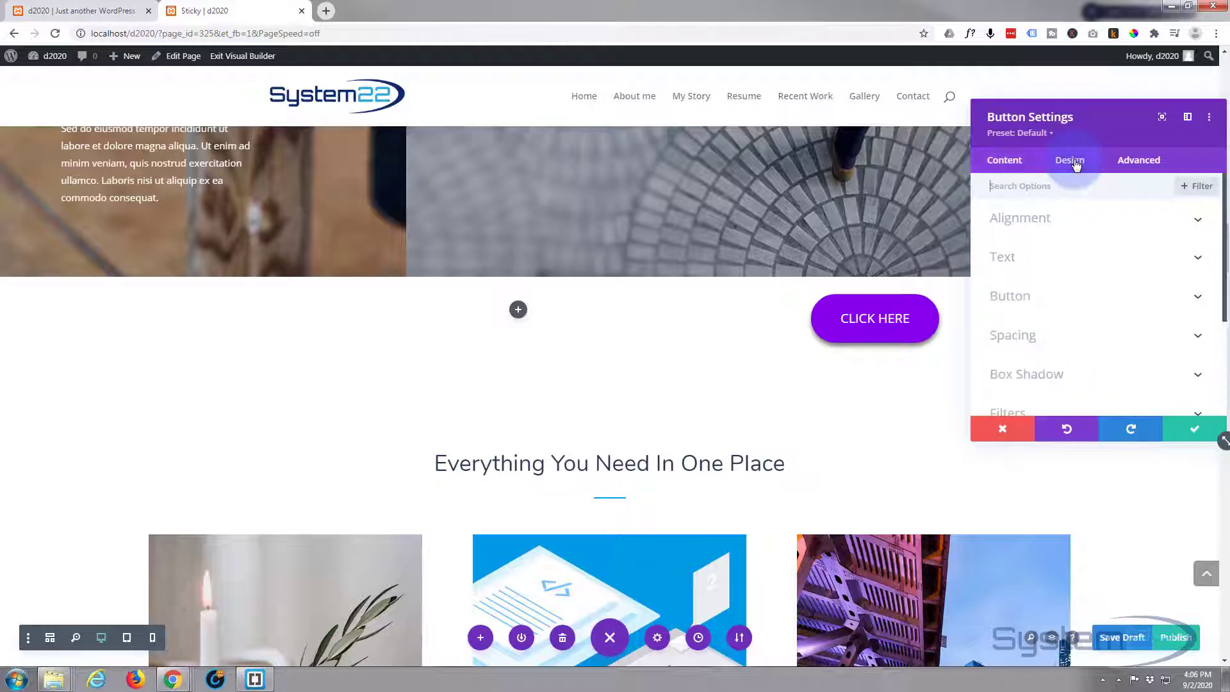
pyautogui.click(1068, 294)
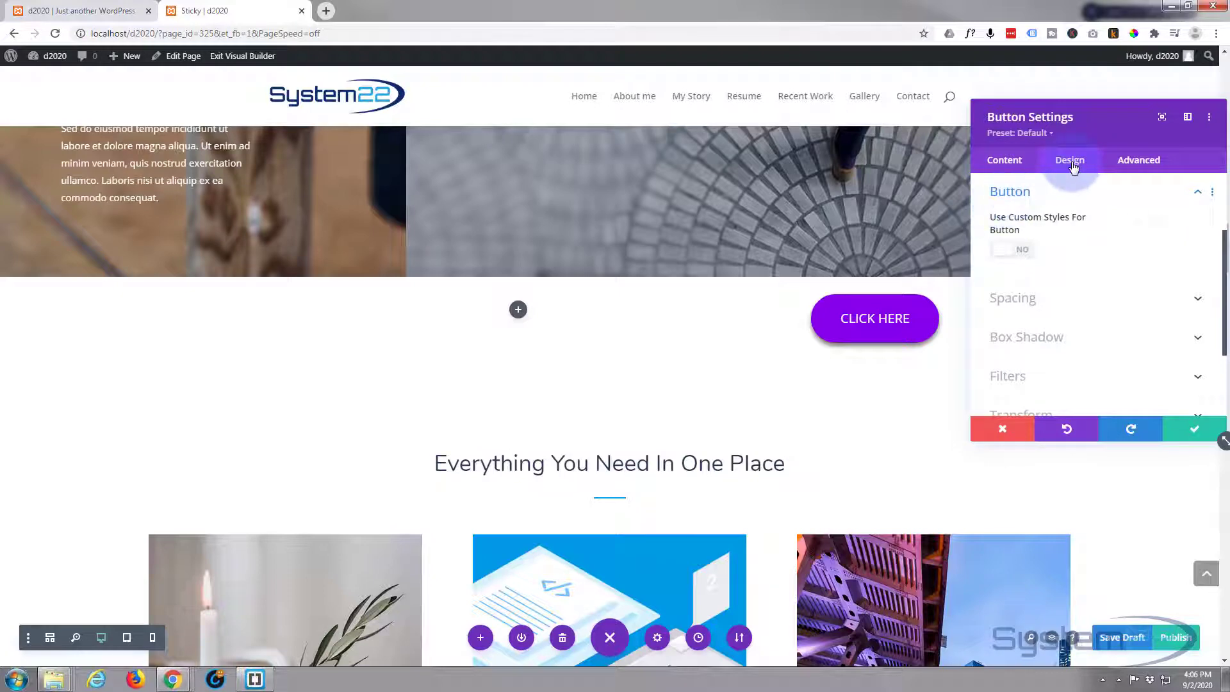
pyautogui.click(1023, 252)
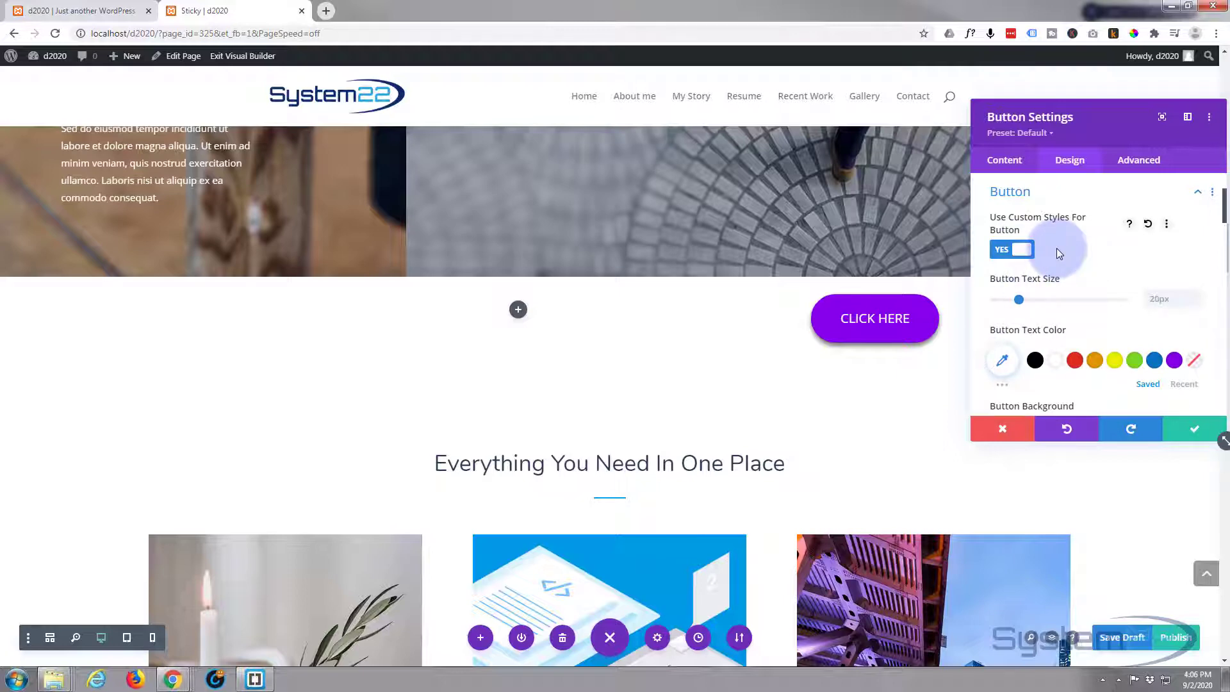
pyautogui.click(1004, 163)
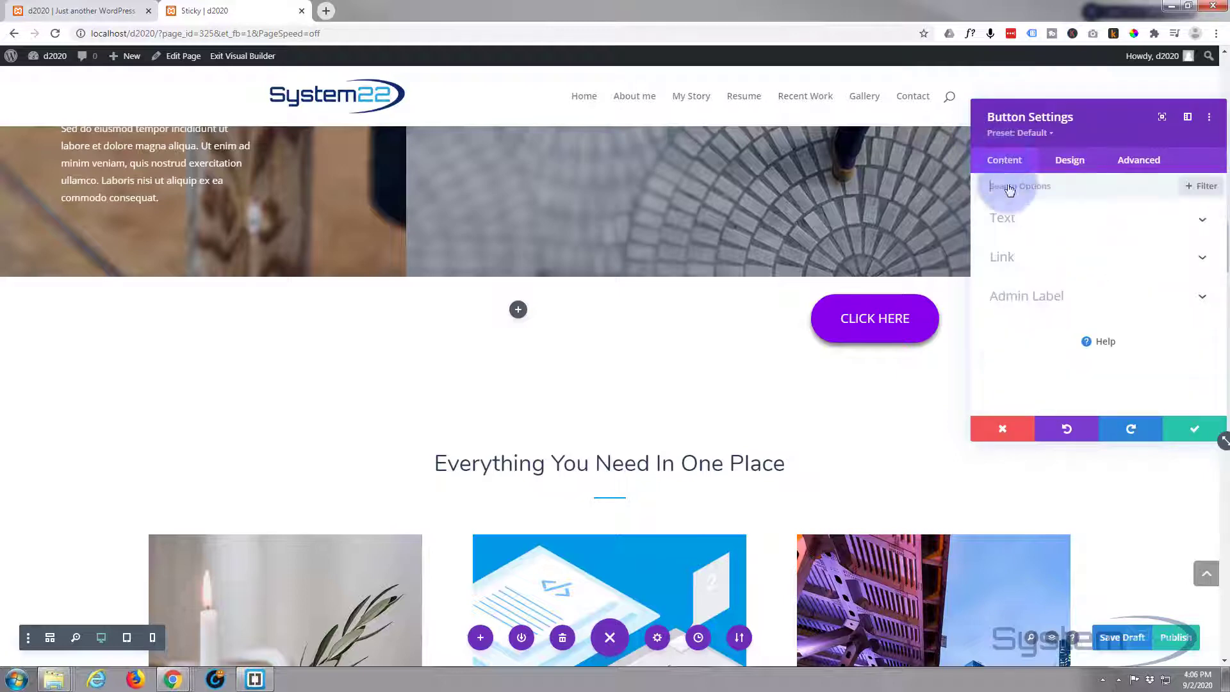
pyautogui.click(1035, 255)
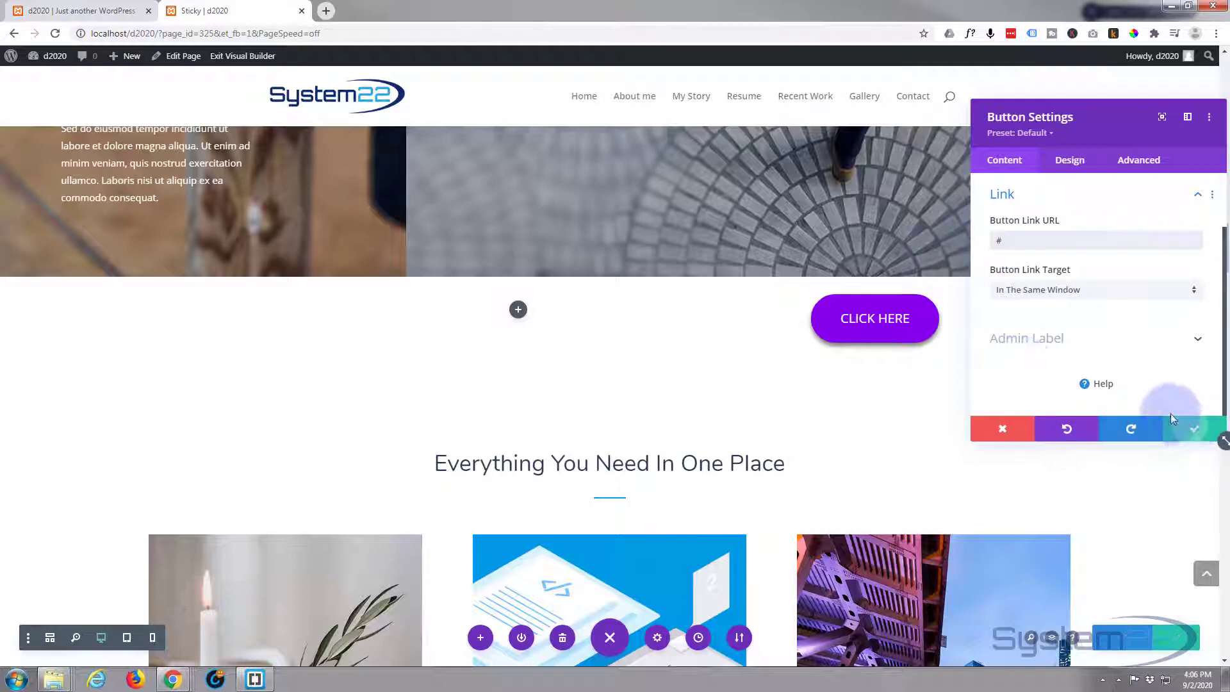
pyautogui.click(1193, 429)
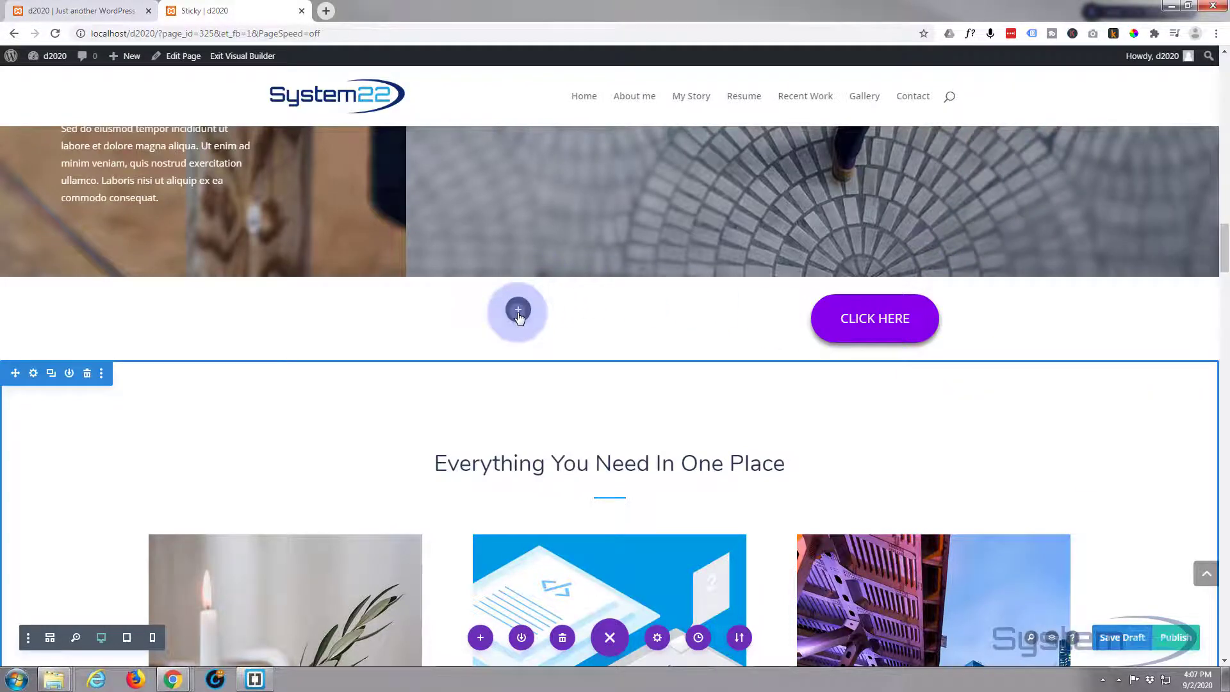
# Add a Blurb module to the row's left column.
pyautogui.click(518, 312)
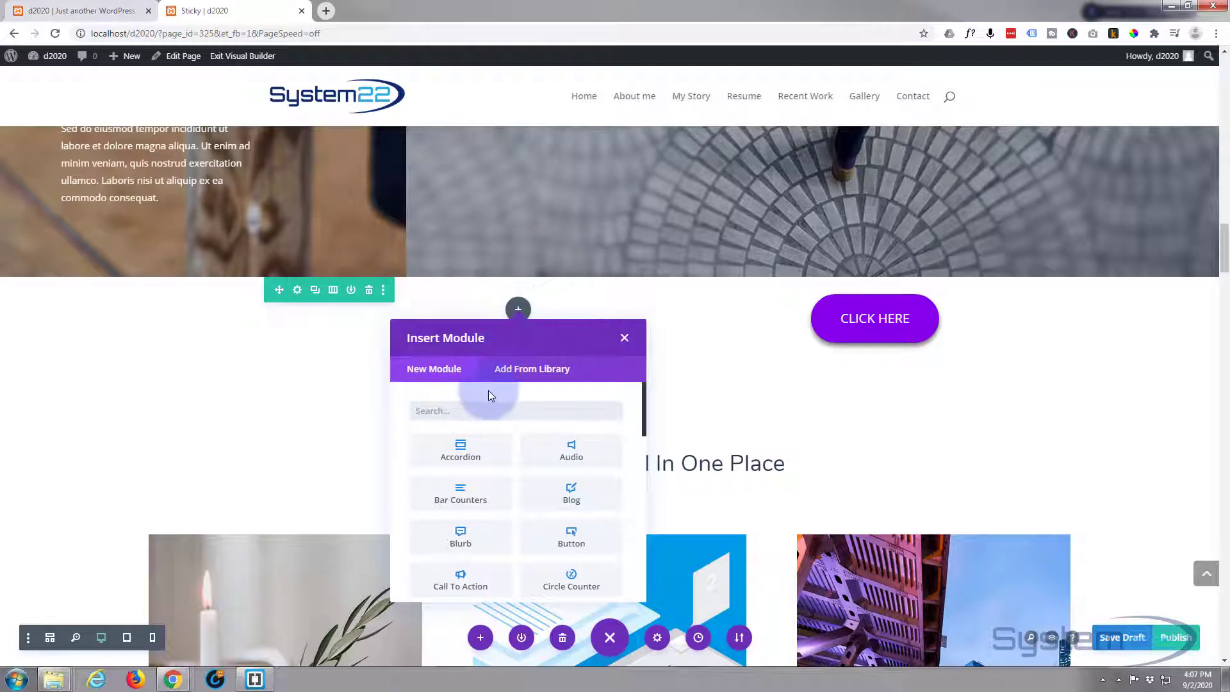
pyautogui.scroll(-3, 460, 461)
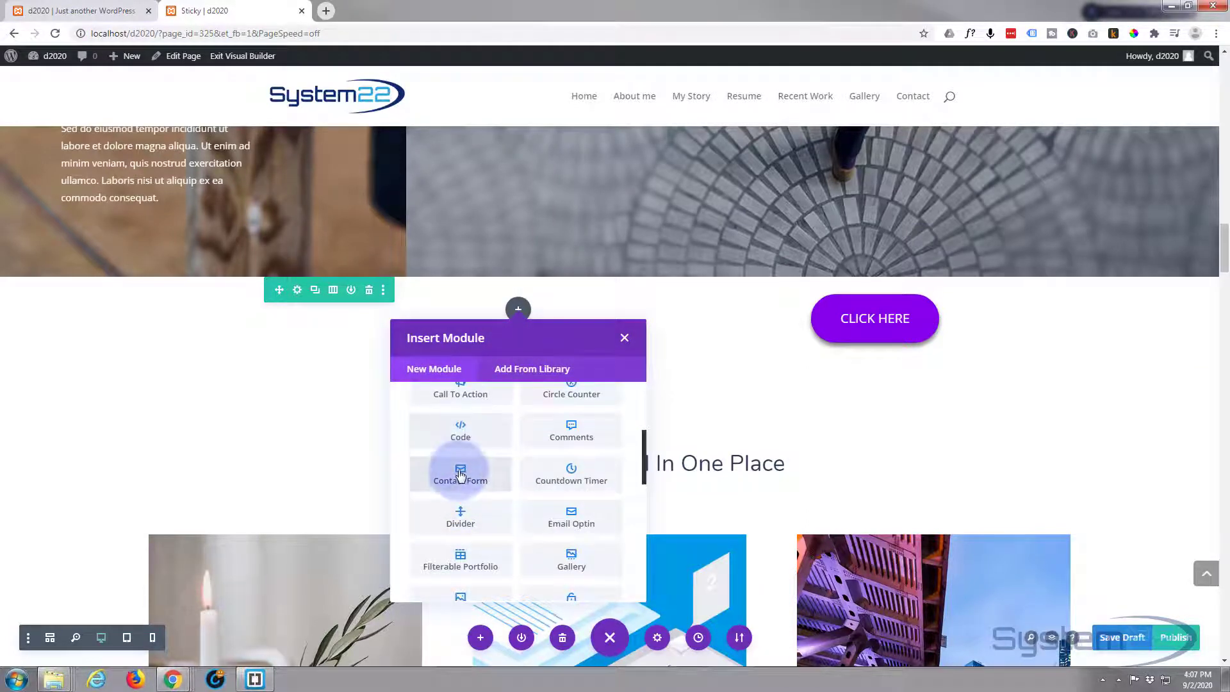
pyautogui.scroll(1, 460, 471)
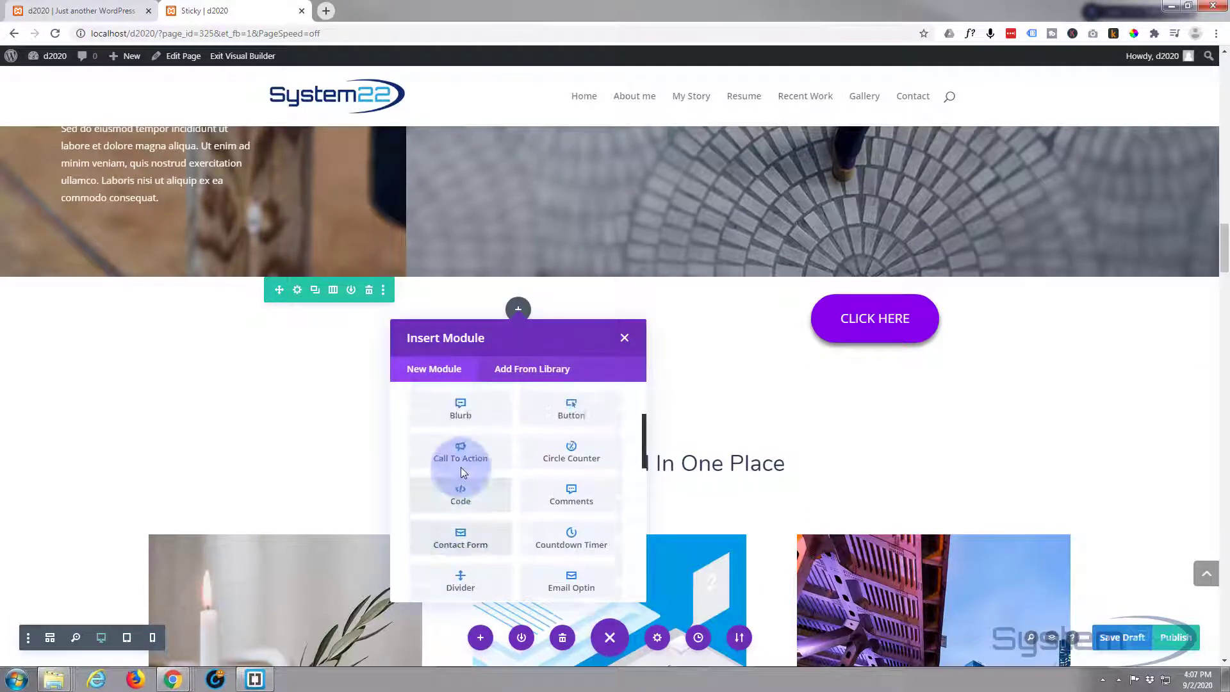
pyautogui.click(469, 420)
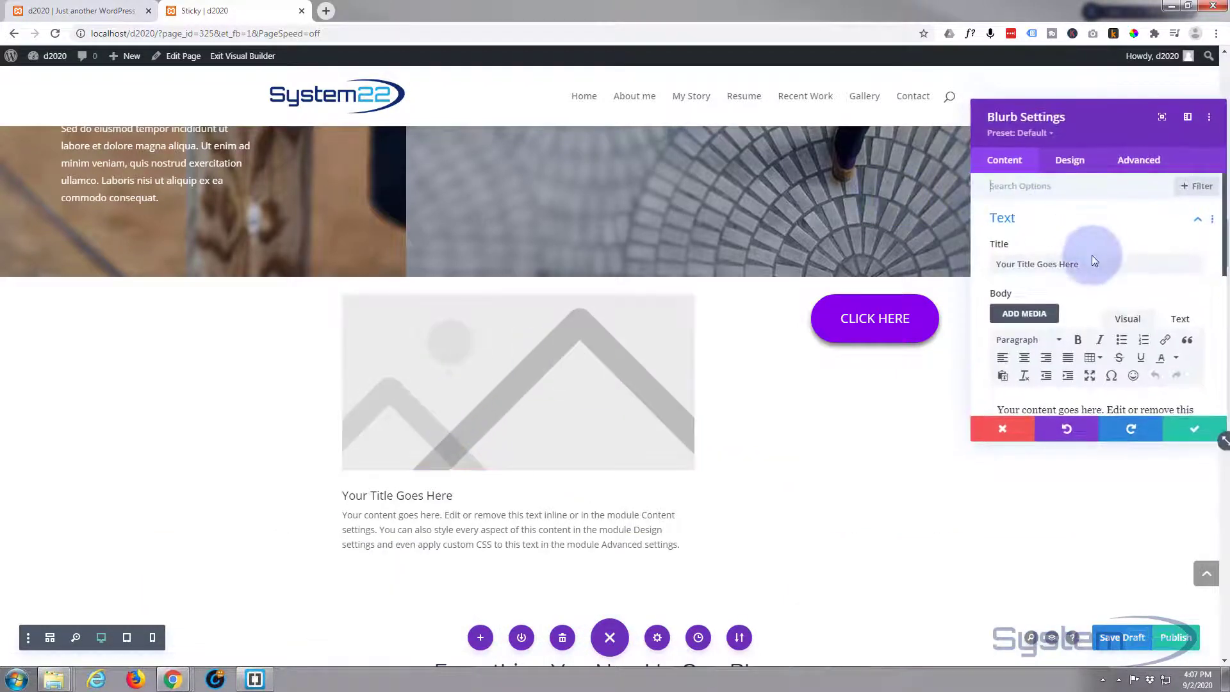
# Retitle the blurb 'Don't Miss Out!' and trim its body text to a single sentence.
pyautogui.moveTo(1093, 256); pyautogui.dragTo(986, 266)
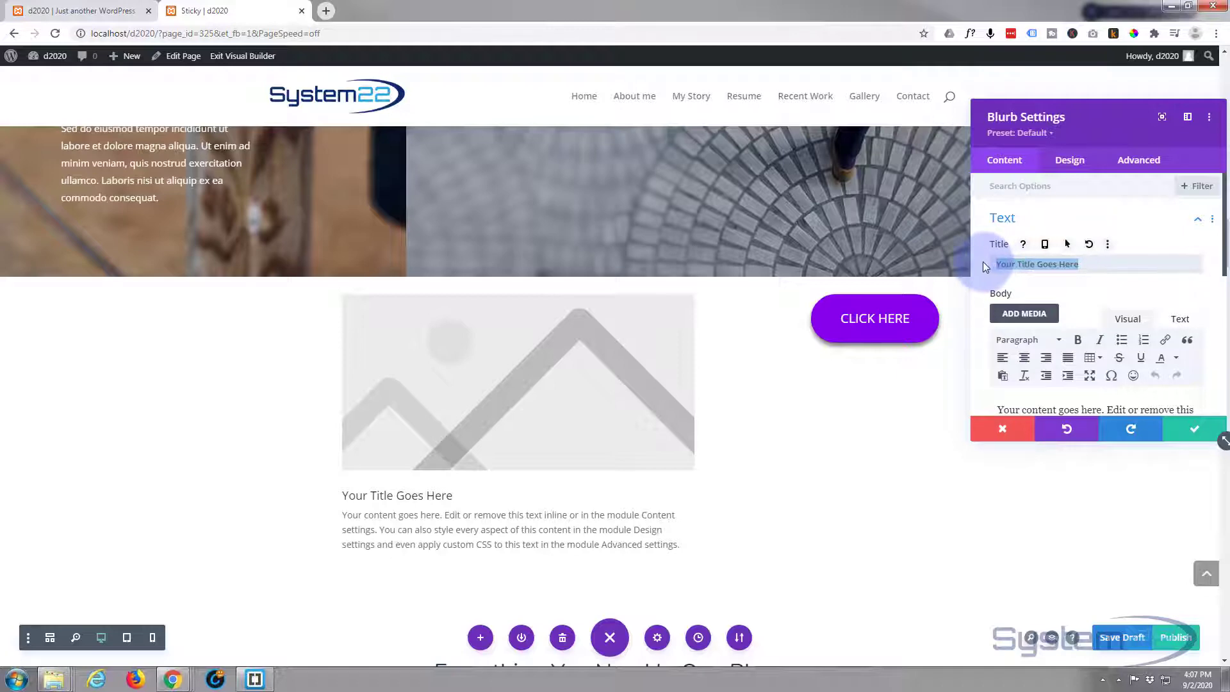
pyautogui.write('Don')
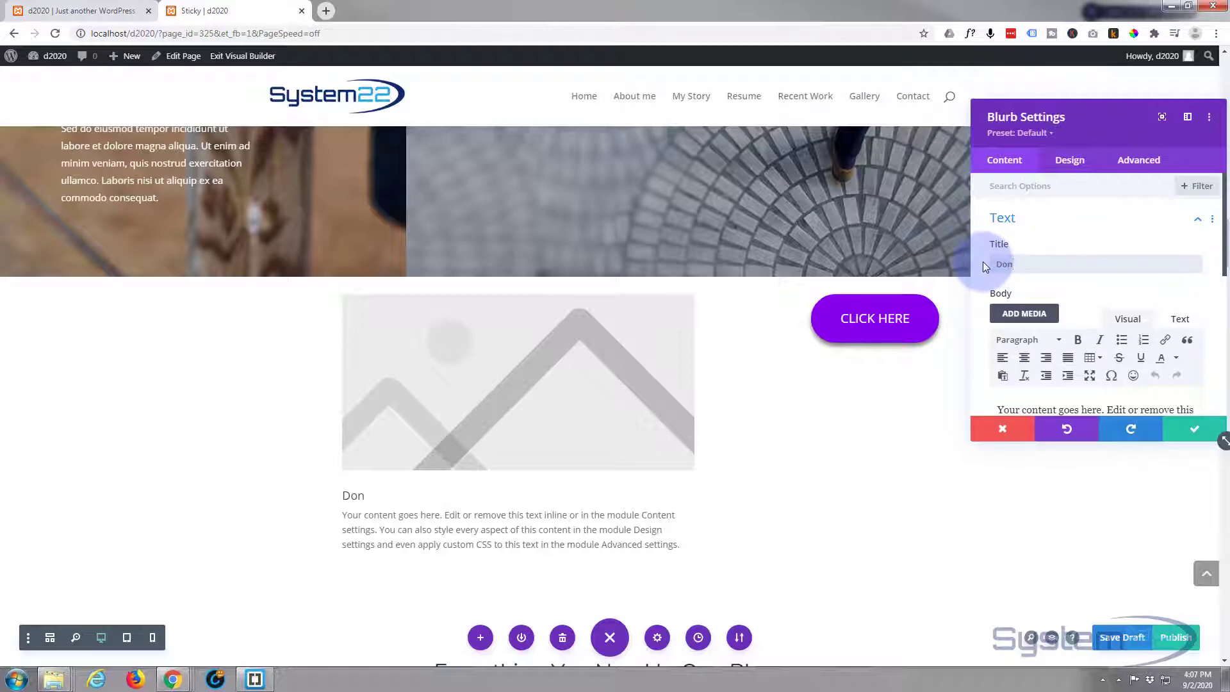
pyautogui.write("'t Miss Out!")
pyautogui.scroll(-2, 1063, 337)
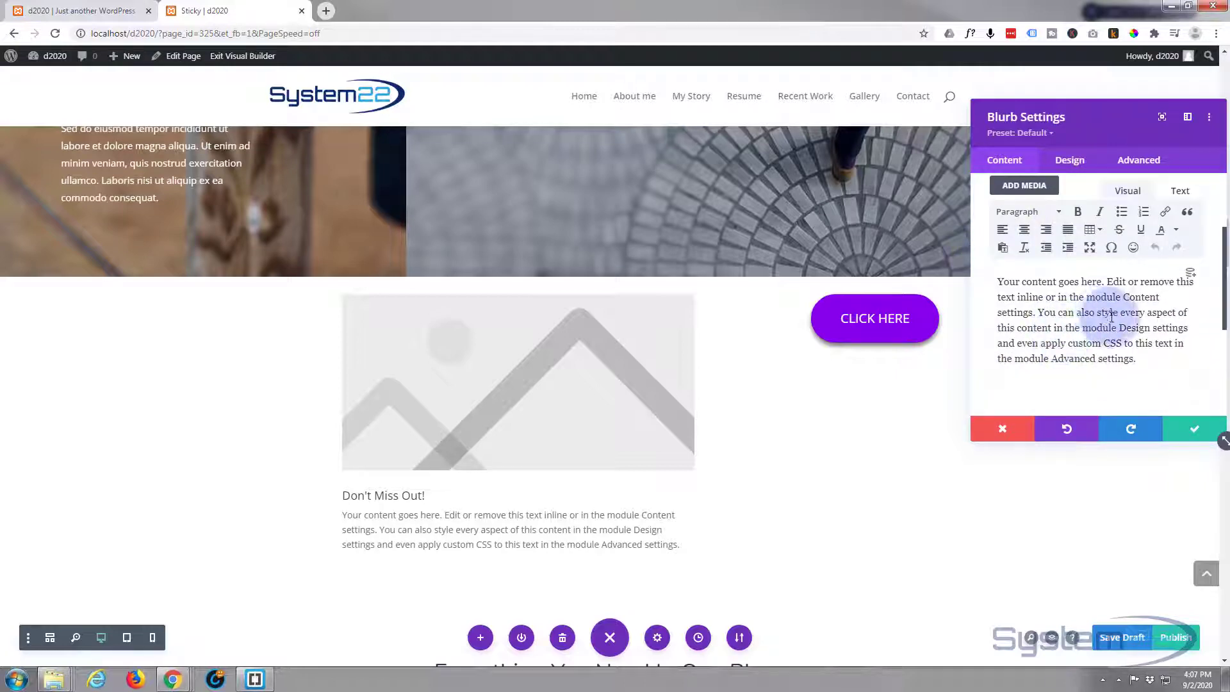
pyautogui.moveTo(1038, 313); pyautogui.dragTo(1164, 366)
pyautogui.press('BackSpace')
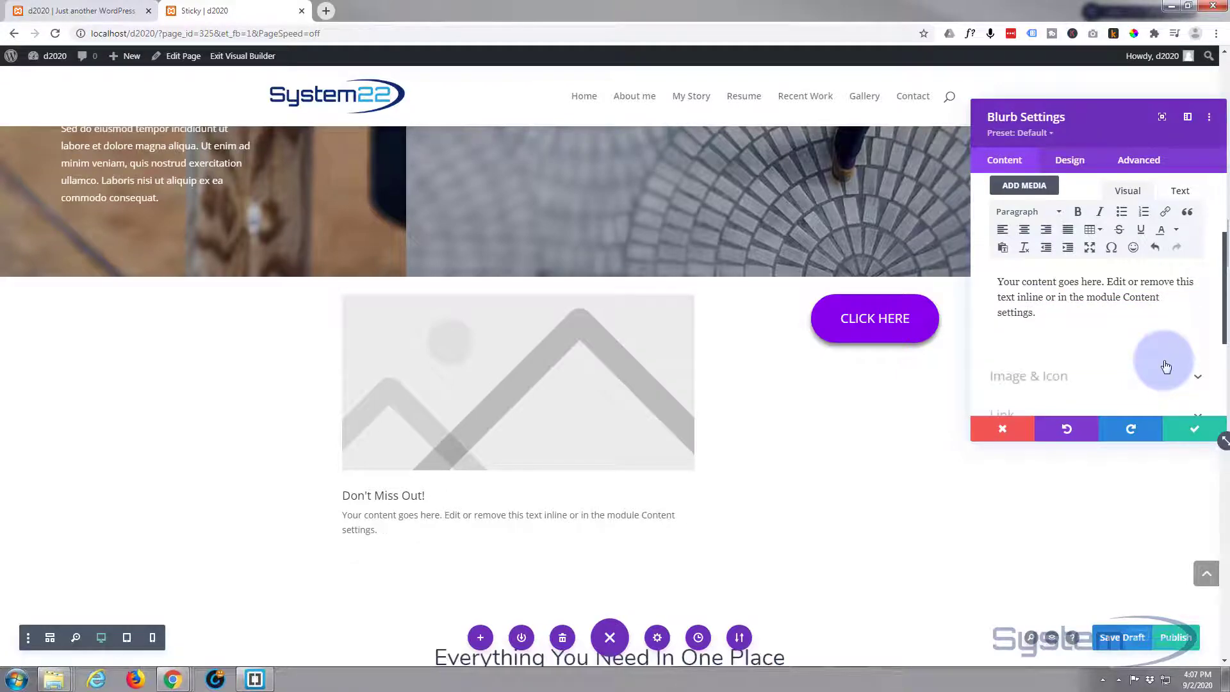
pyautogui.scroll(-1, 1100, 348)
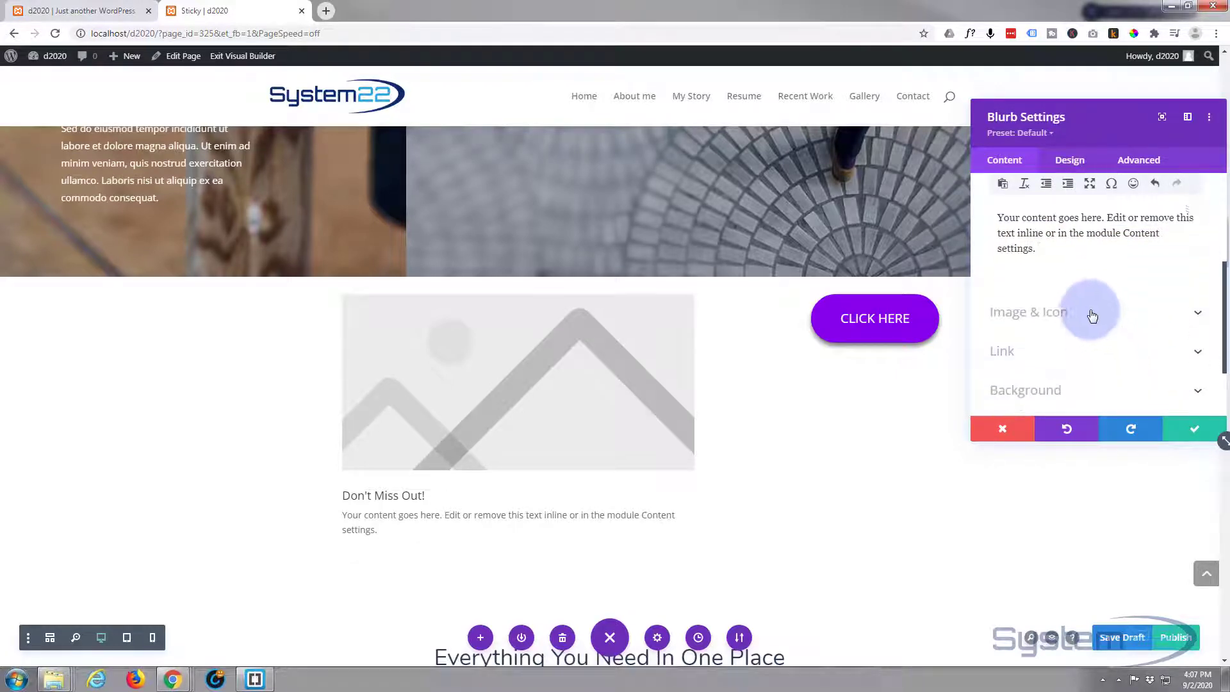
pyautogui.click(1092, 316)
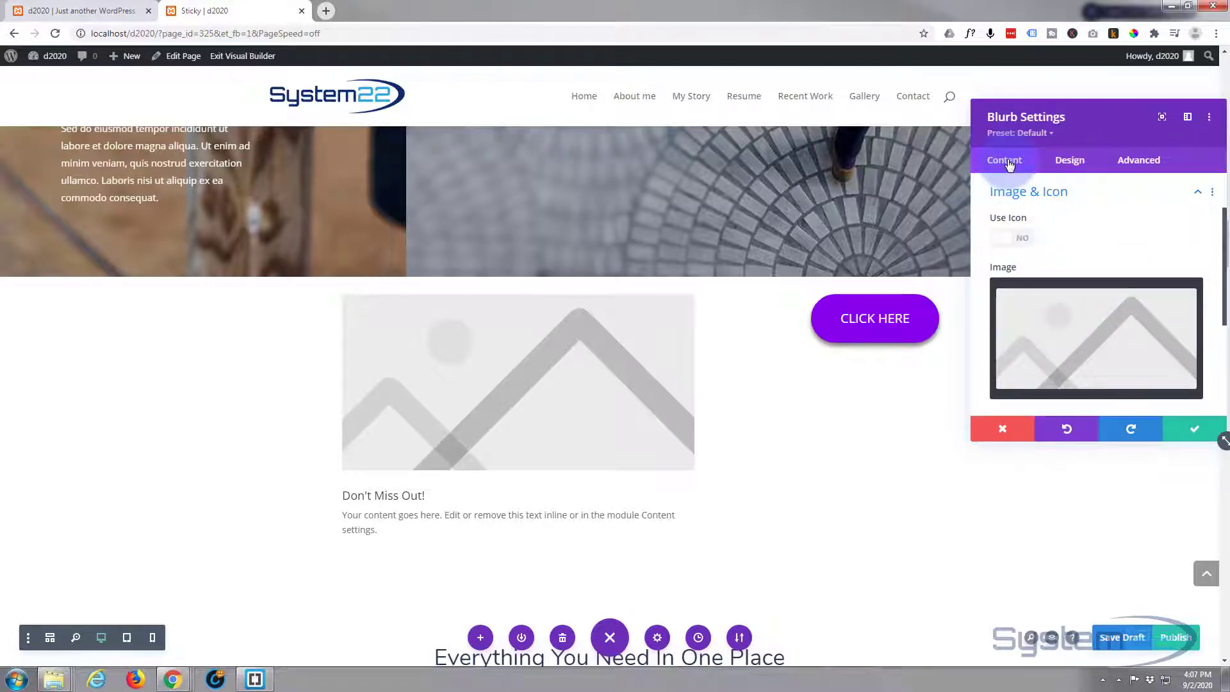
# Switch the blurb's Use Icon option on and choose the gear icon from the icon grid.
pyautogui.click(1018, 238)
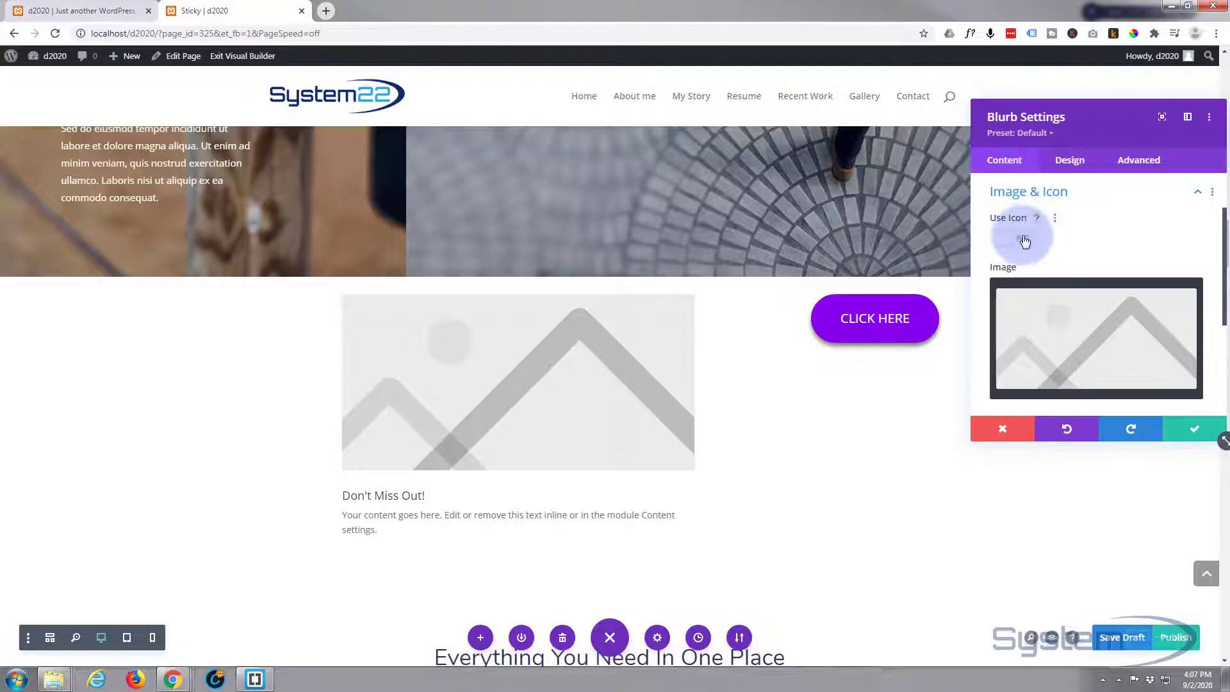
pyautogui.click(1074, 355)
pyautogui.scroll(-5, 1074, 352)
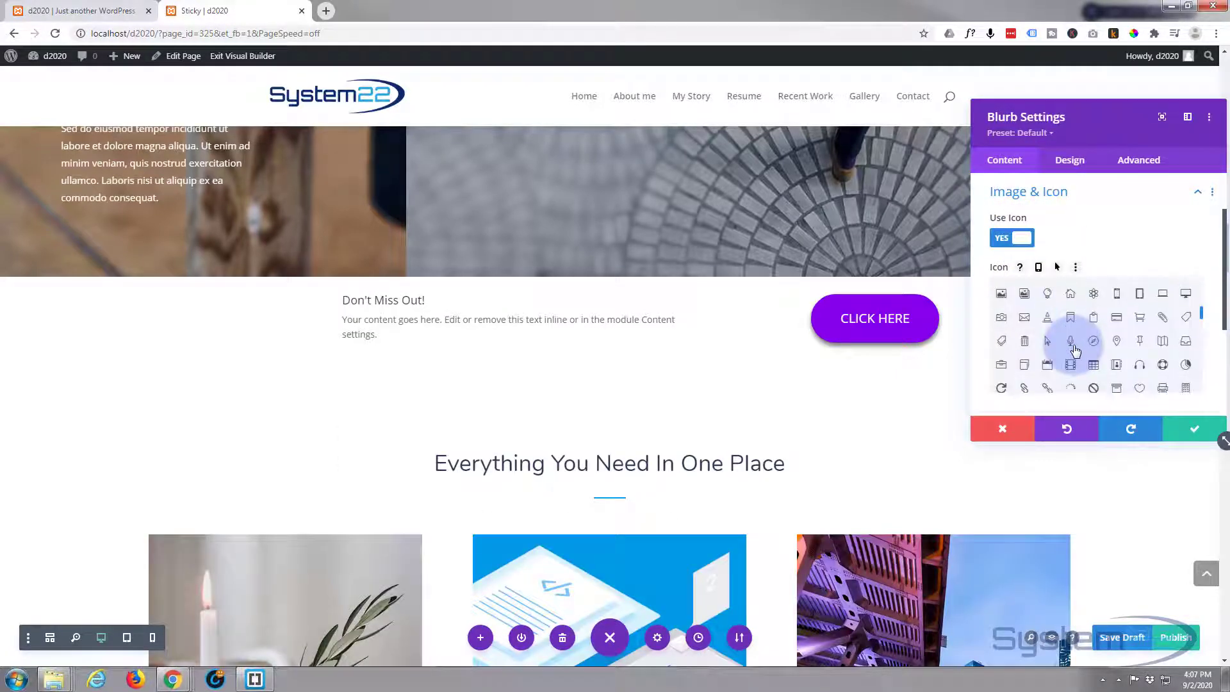
pyautogui.scroll(-3, 1074, 352)
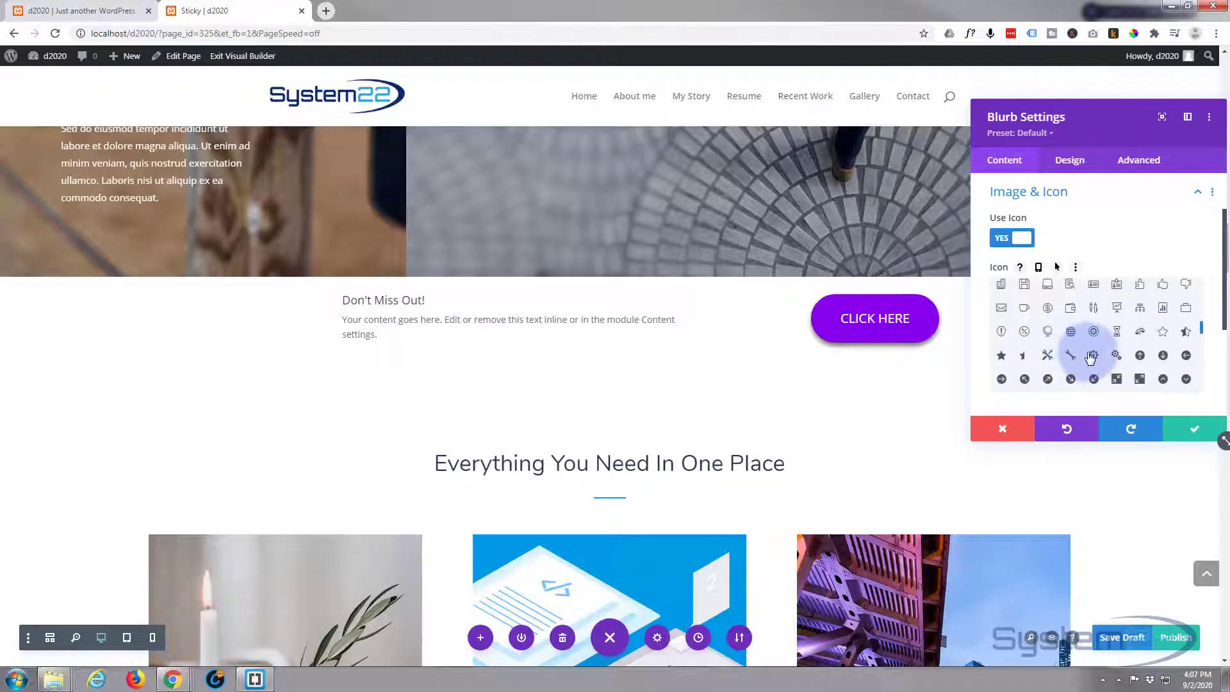
pyautogui.click(1093, 355)
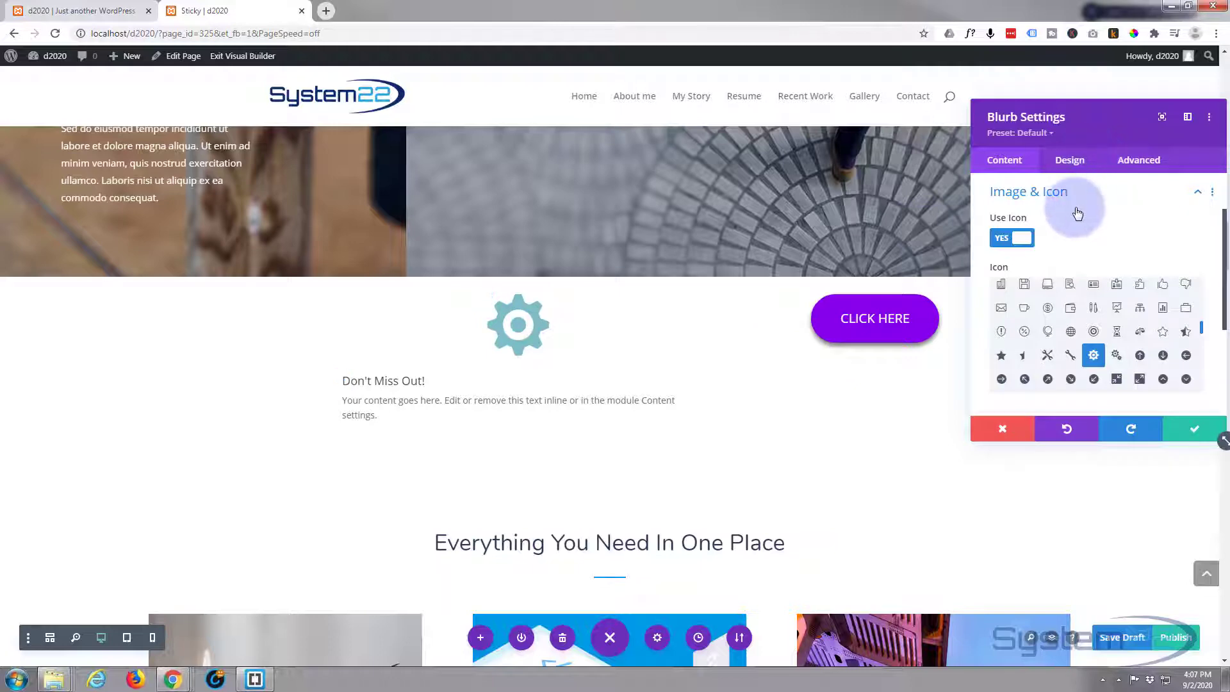
pyautogui.scroll(-1, 1077, 213)
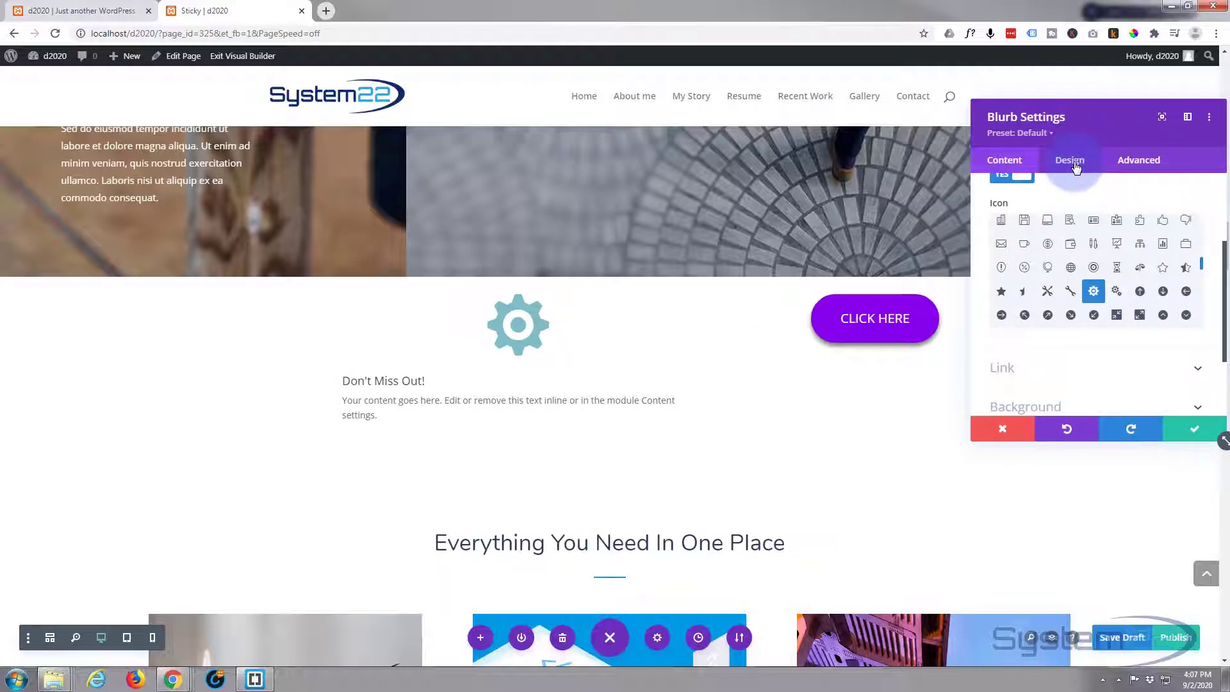
pyautogui.click(1074, 163)
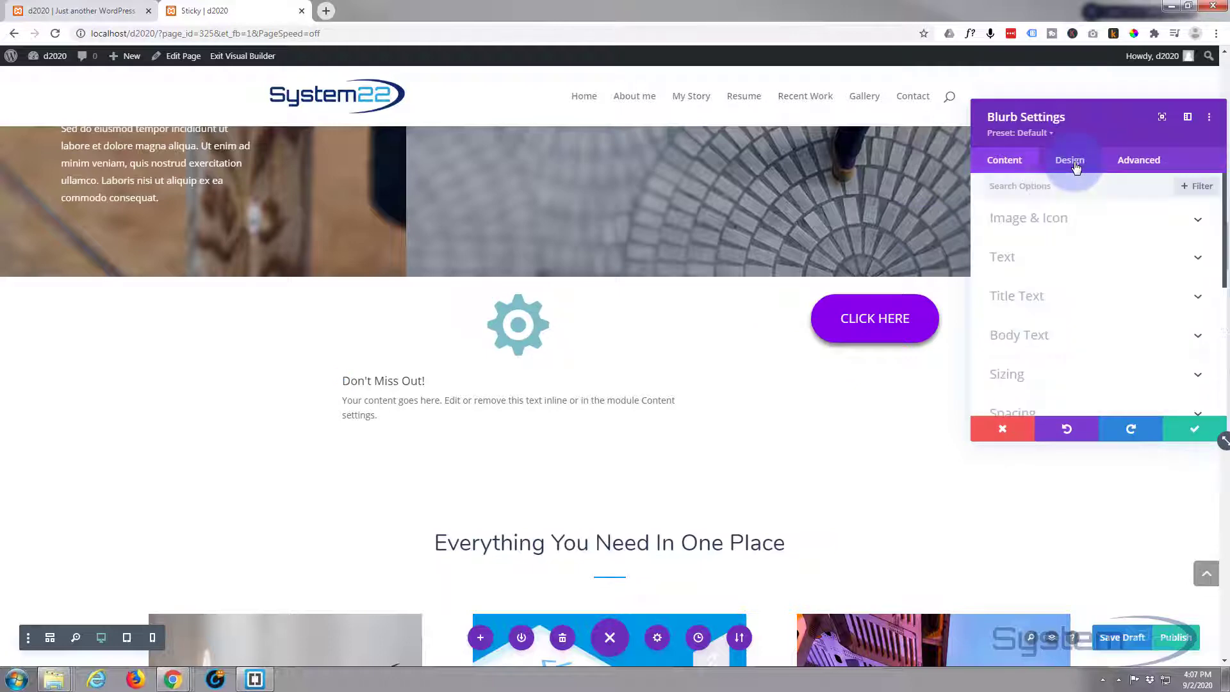
# Set the blurb's gear icon colour to purple.
pyautogui.click(1101, 221)
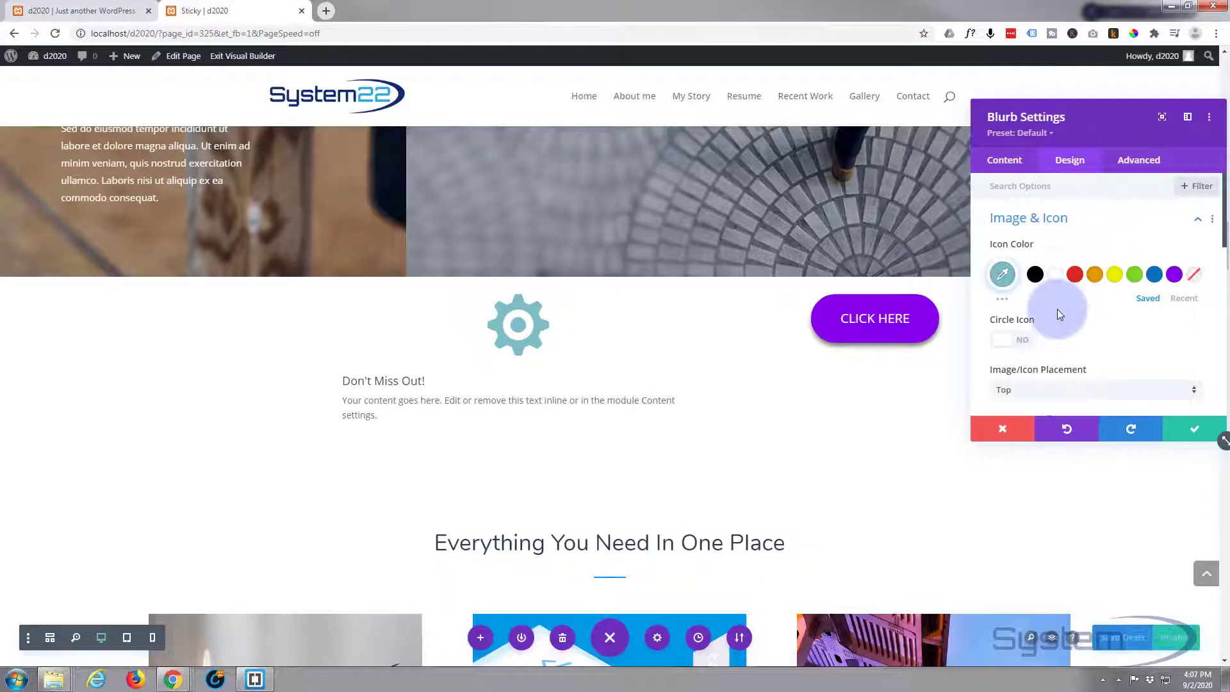
pyautogui.scroll(-1, 1056, 308)
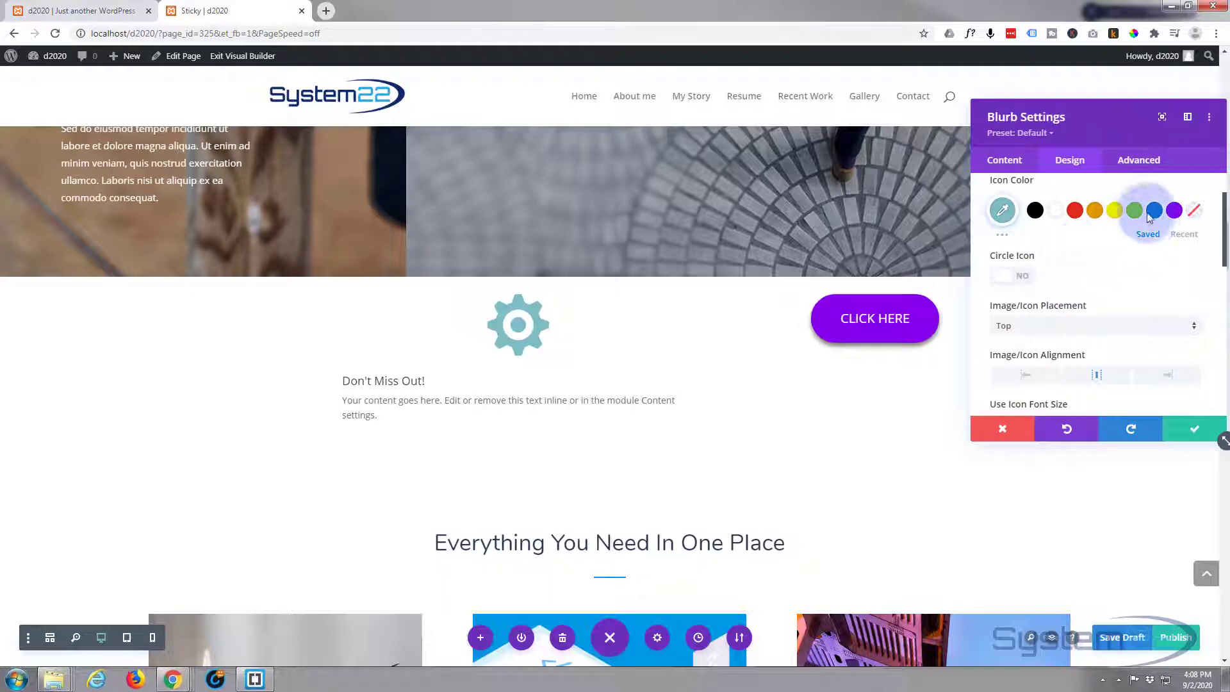
pyautogui.click(1174, 210)
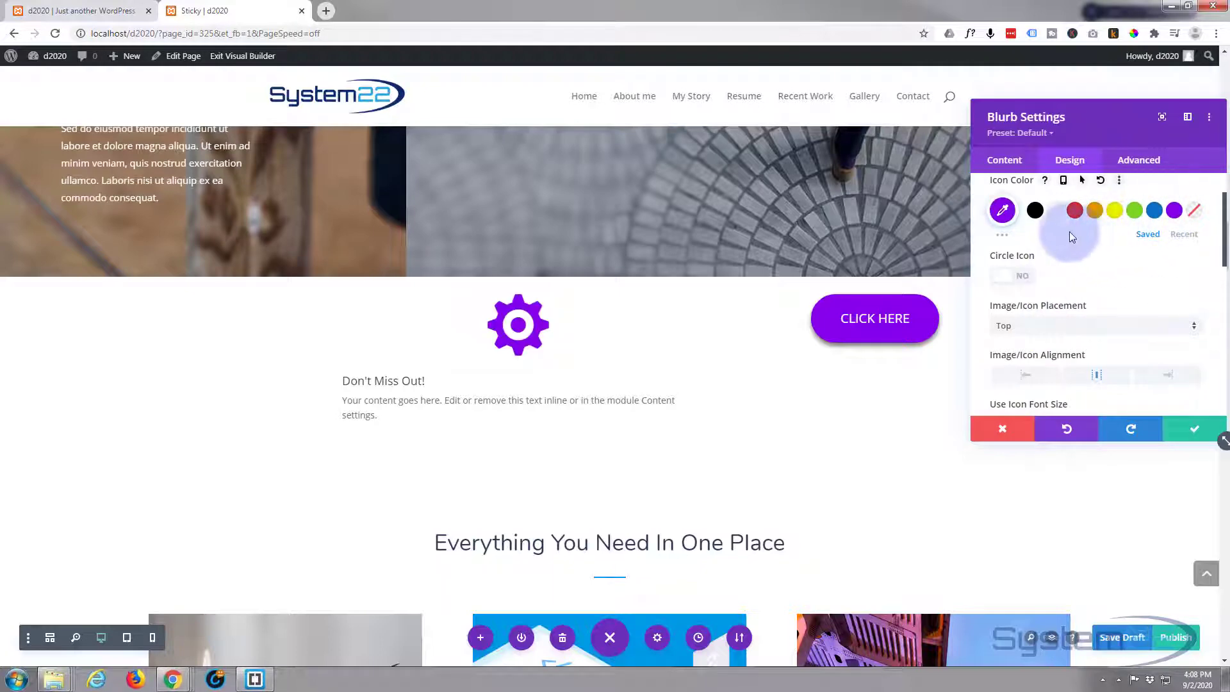
pyautogui.scroll(-1, 1049, 229)
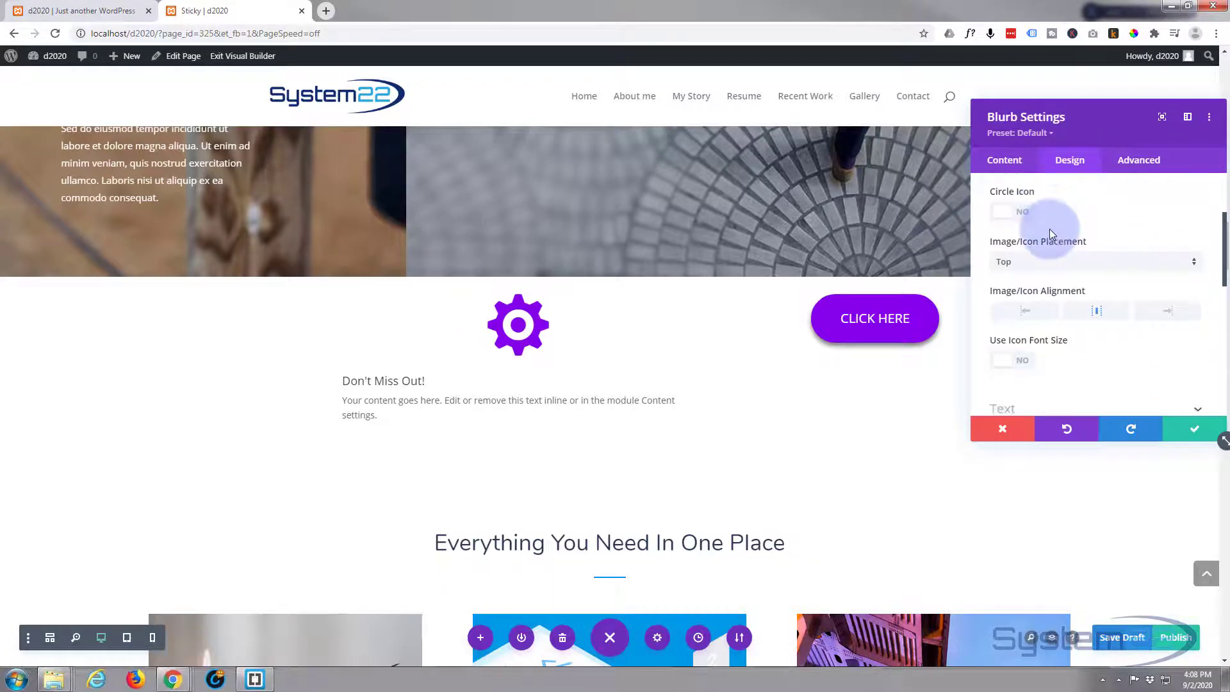
pyautogui.scroll(-1, 1049, 228)
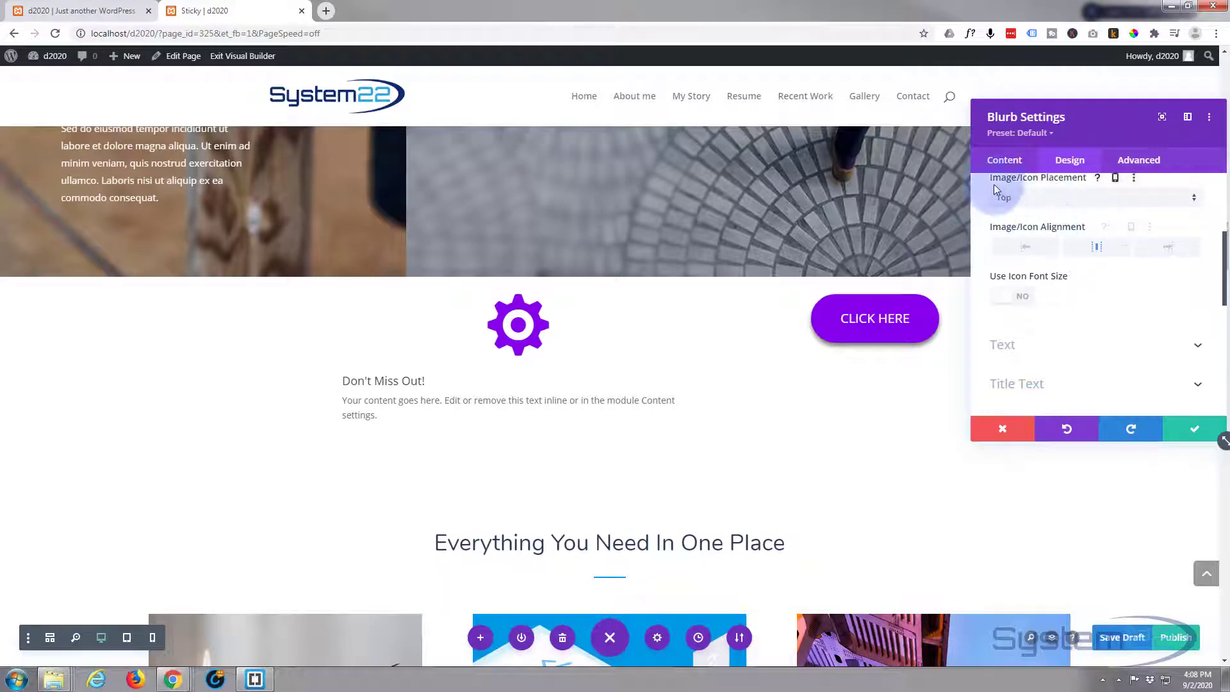
# Place the icon left of the title, set its font size to 75px, and save the blurb.
pyautogui.click(1052, 197)
pyautogui.click(1025, 232)
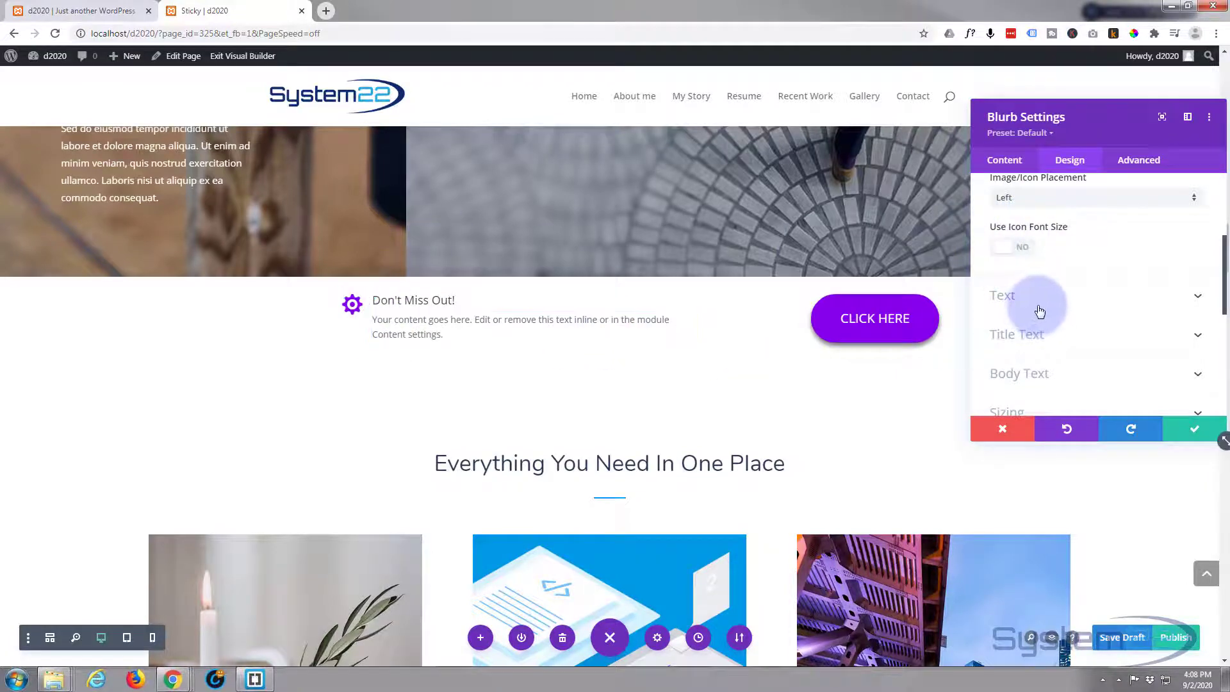
pyautogui.click(1025, 247)
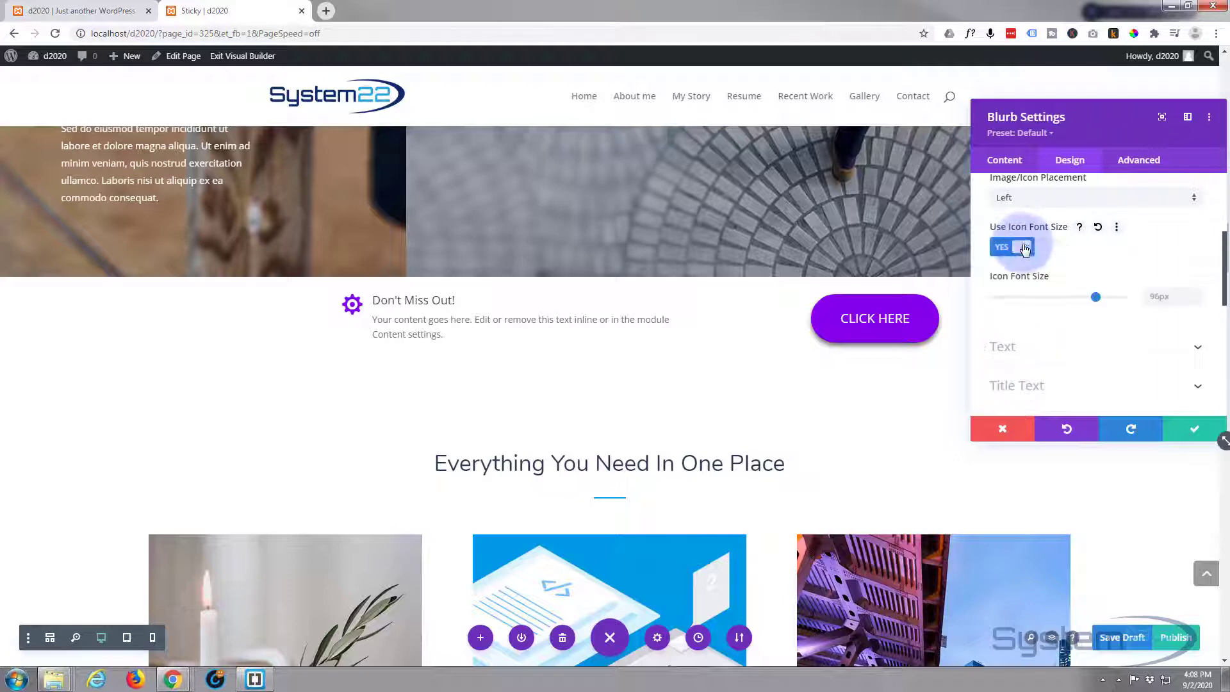
pyautogui.click(1096, 297)
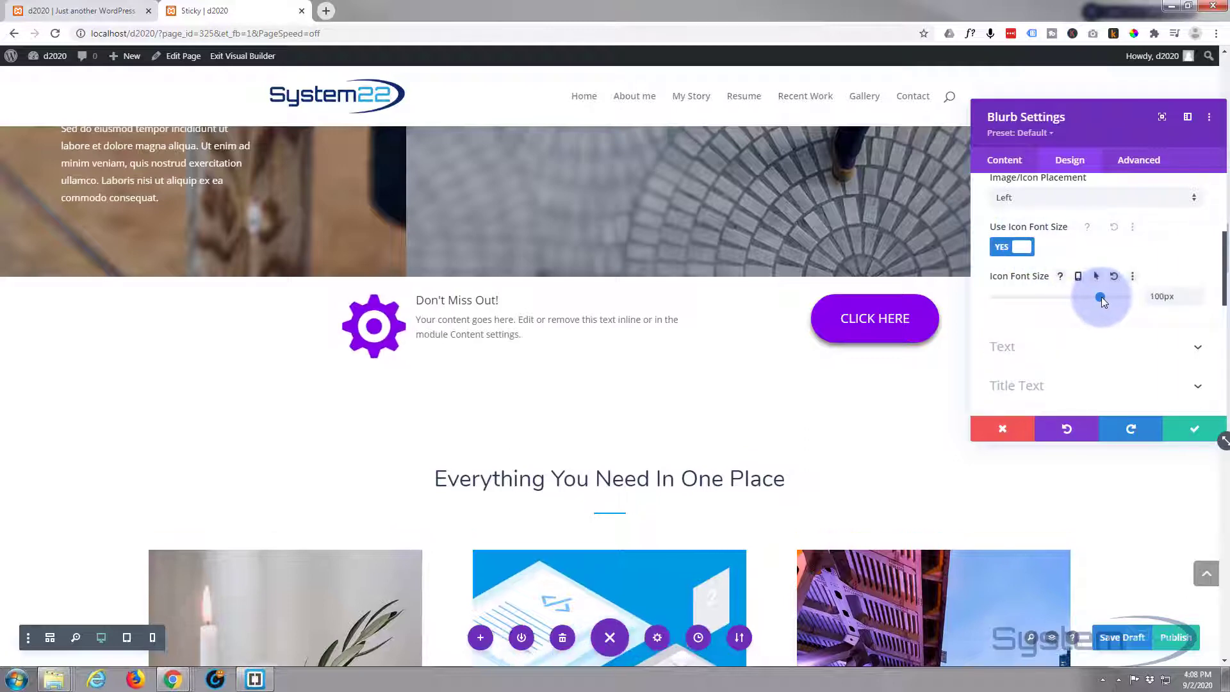
pyautogui.moveTo(1101, 297); pyautogui.dragTo(1073, 301)
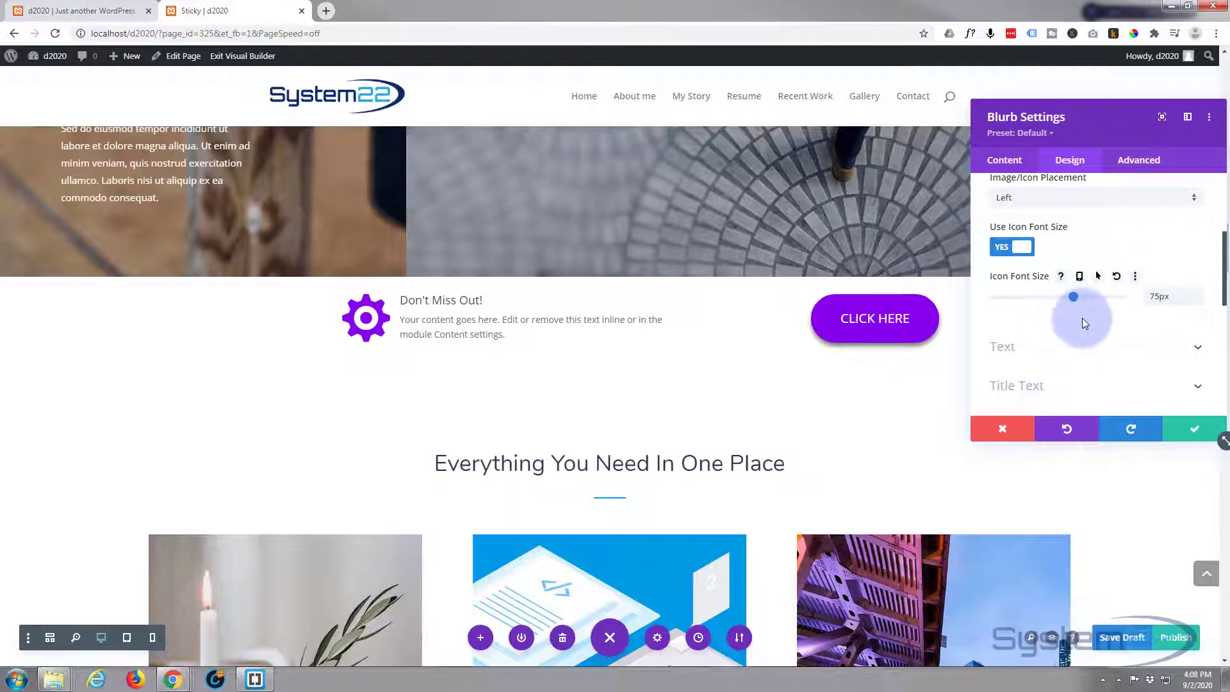
pyautogui.click(1195, 432)
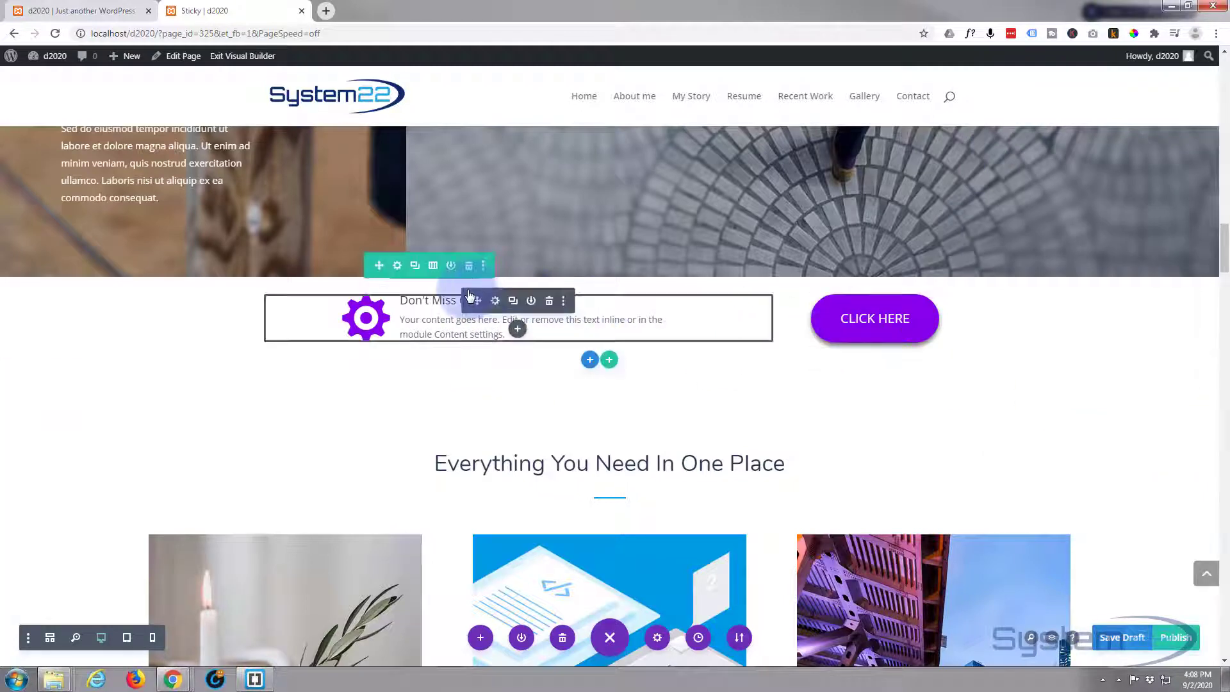
# Set the row's Width and Max Width both to 100% under Row Settings sizing.
pyautogui.moveTo(470, 295); pyautogui.dragTo(490, 311)
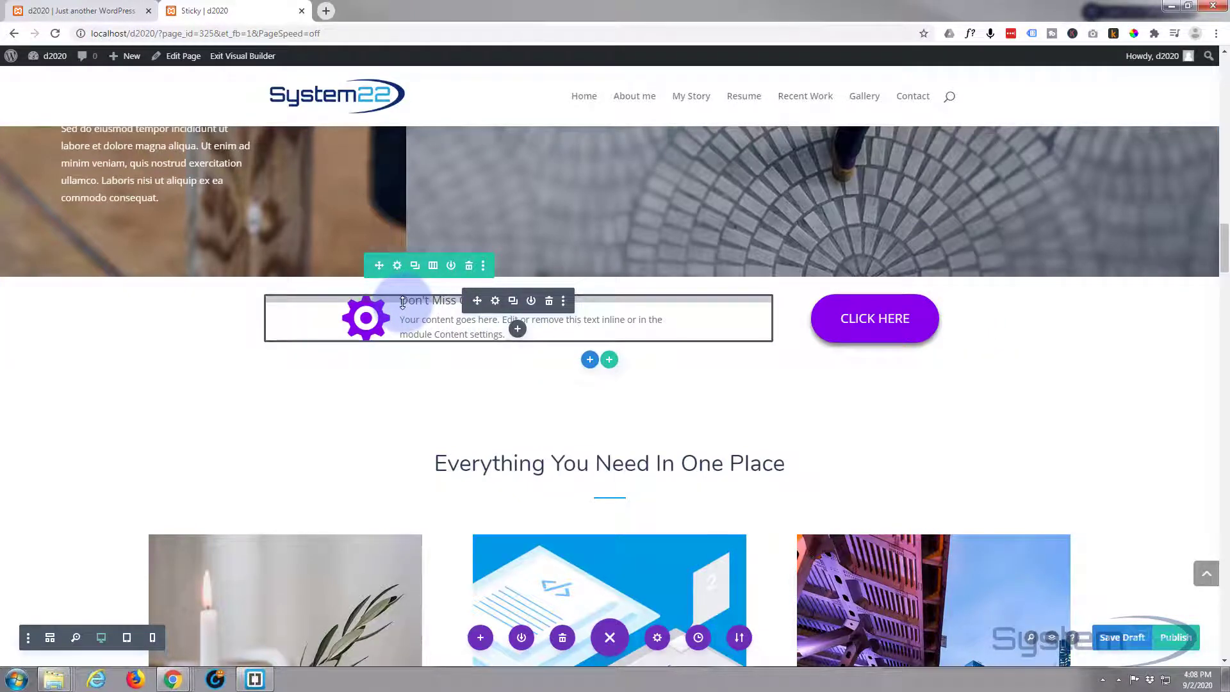
pyautogui.click(398, 266)
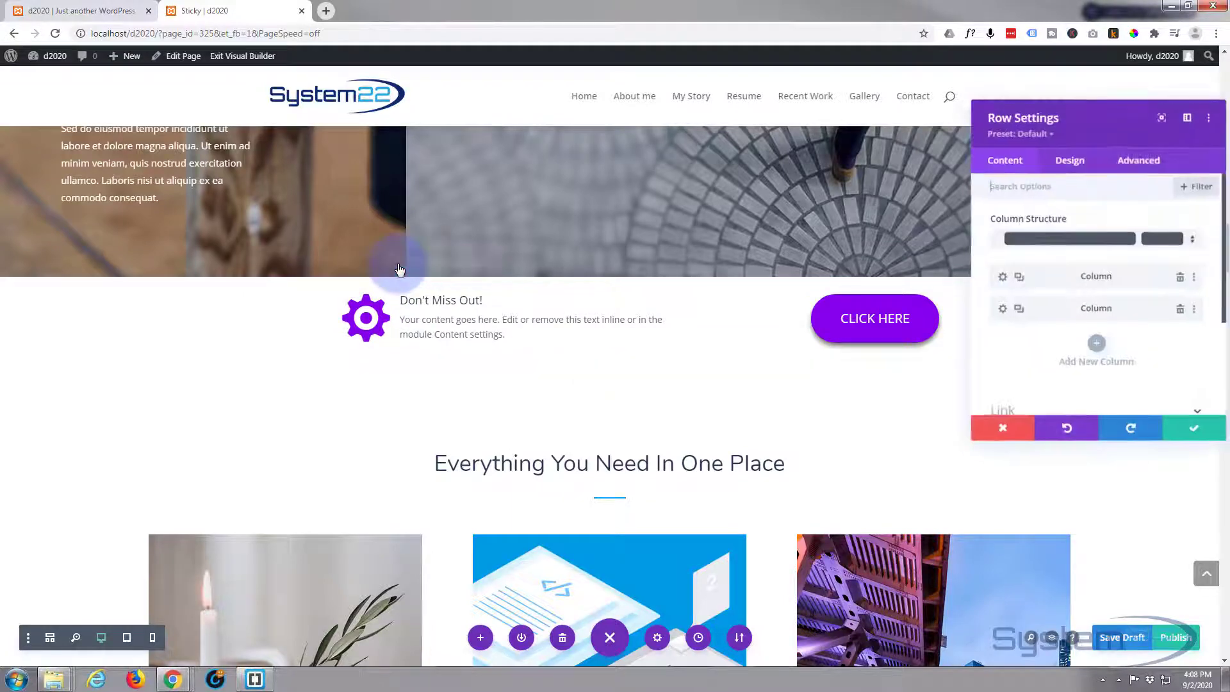
pyautogui.click(1070, 157)
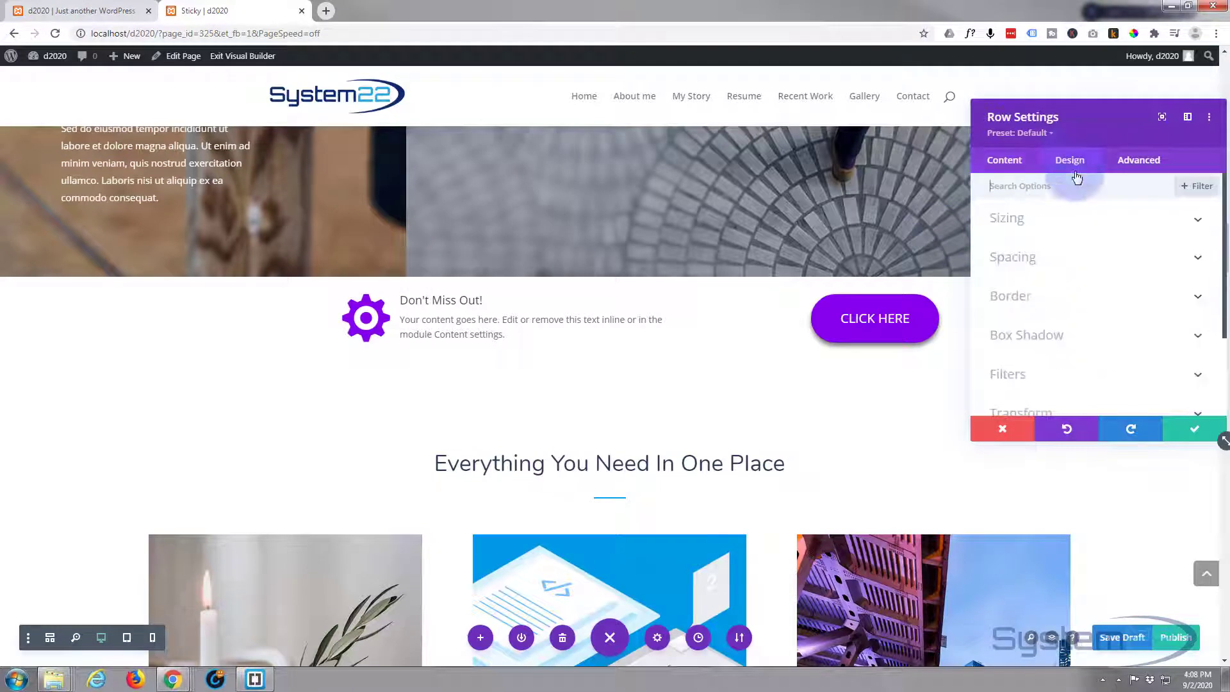
pyautogui.click(1120, 220)
pyautogui.click(1092, 364)
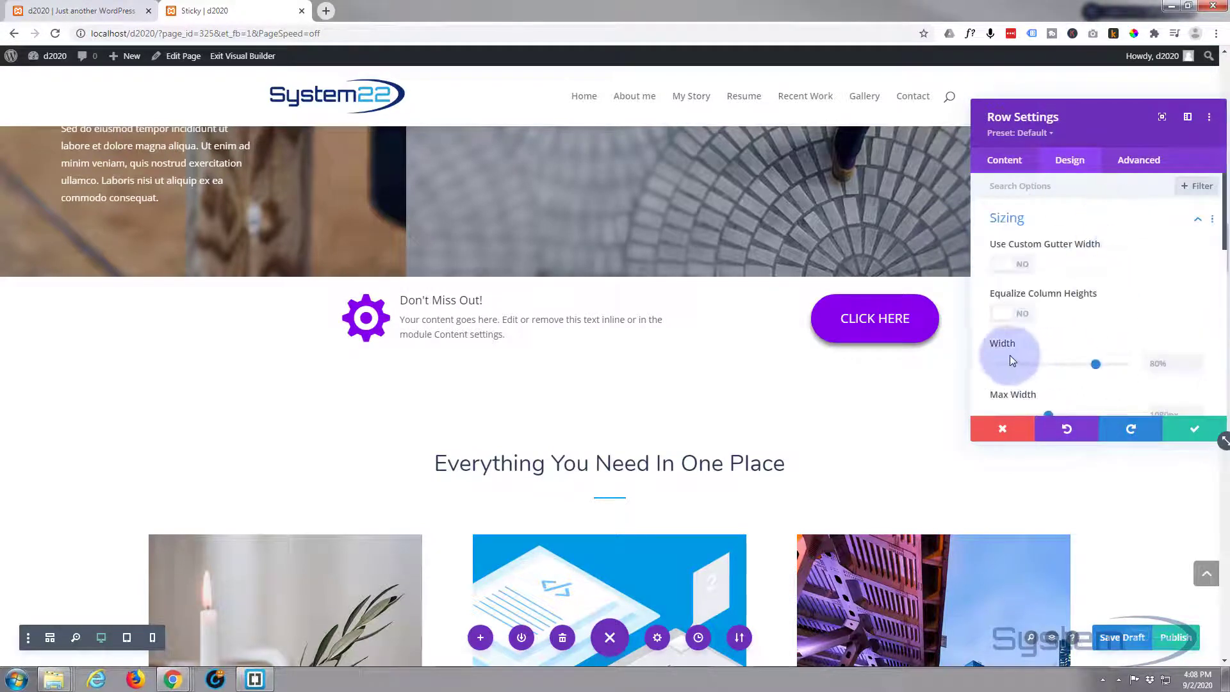
pyautogui.moveTo(1097, 364); pyautogui.dragTo(1150, 366)
pyautogui.doubleClick(1151, 364)
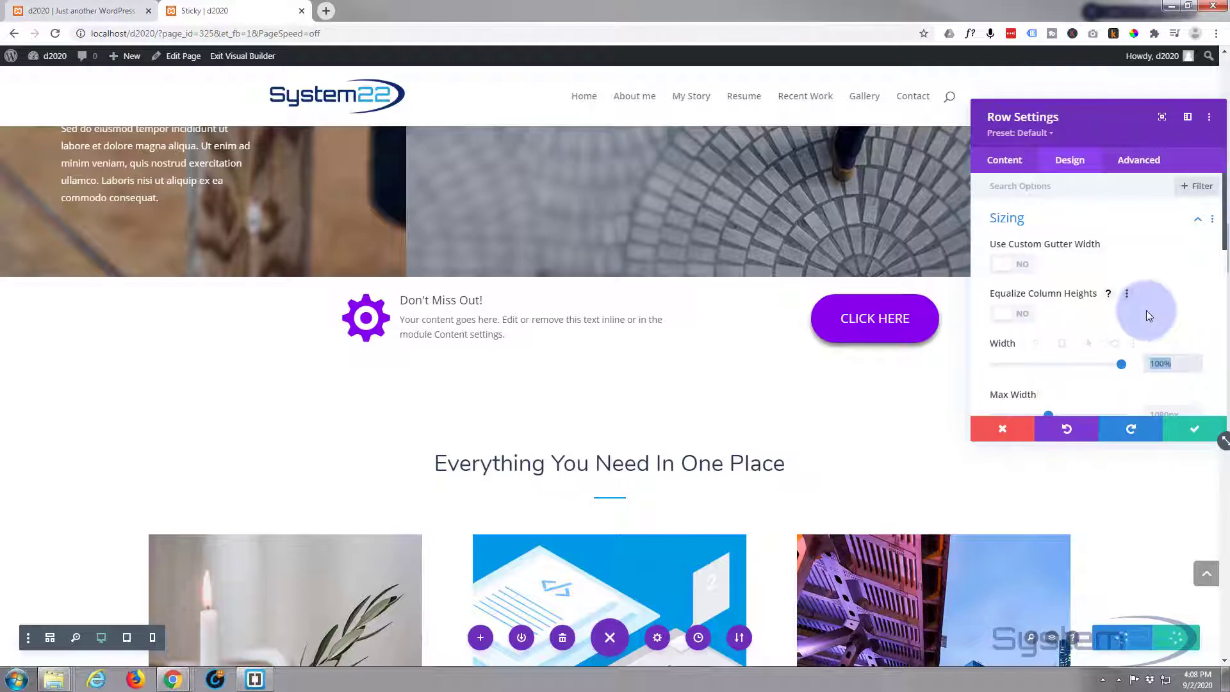
pyautogui.scroll(-2, 1164, 324)
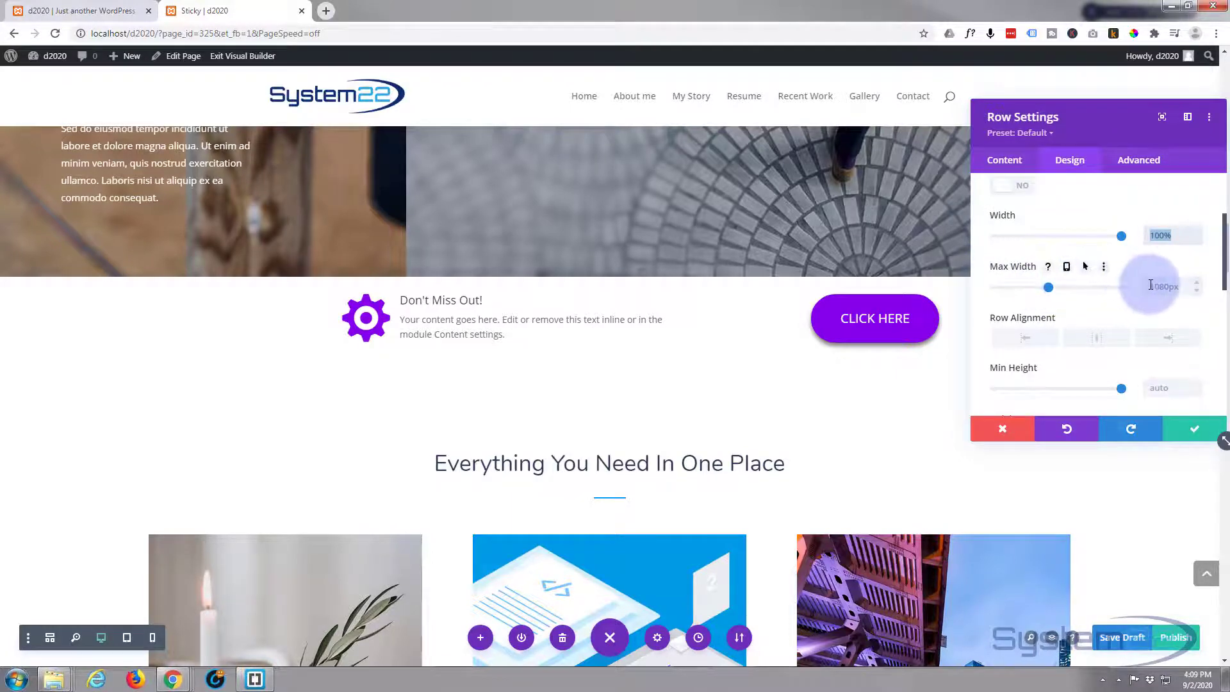
pyautogui.click(1186, 283)
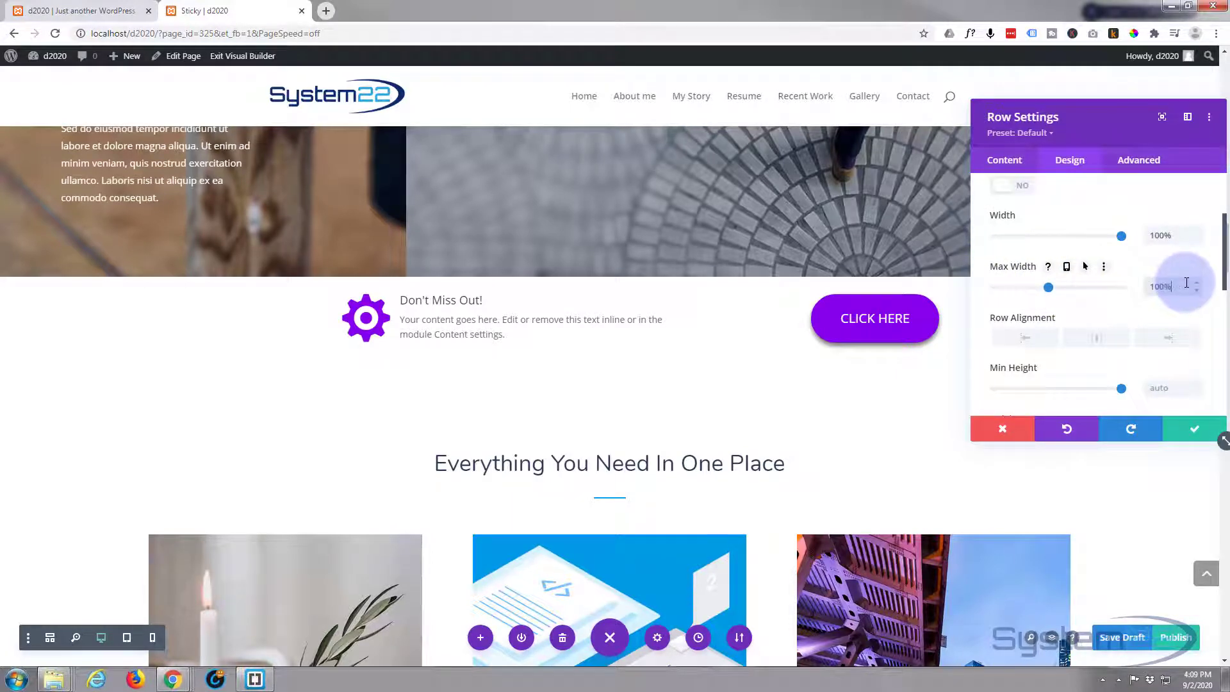
pyautogui.click(1177, 285)
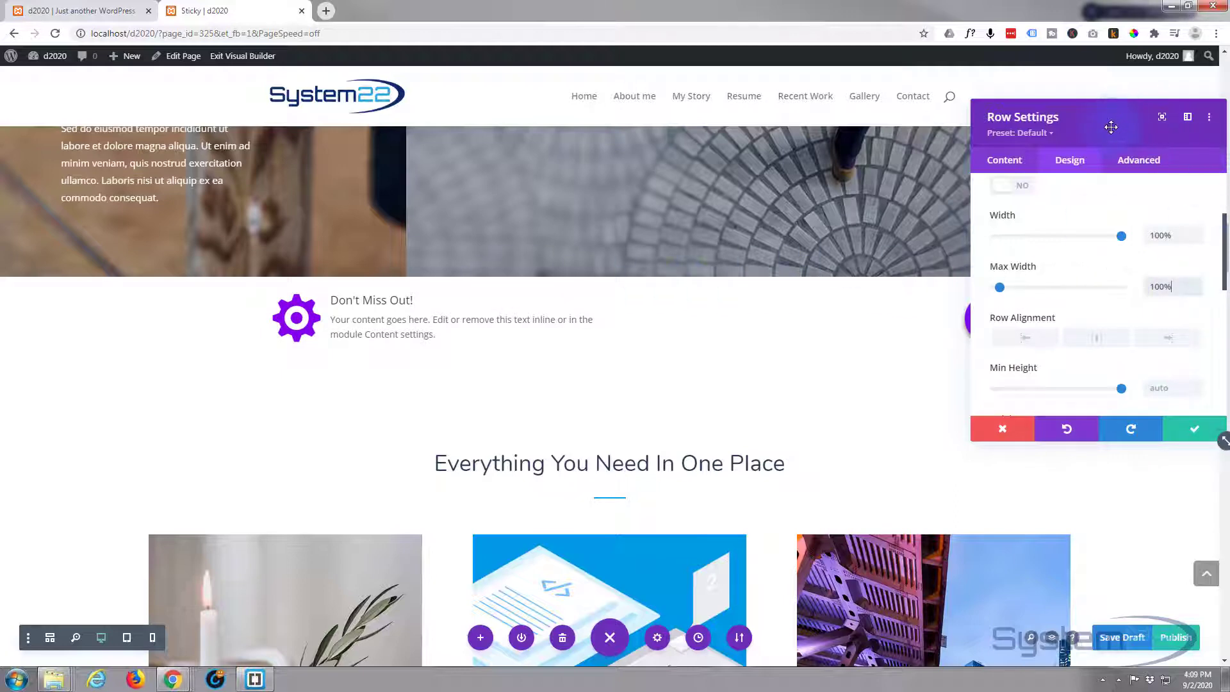
pyautogui.moveTo(1111, 127); pyautogui.dragTo(750, 232)
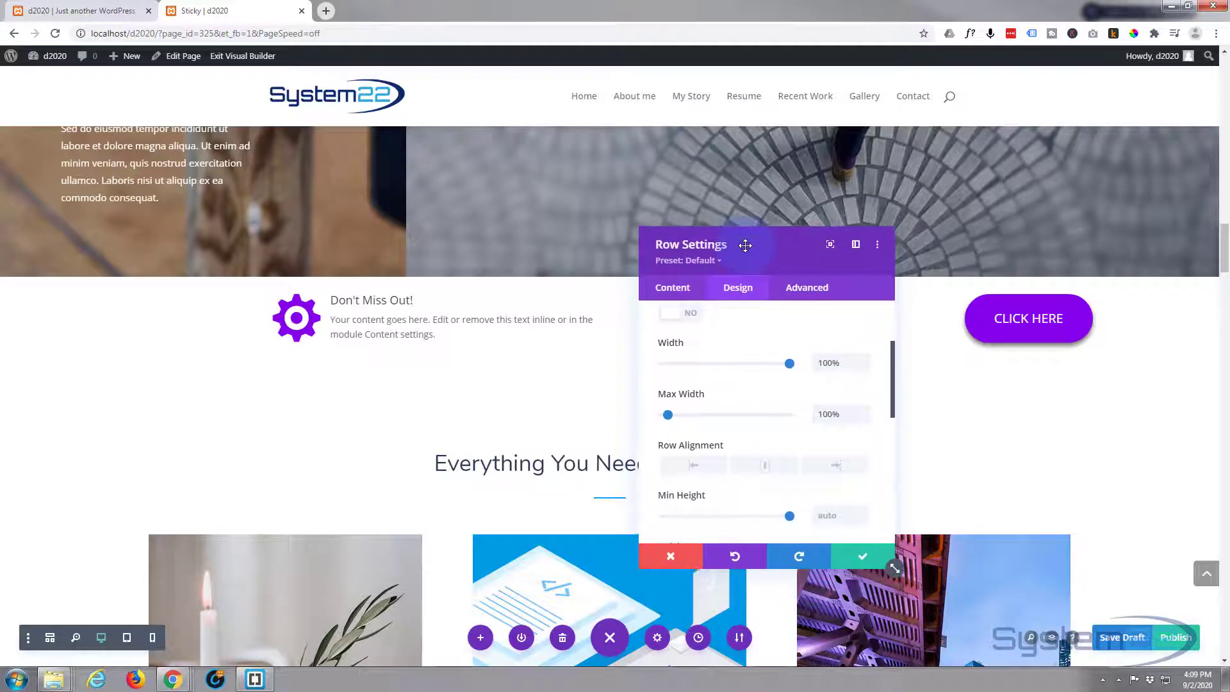
# Give the row the red #e02b20 background colour and save the row settings.
pyautogui.click(672, 290)
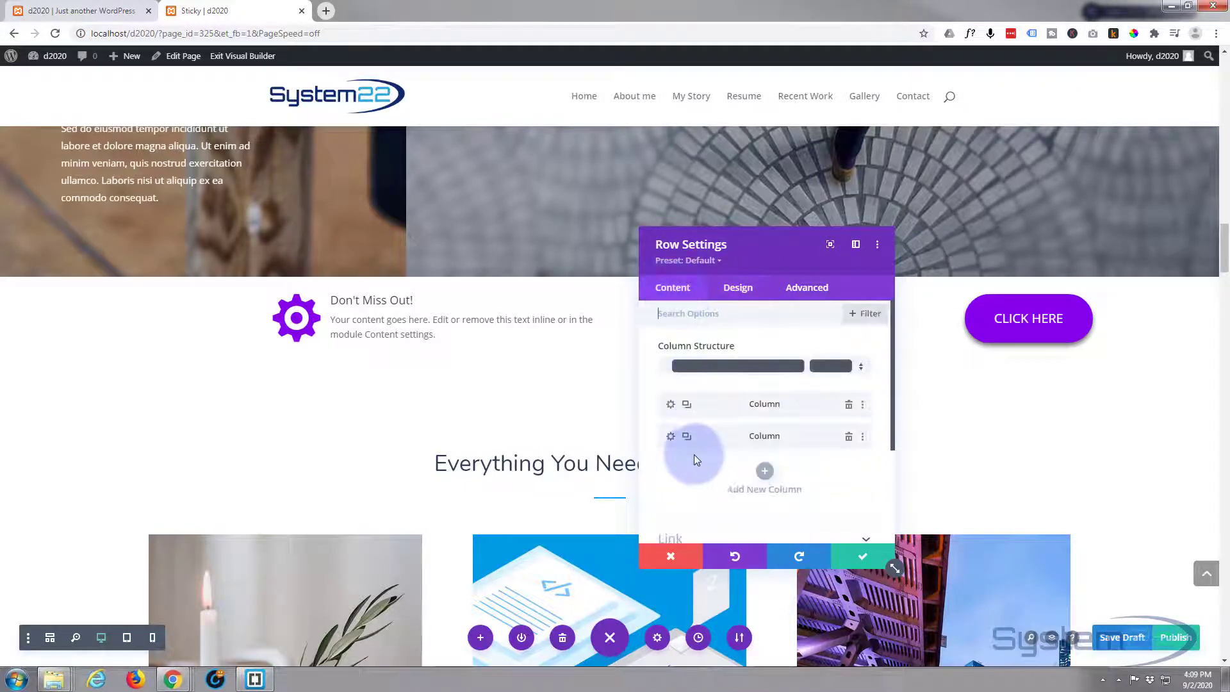
pyautogui.scroll(-2, 685, 453)
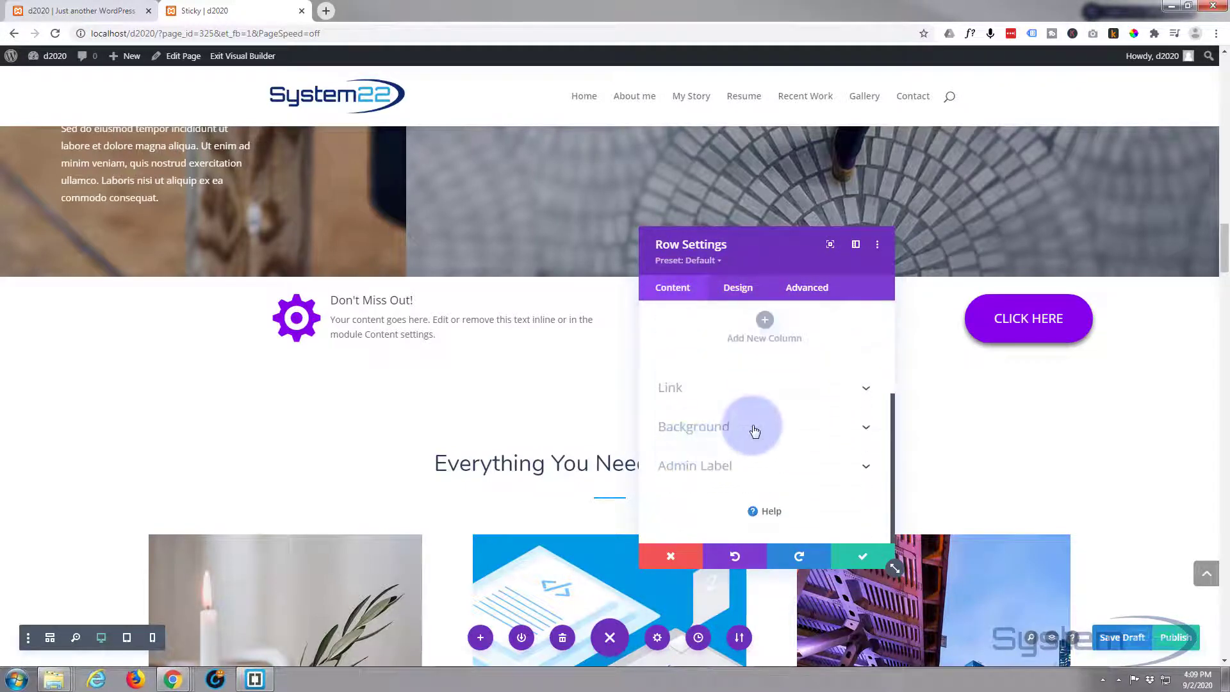
pyautogui.click(750, 426)
pyautogui.click(747, 471)
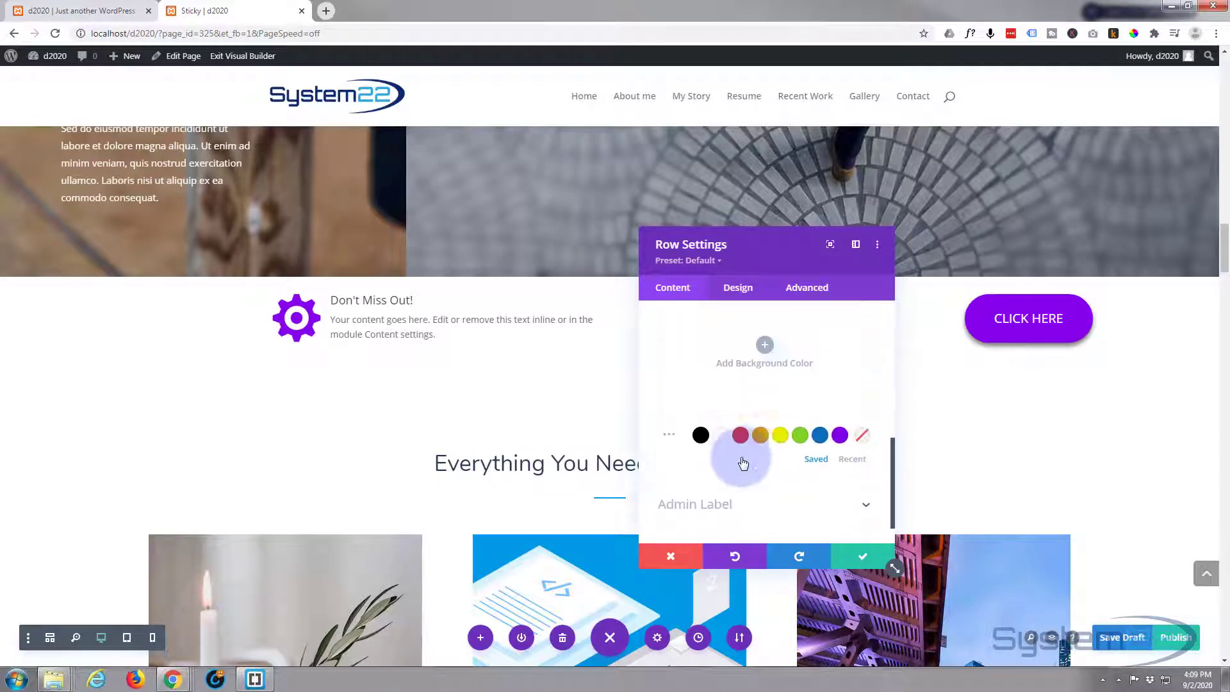
pyautogui.click(741, 437)
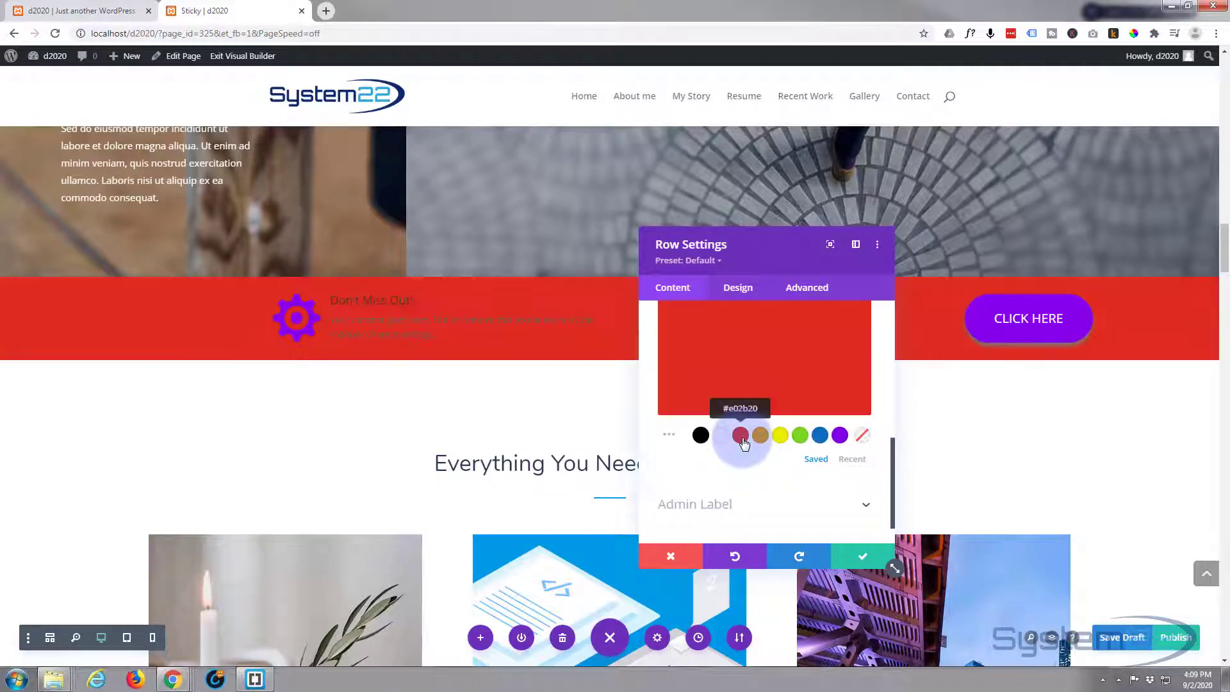
pyautogui.moveTo(760, 249); pyautogui.dragTo(741, 335)
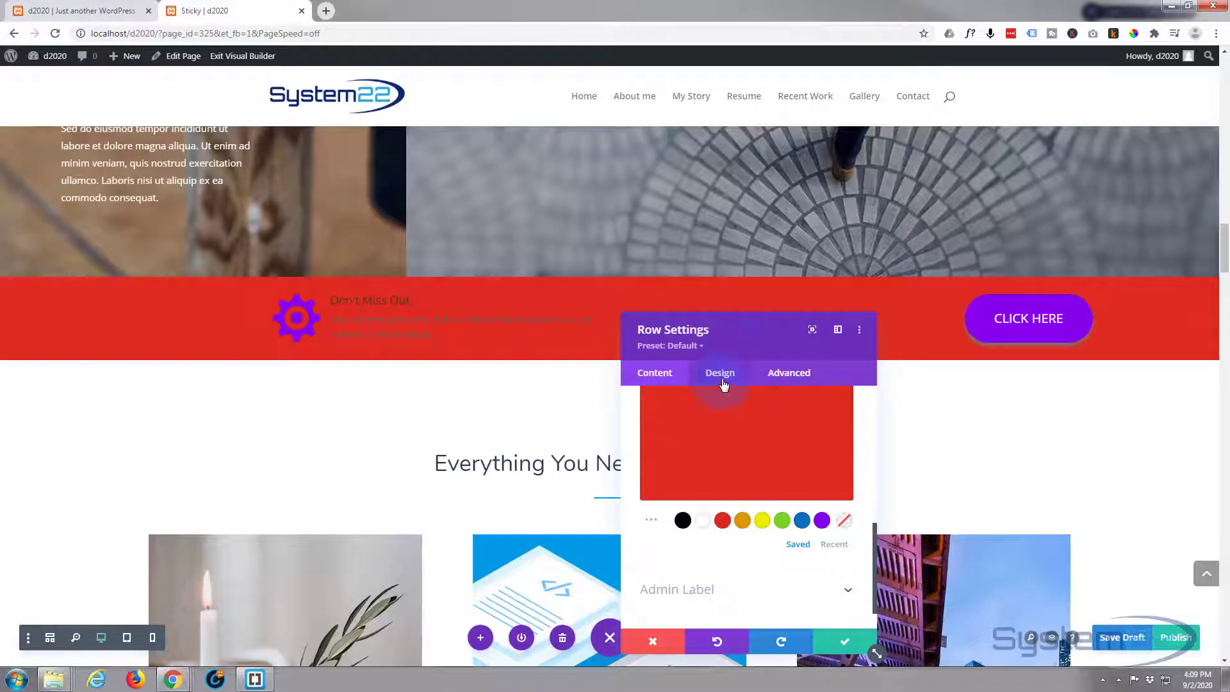
pyautogui.moveTo(748, 336); pyautogui.dragTo(764, 211)
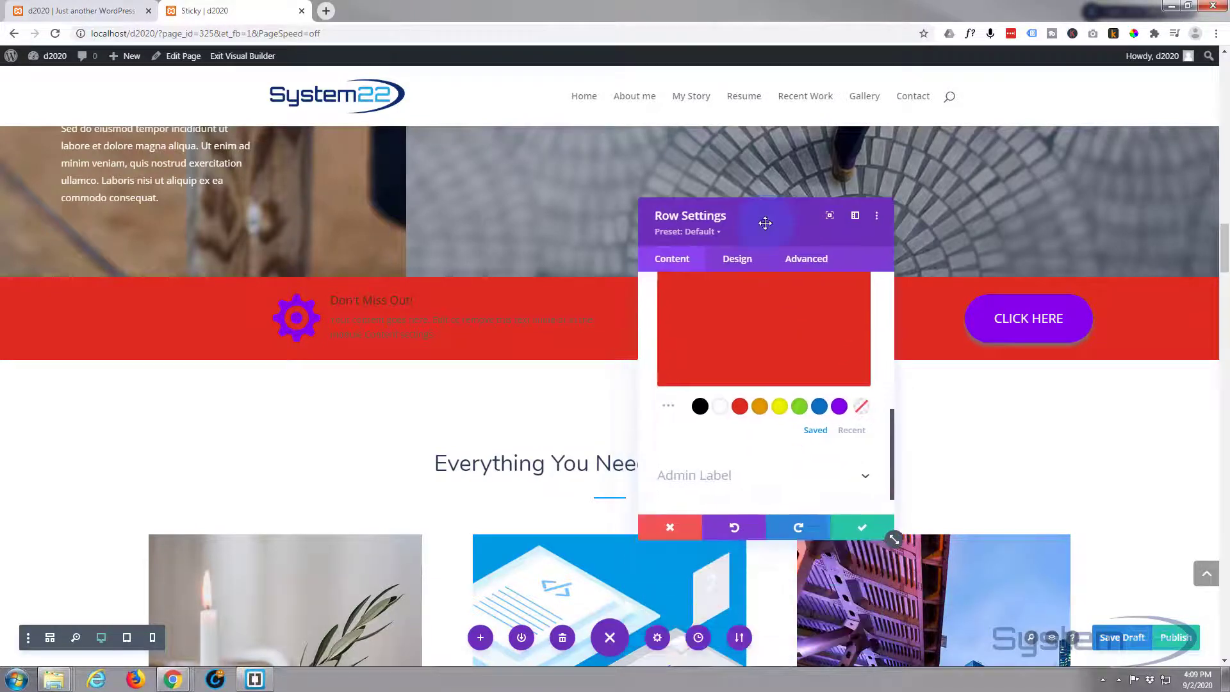
pyautogui.click(858, 517)
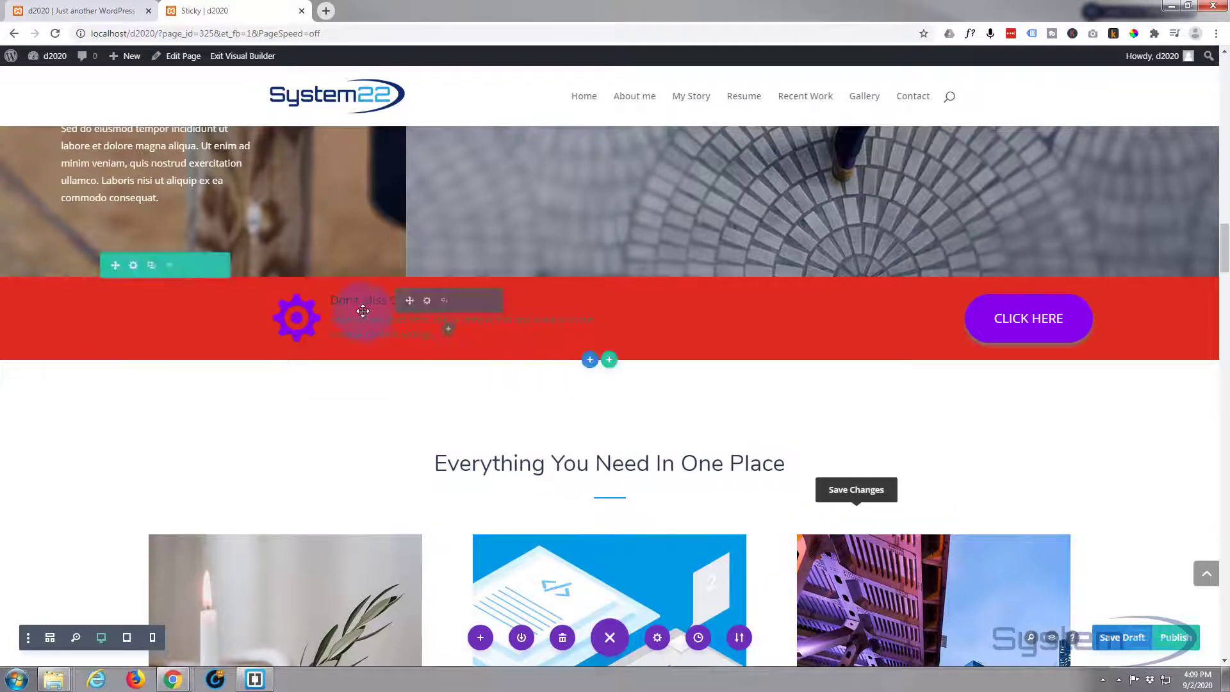
# Set the Don't Miss Out! blurb's Text Color to Light.
pyautogui.click(425, 301)
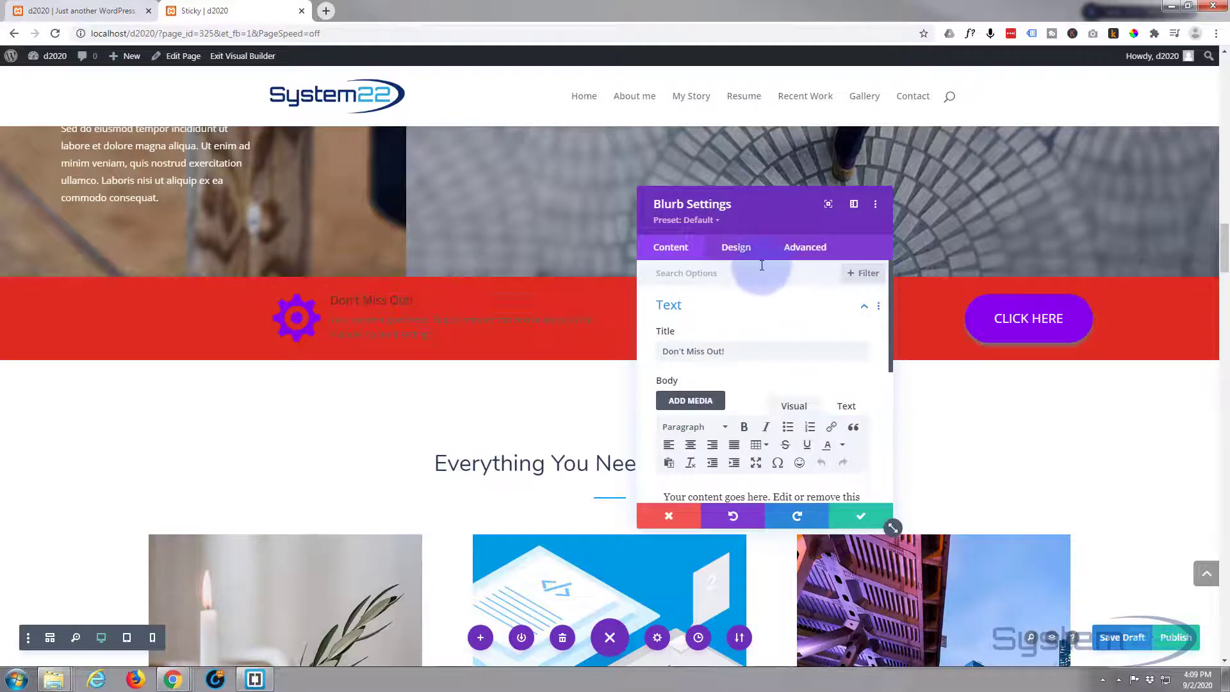
pyautogui.click(736, 248)
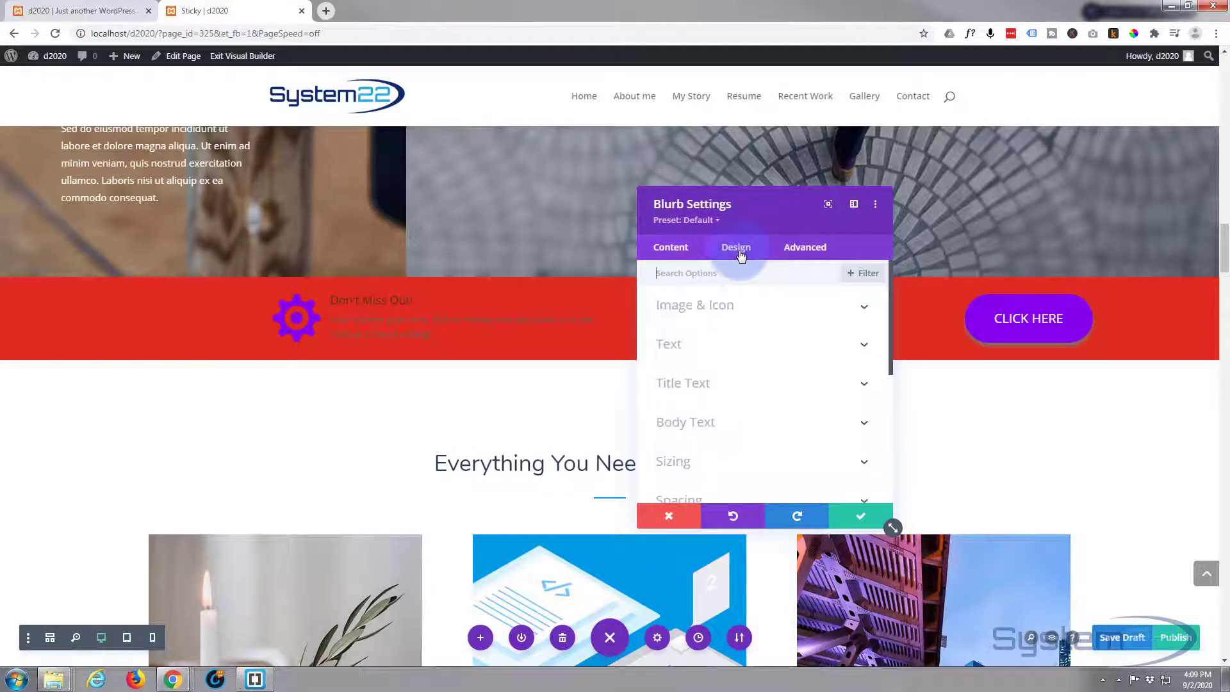
pyautogui.click(743, 347)
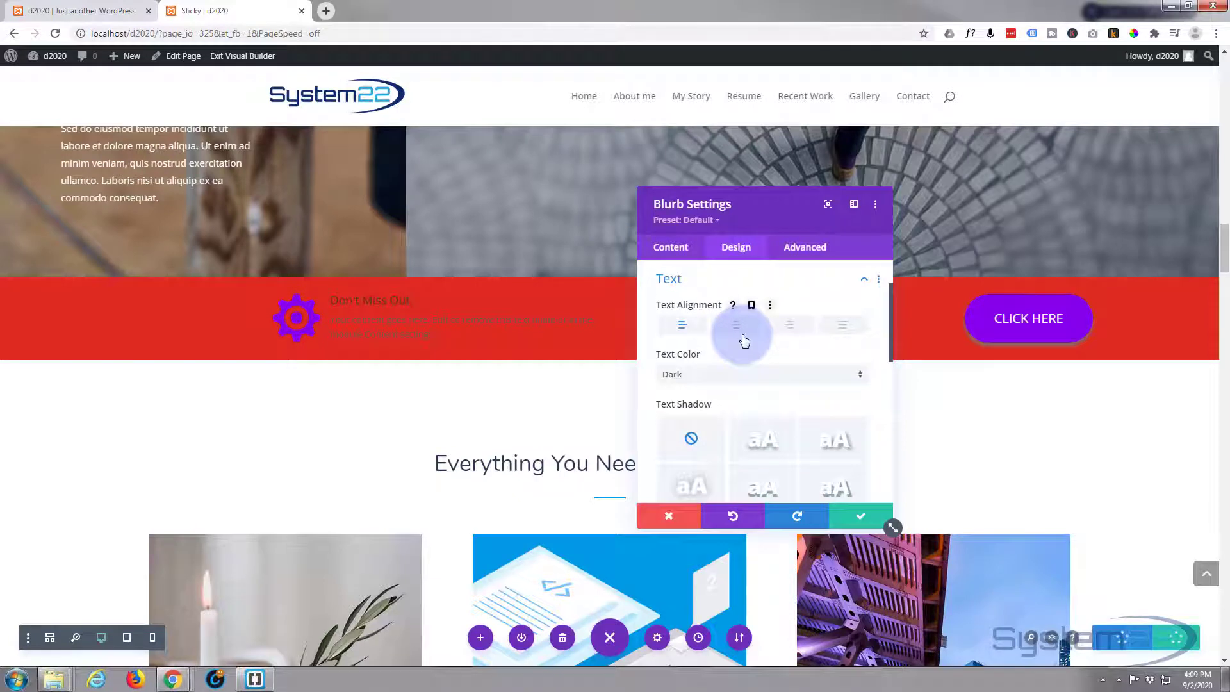
pyautogui.scroll(-3, 743, 340)
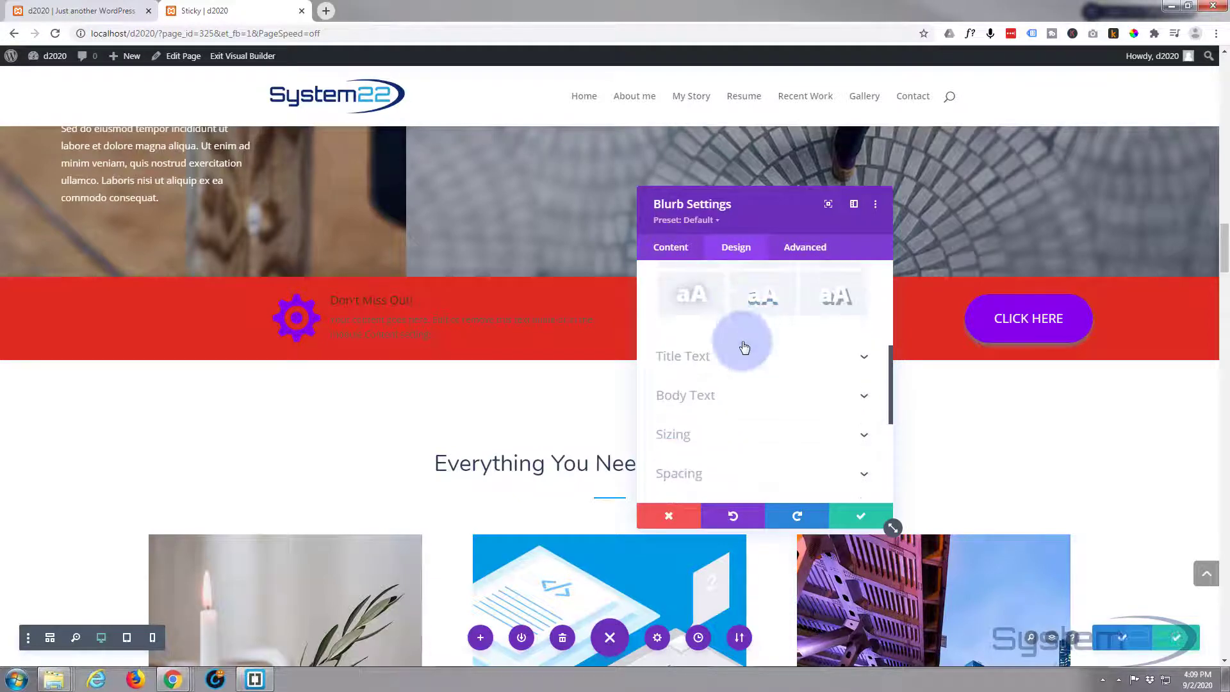
pyautogui.scroll(3, 742, 343)
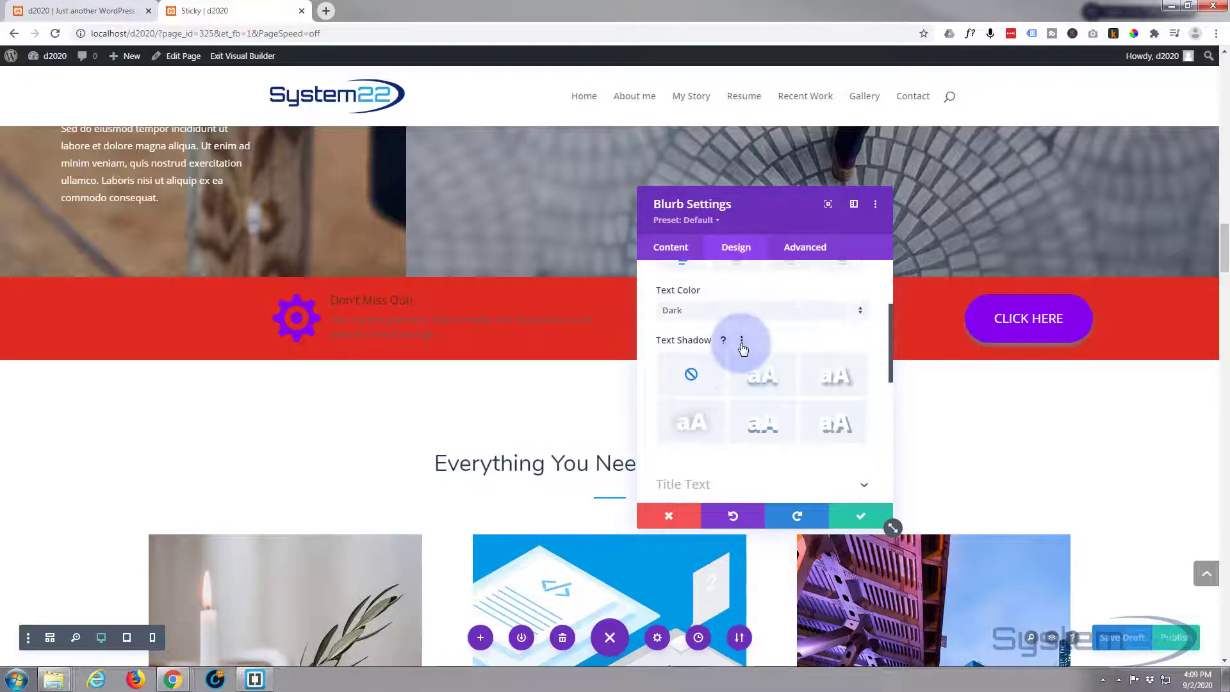
pyautogui.scroll(3, 738, 323)
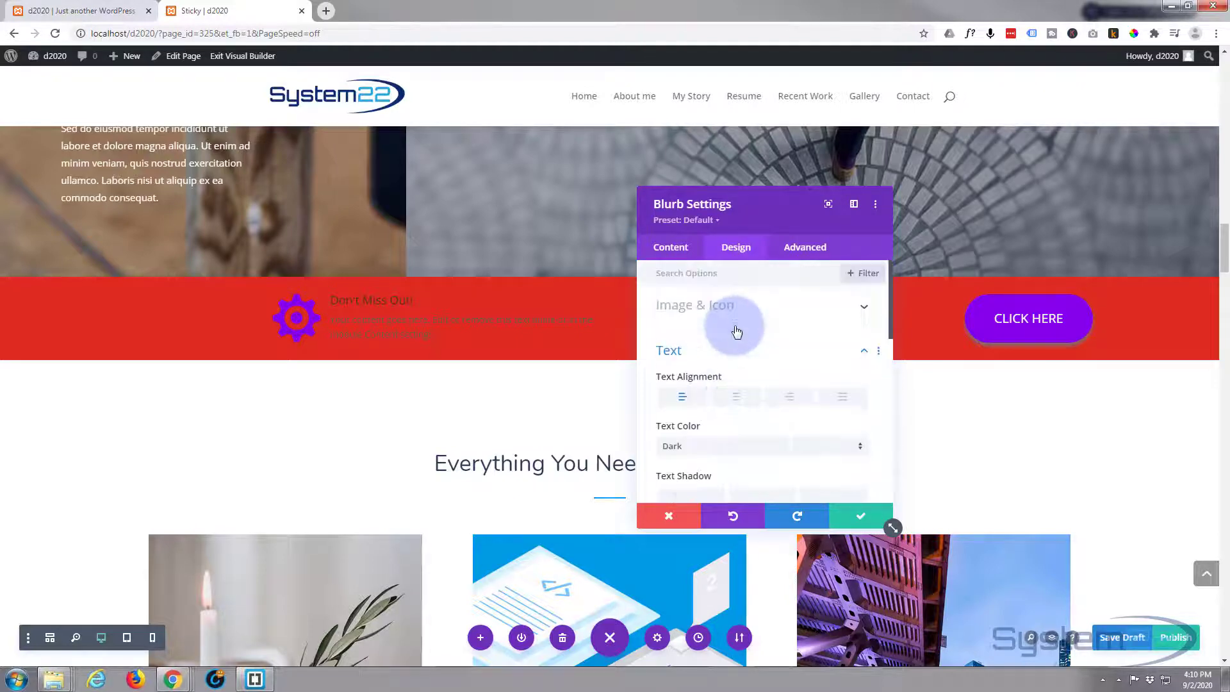
pyautogui.scroll(-3, 731, 343)
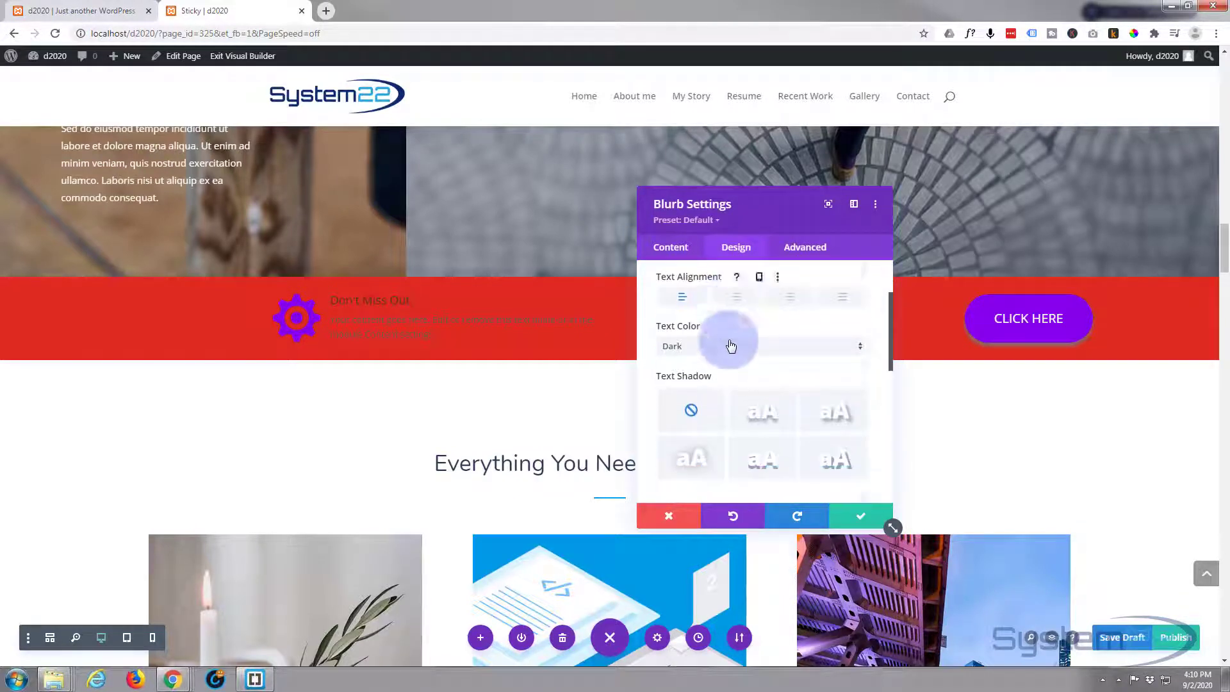
pyautogui.click(697, 324)
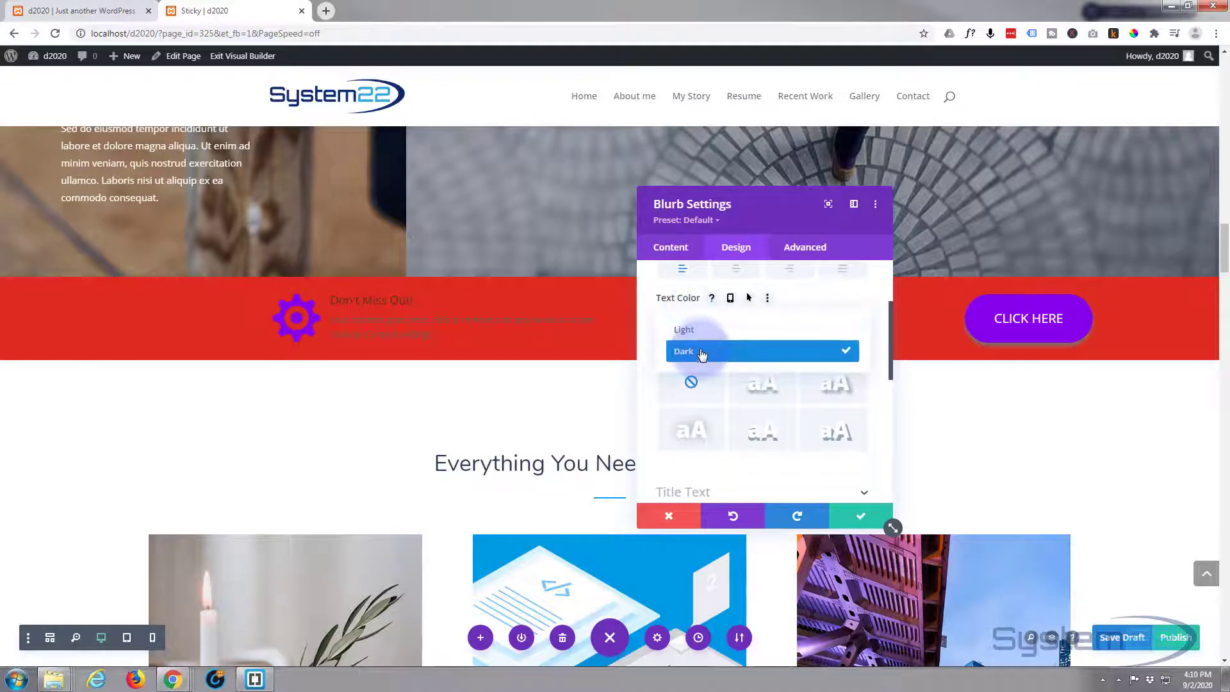
pyautogui.click(699, 329)
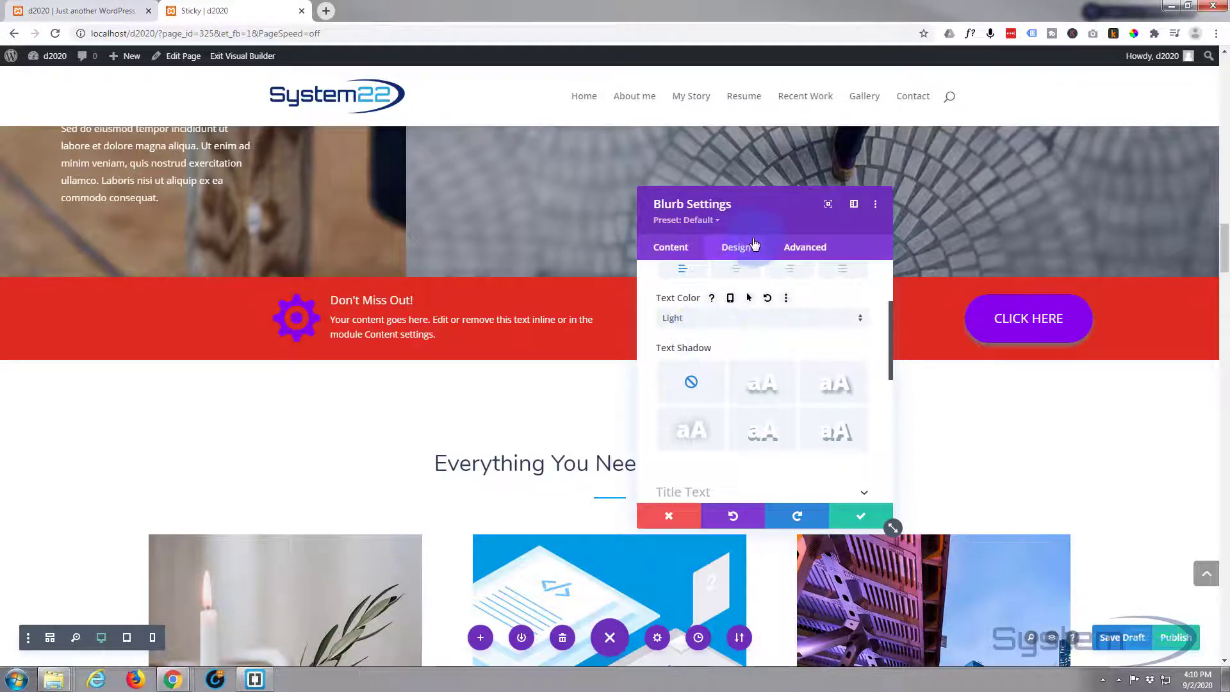
# Change the blurb's gear icon colour to white and save the blurb.
pyautogui.scroll(-2, 741, 306)
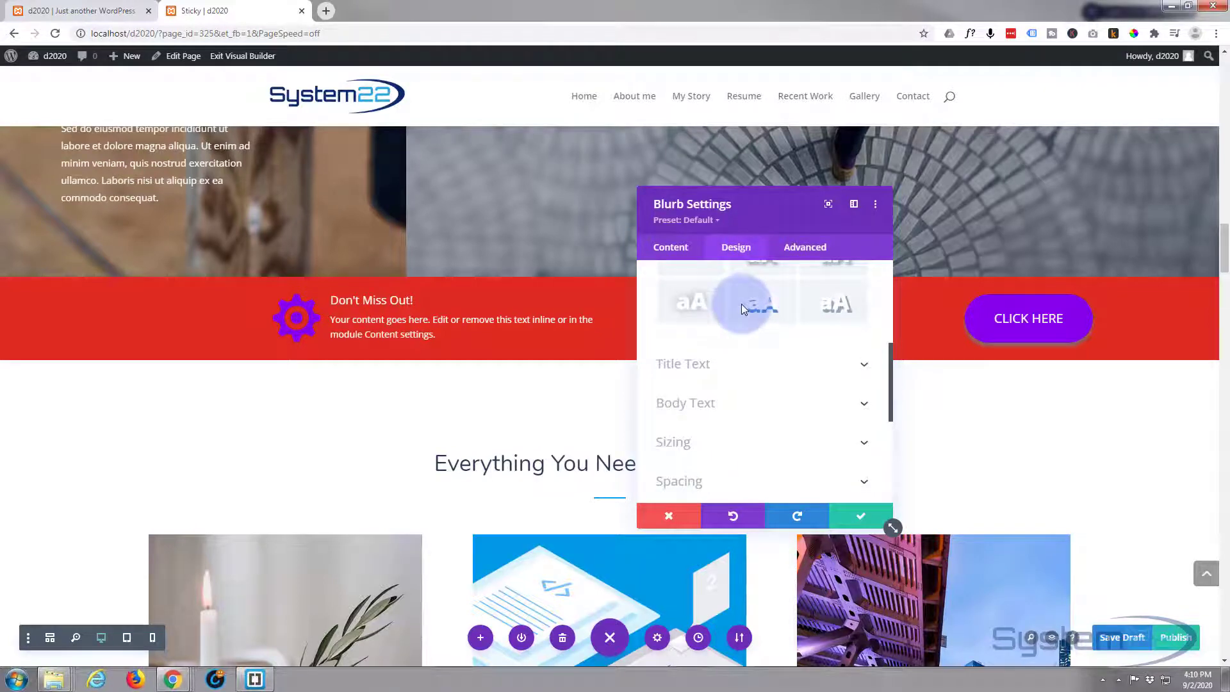
pyautogui.scroll(-2, 741, 303)
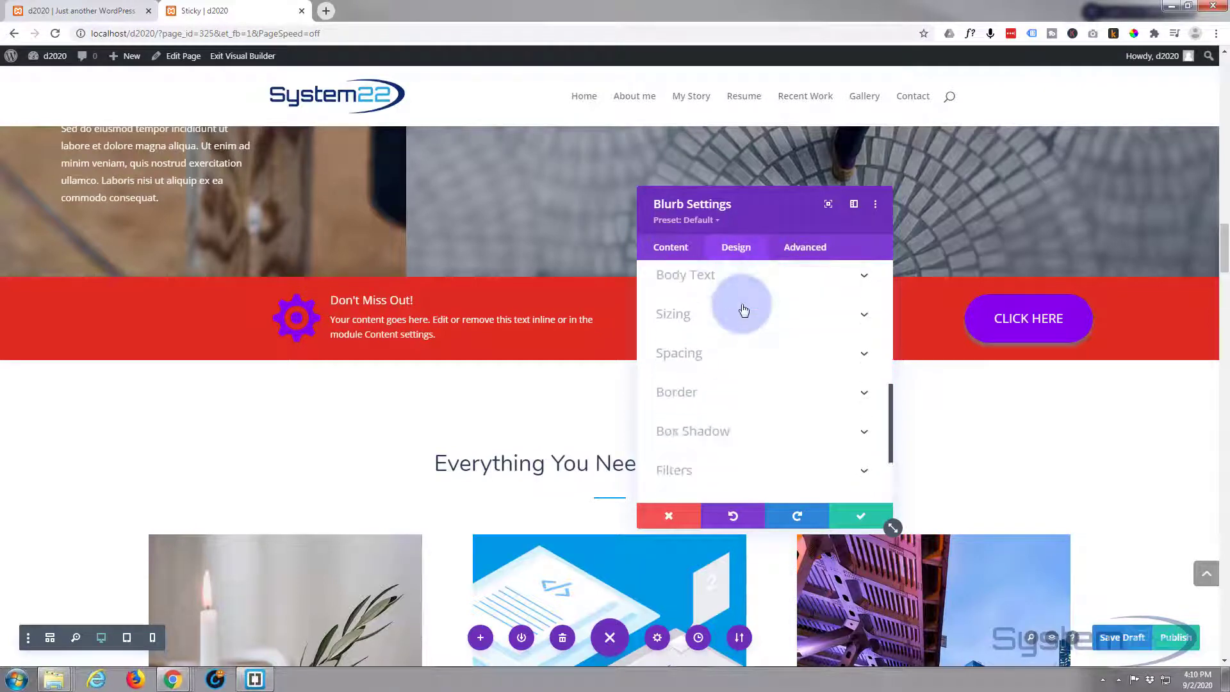
pyautogui.scroll(4, 743, 307)
pyautogui.scroll(2, 745, 311)
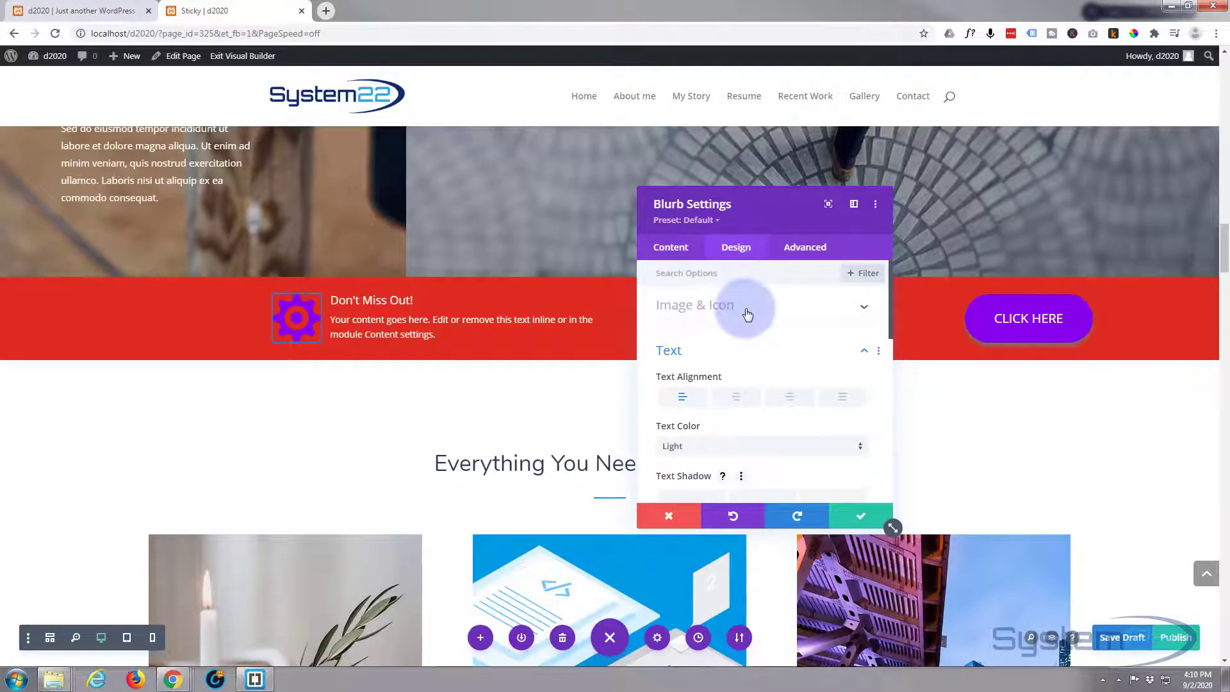
pyautogui.click(747, 313)
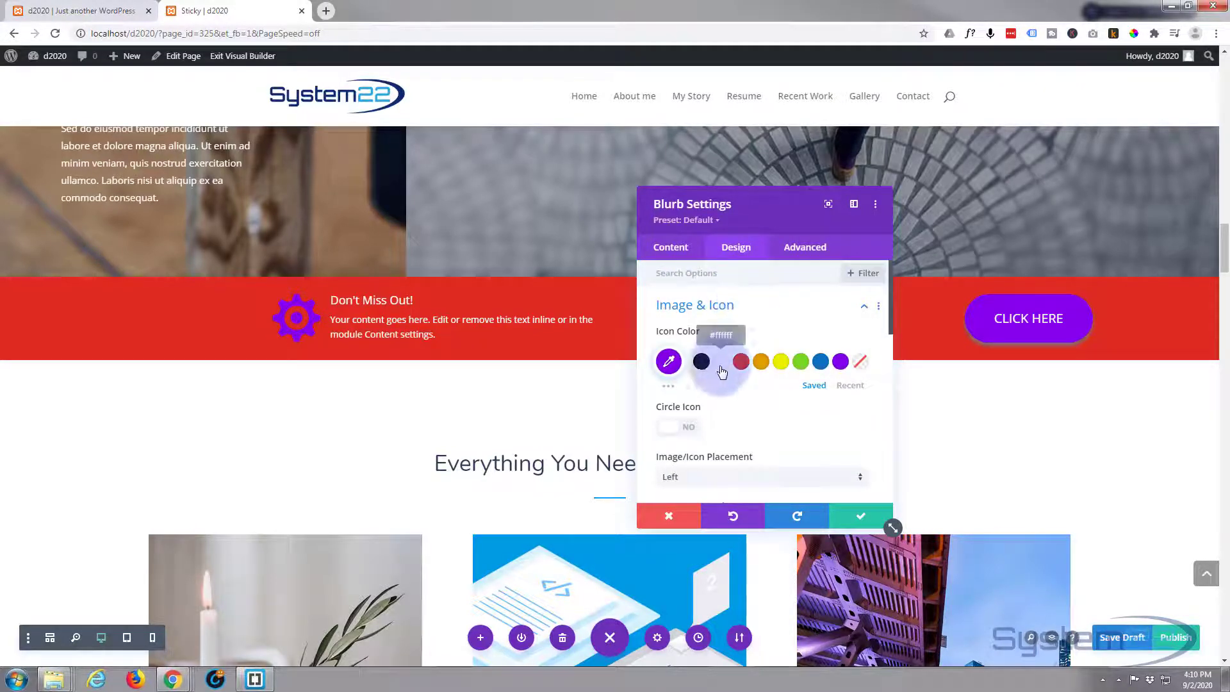
pyautogui.click(723, 365)
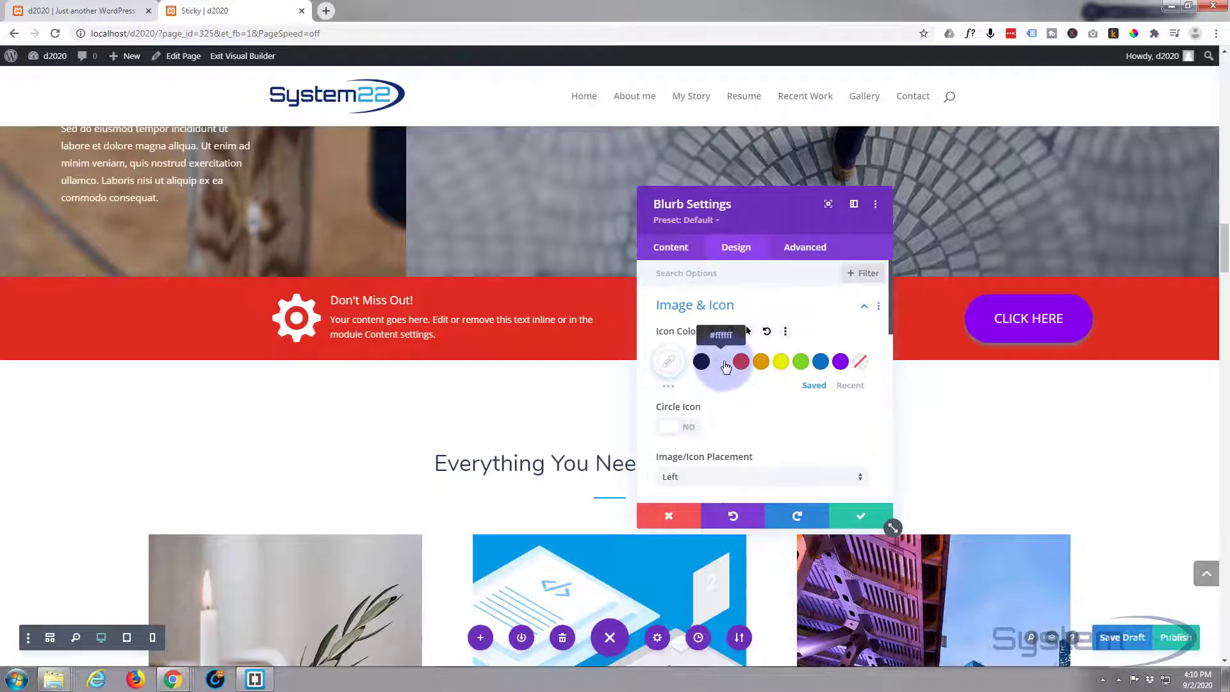
pyautogui.click(848, 518)
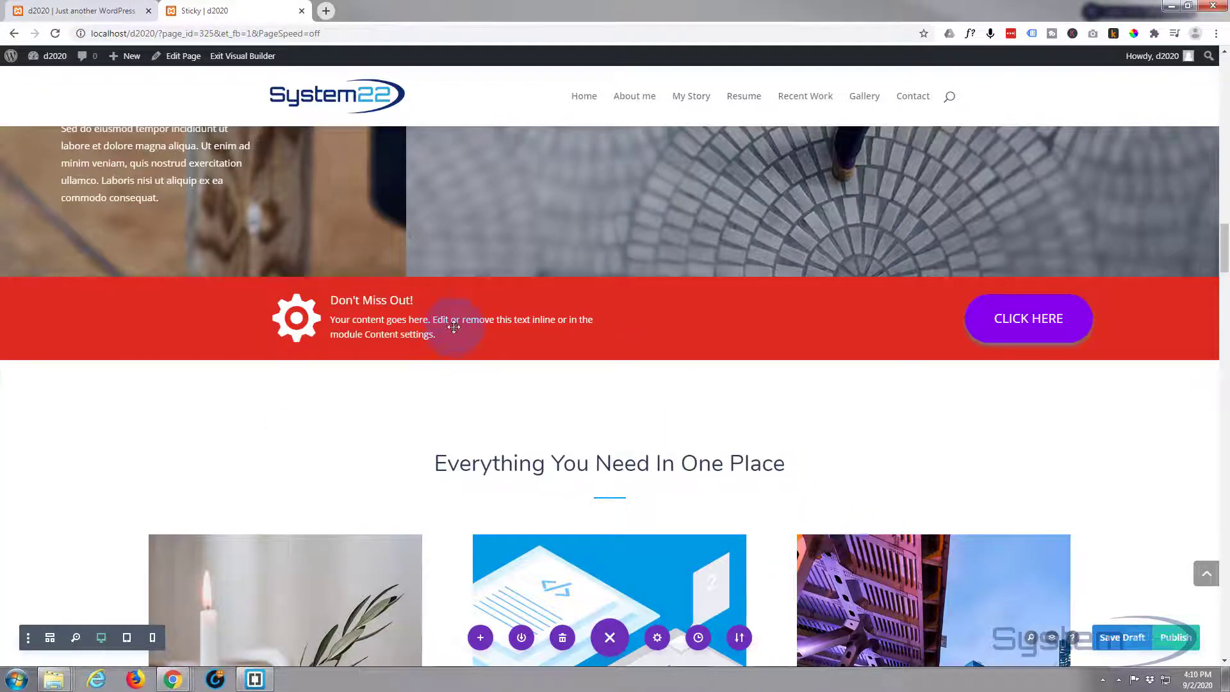
# Enter 'Sticky' as the red row's Admin Label and save the row settings.
pyautogui.moveTo(453, 328)
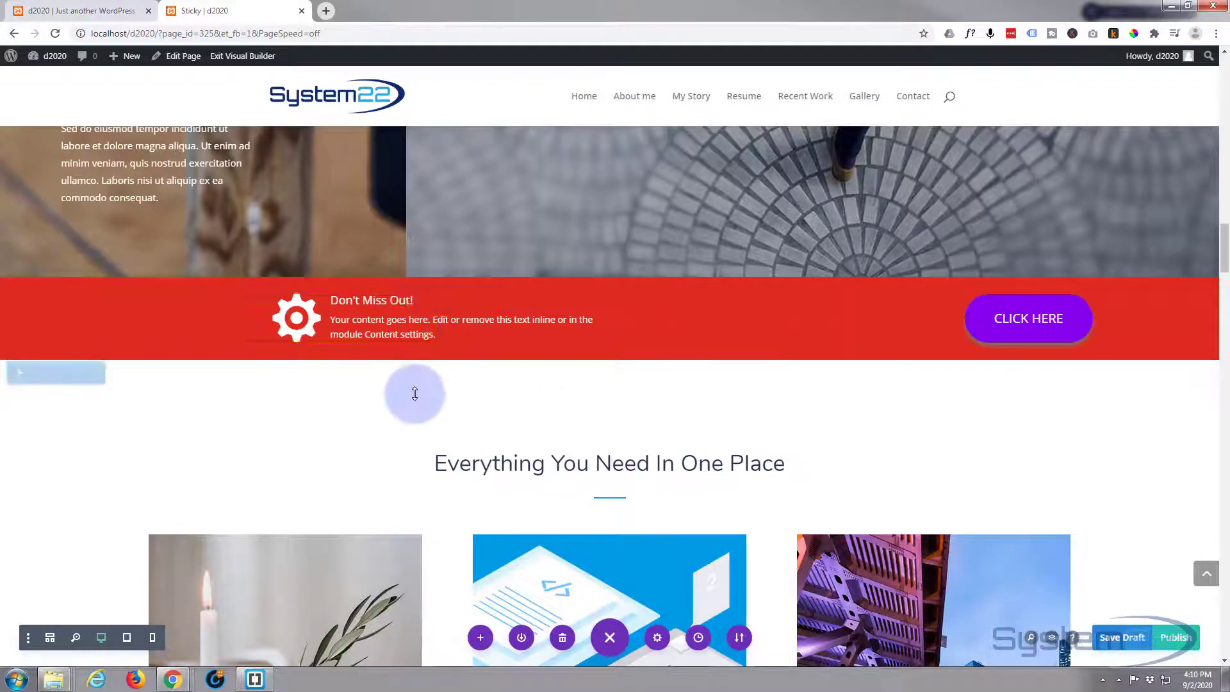
pyautogui.scroll(-2, 416, 392)
pyautogui.scroll(-2, 416, 392)
pyautogui.scroll(5, 417, 390)
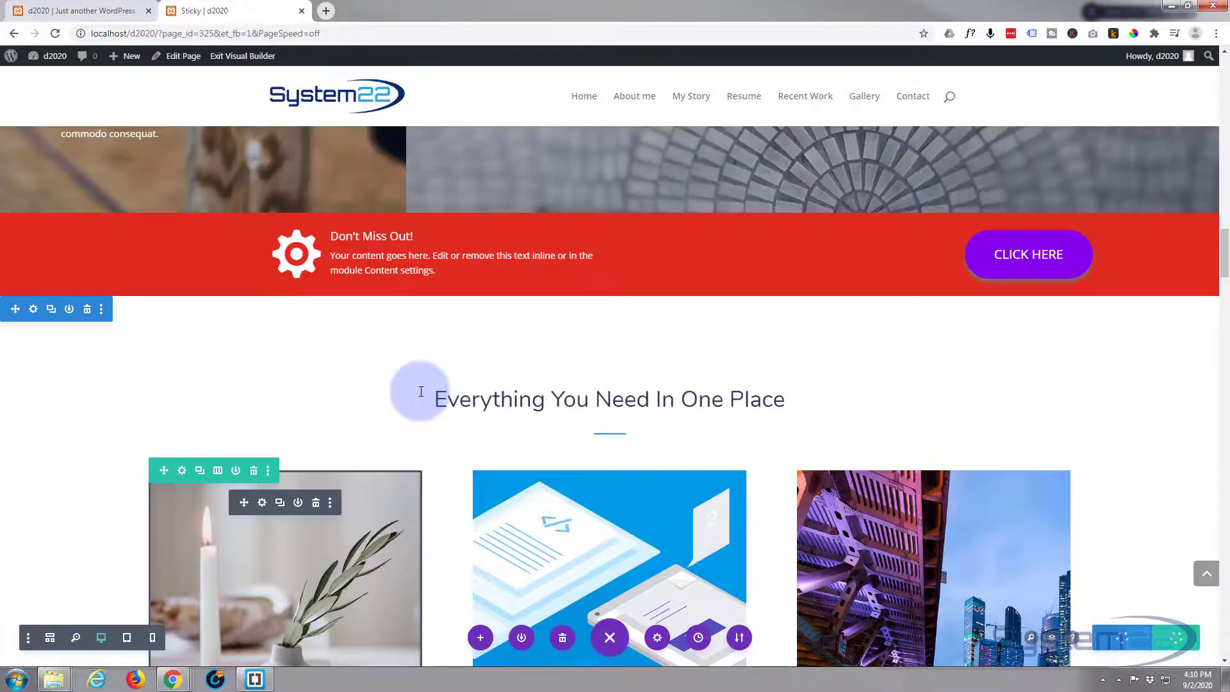
pyautogui.scroll(6, 421, 392)
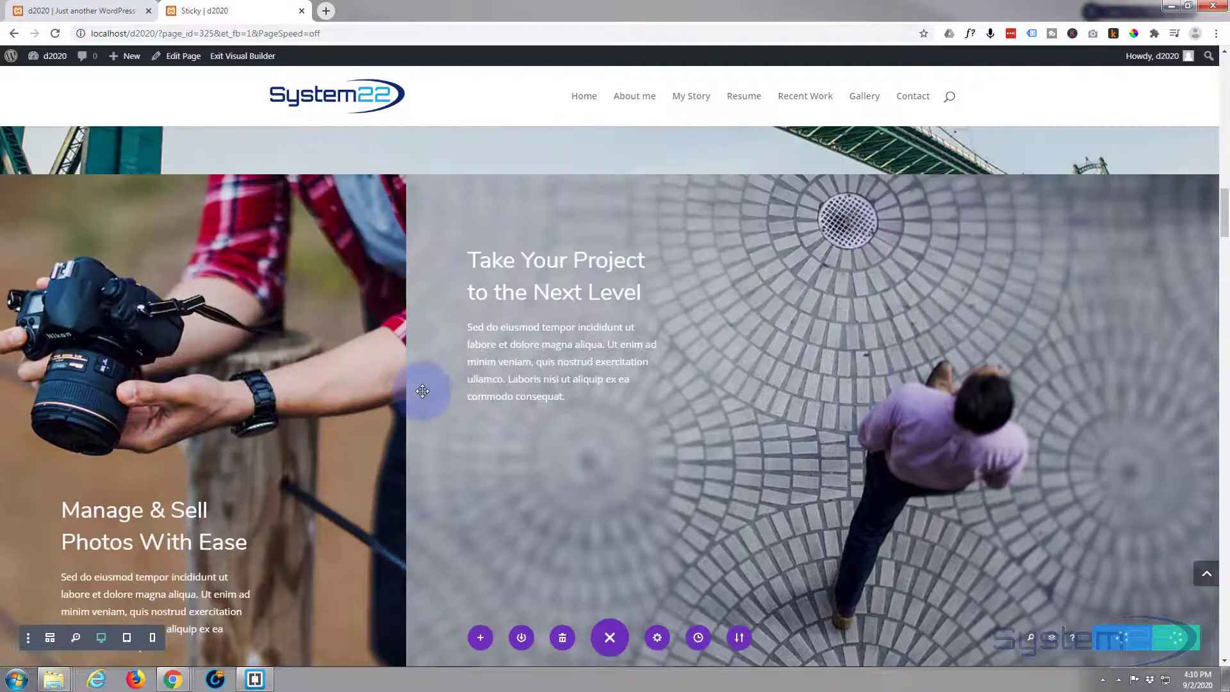
pyautogui.scroll(-7, 423, 391)
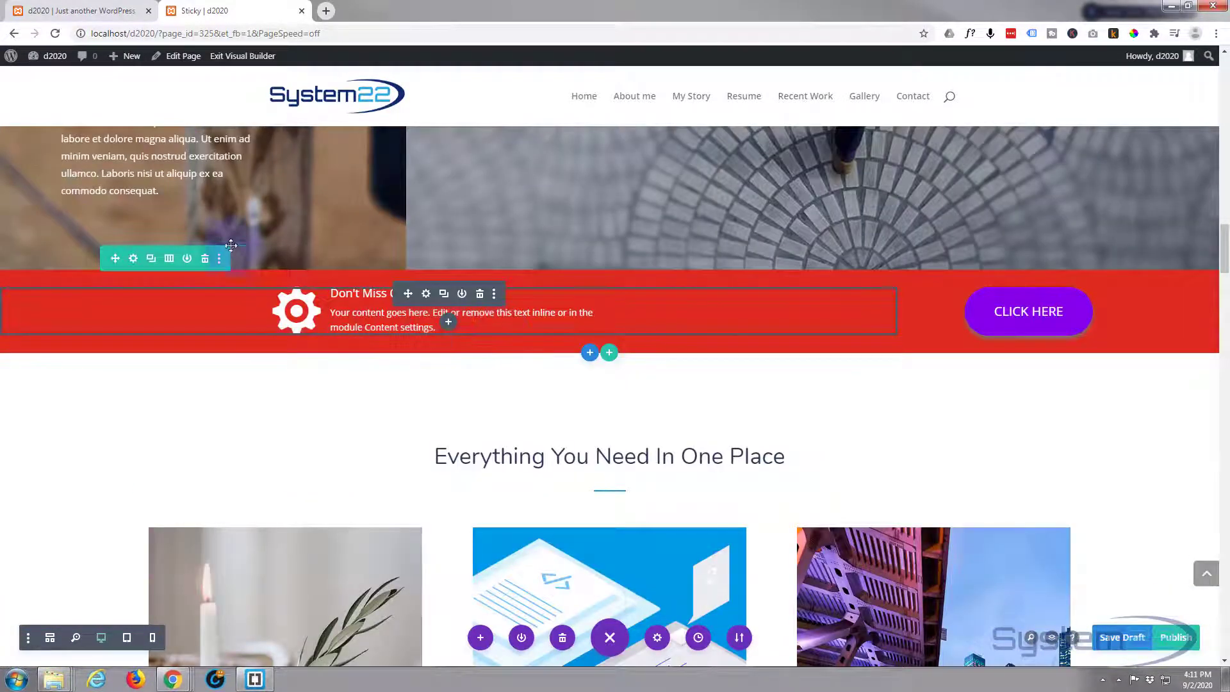
pyautogui.moveTo(116, 258); pyautogui.dragTo(119, 256)
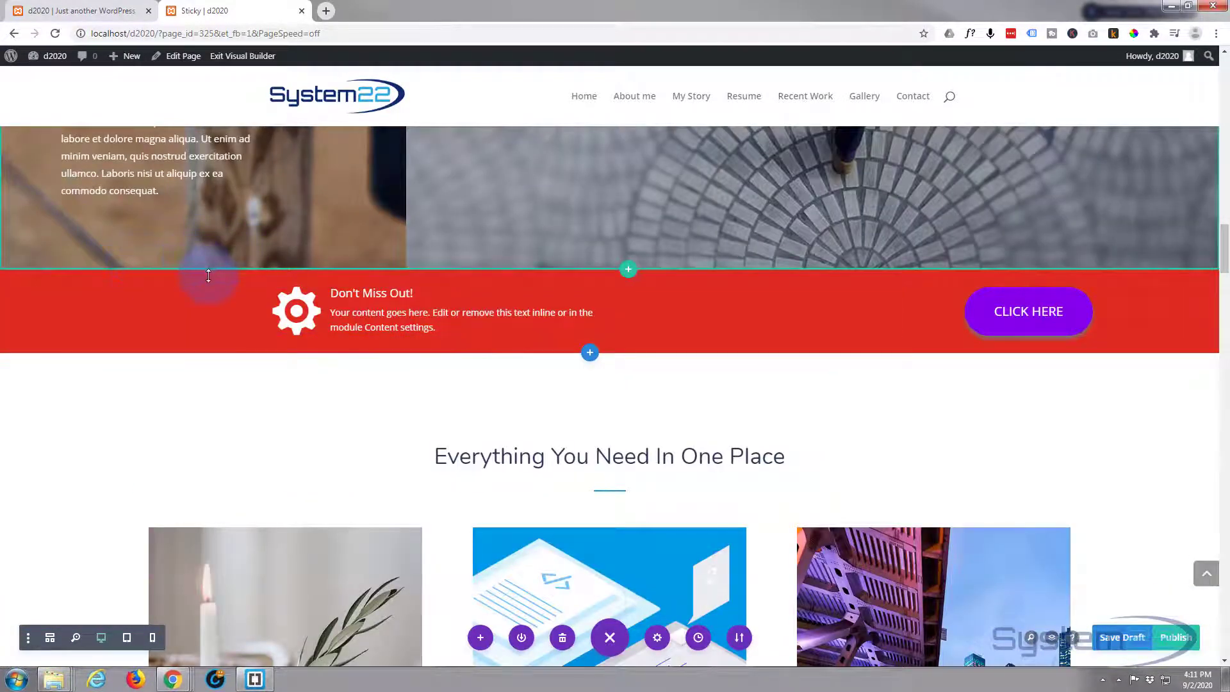
pyautogui.moveTo(173, 276)
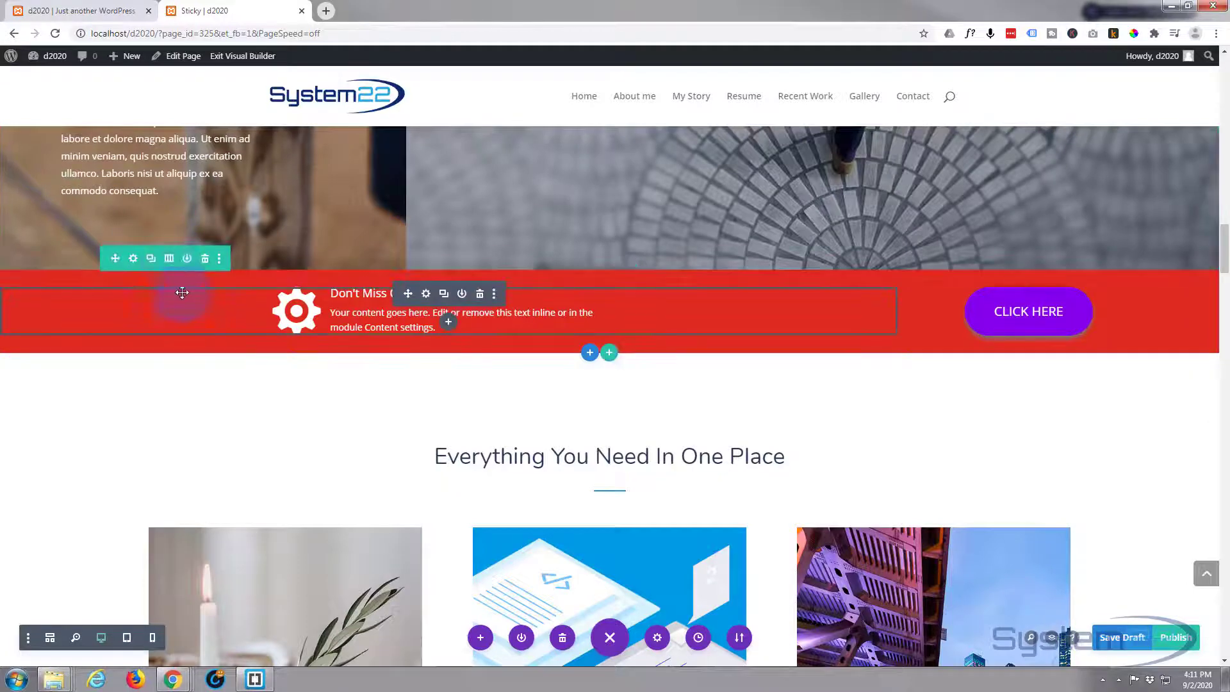
pyautogui.click(133, 259)
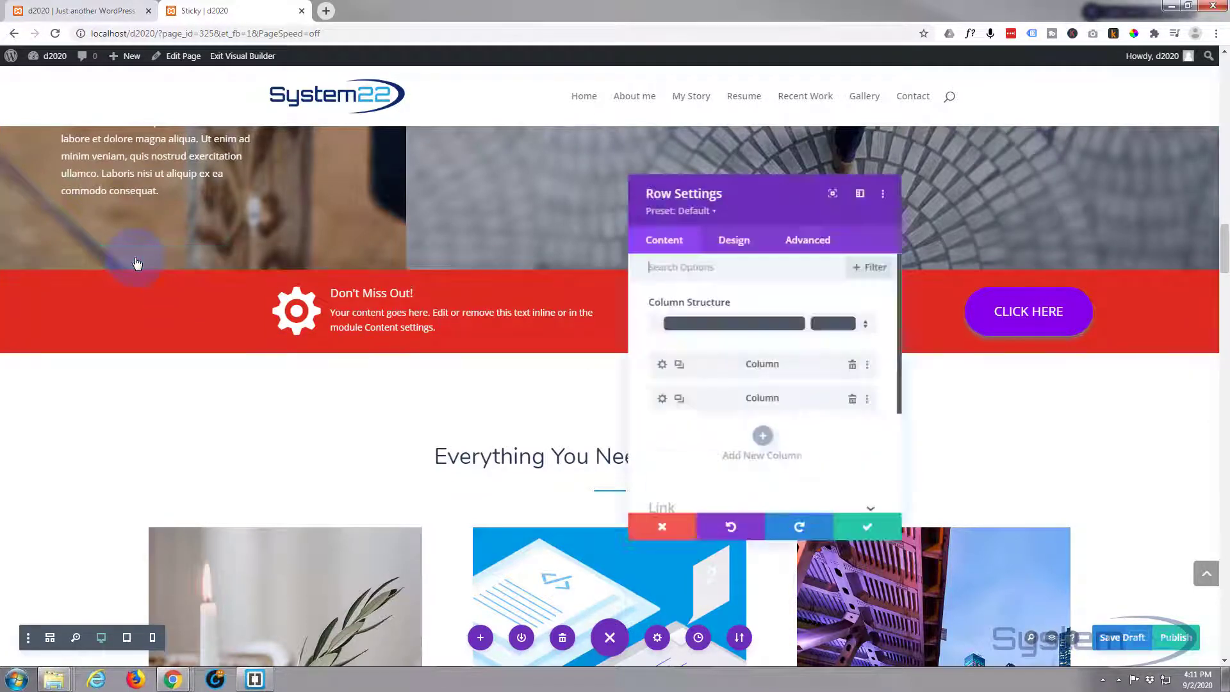
pyautogui.scroll(-2, 734, 459)
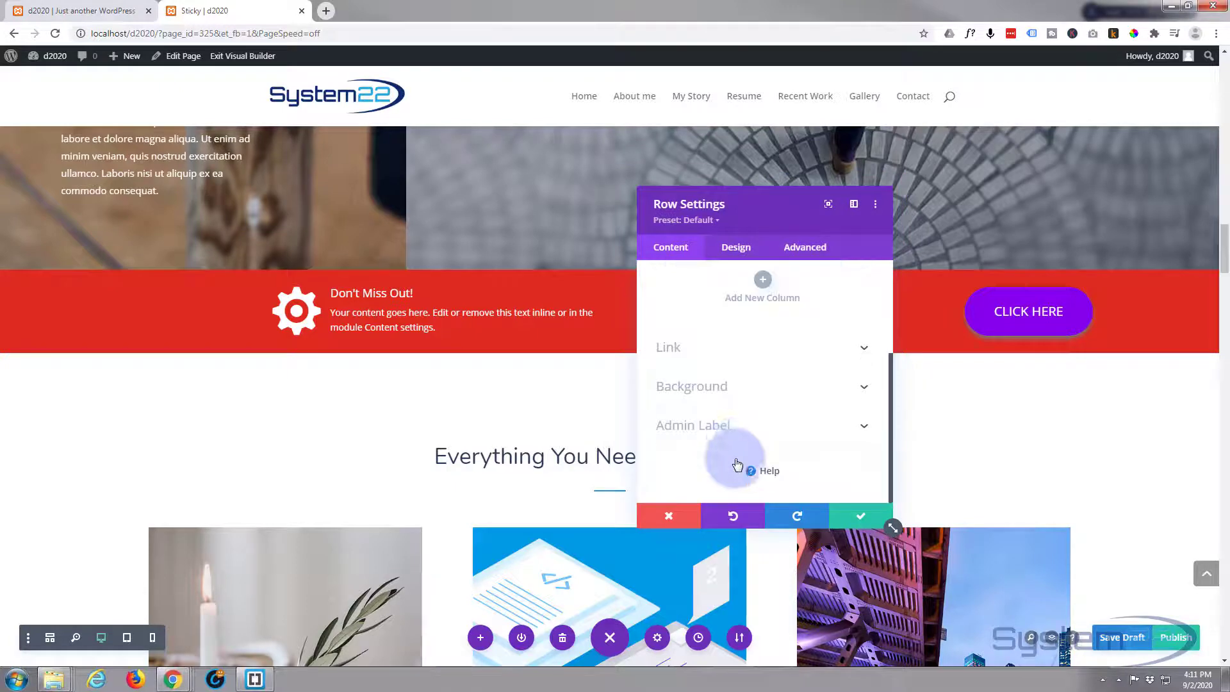
pyautogui.click(712, 423)
pyautogui.click(676, 420)
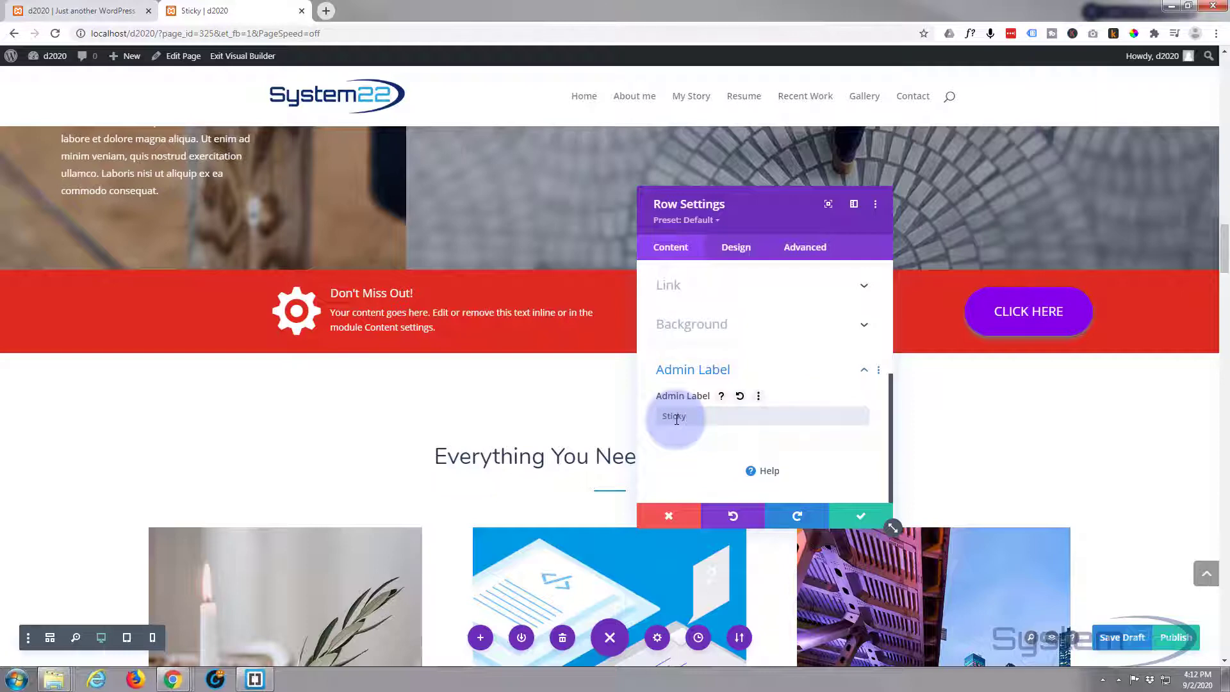
pyautogui.click(858, 520)
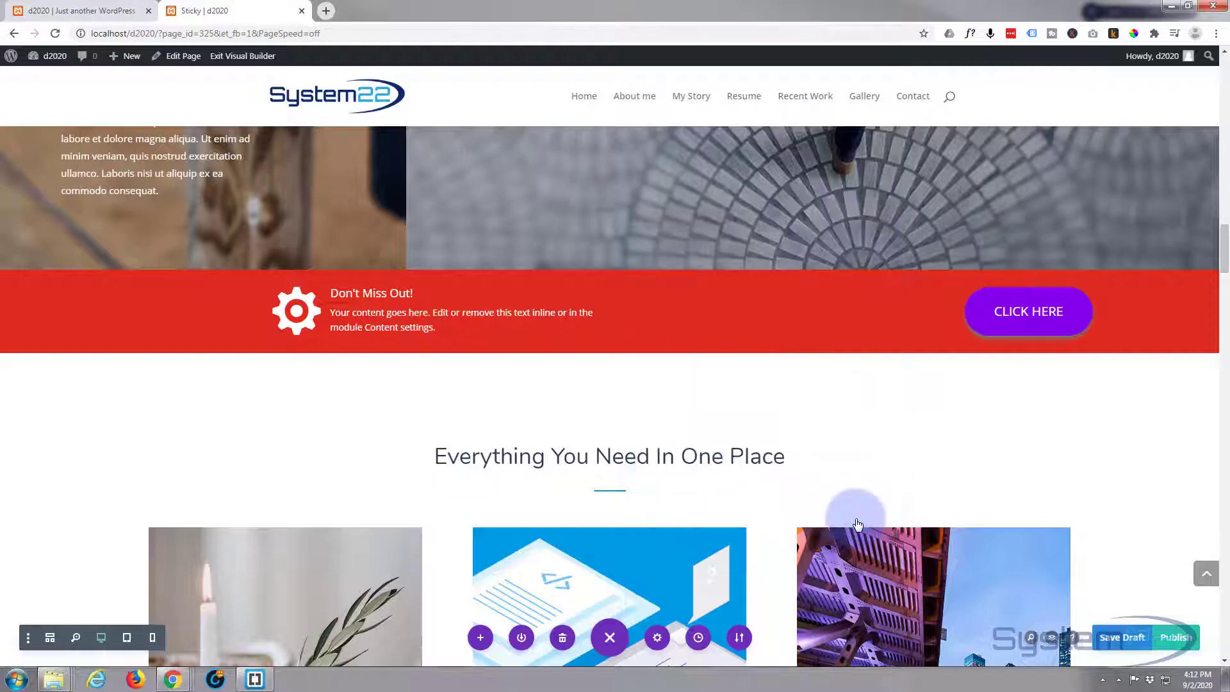
# Switch the builder to the wireframe overview of the page.
pyautogui.click(611, 643)
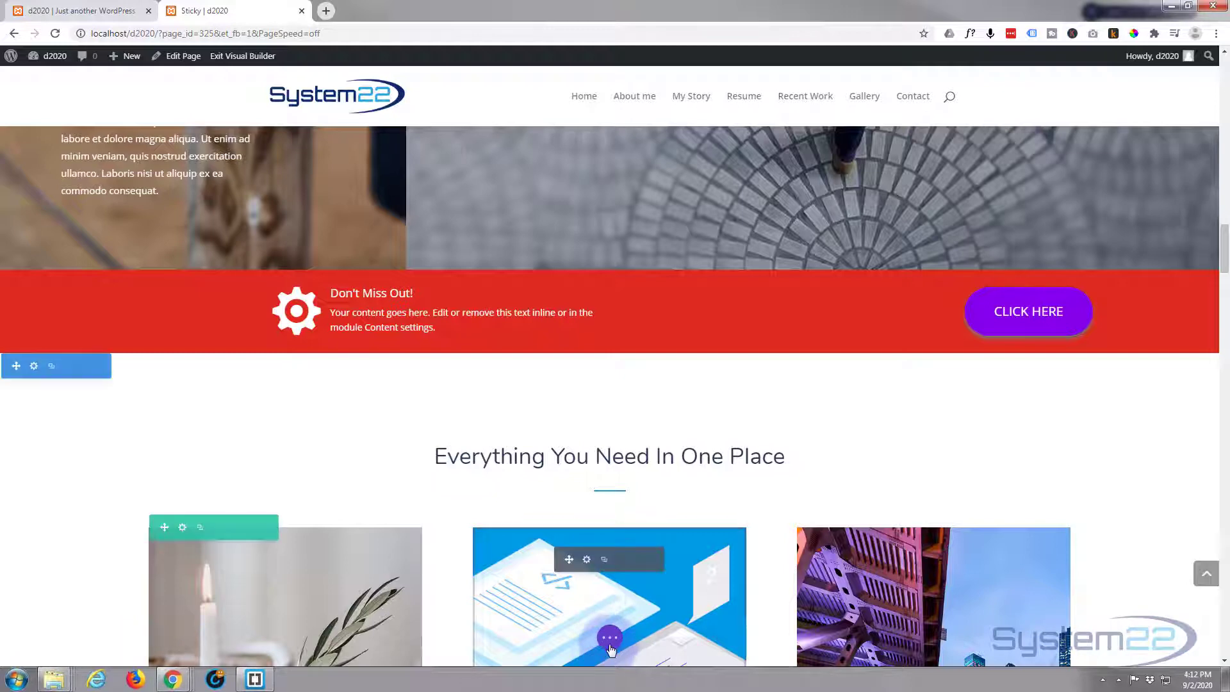
pyautogui.click(608, 643)
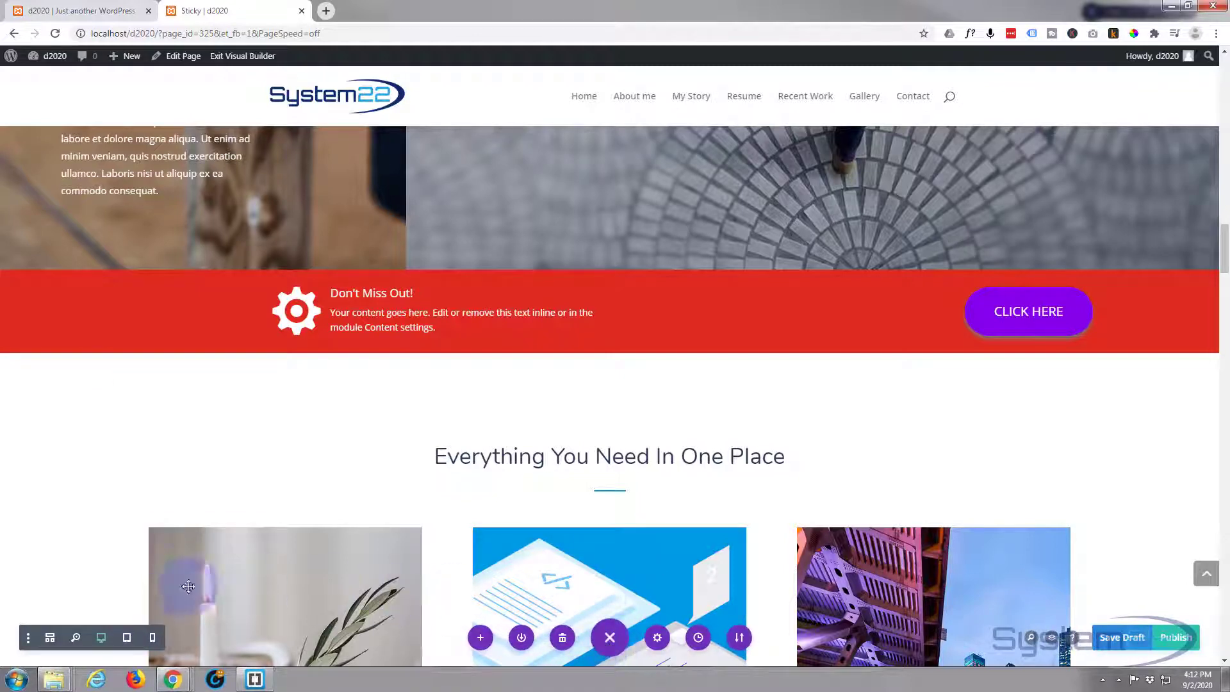
pyautogui.click(51, 638)
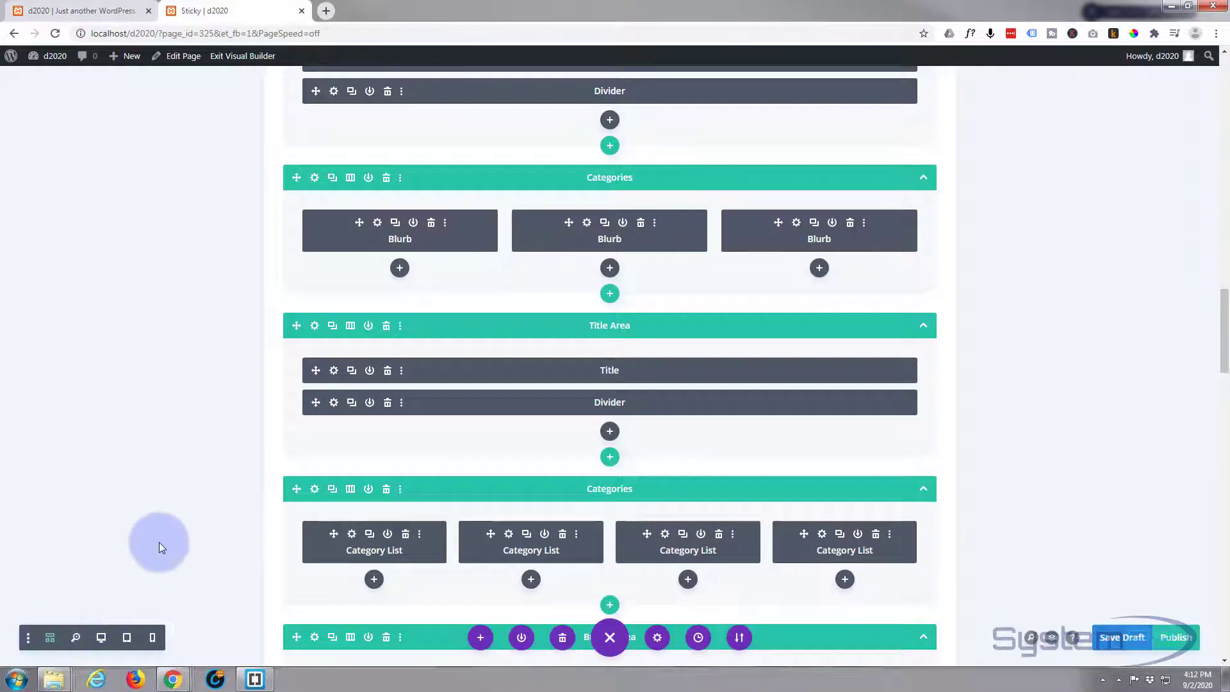
pyautogui.scroll(4, 209, 430)
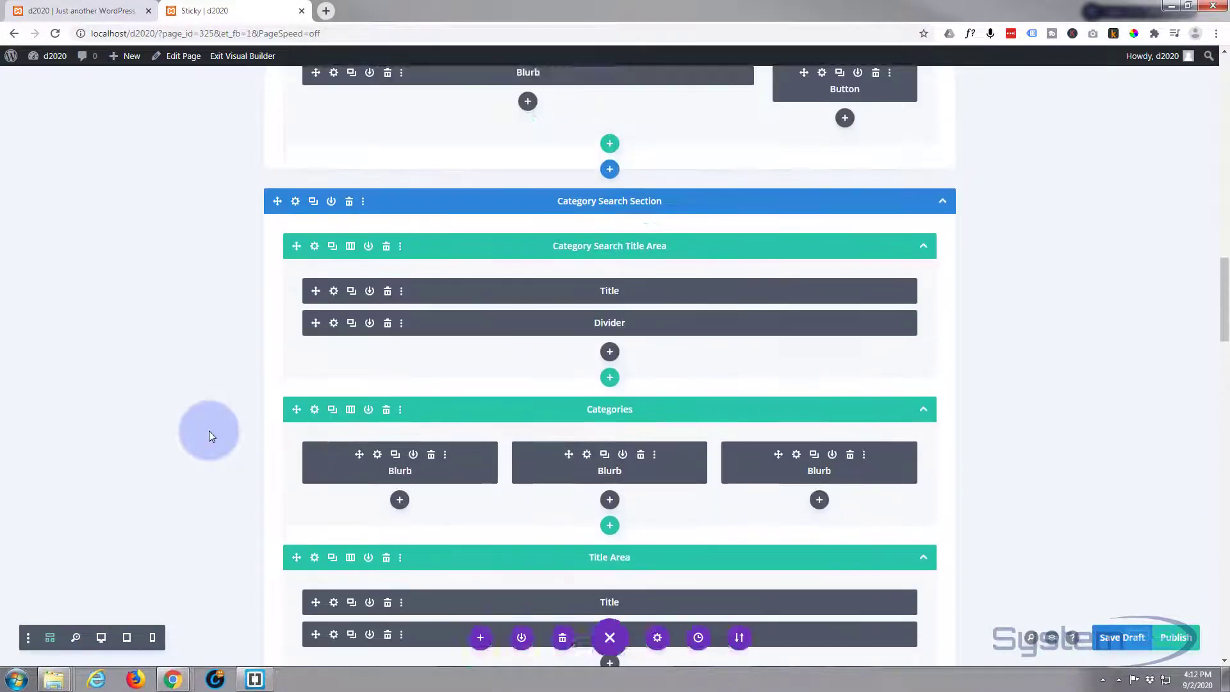
pyautogui.scroll(3, 209, 430)
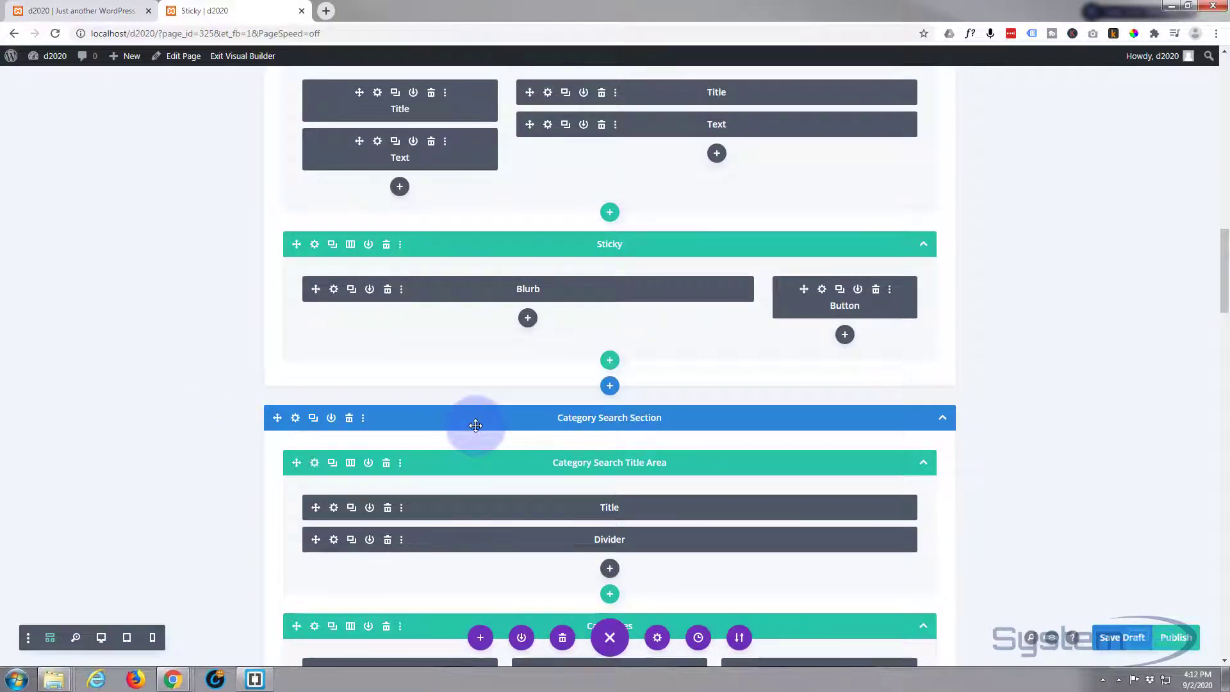
pyautogui.scroll(-6, 476, 425)
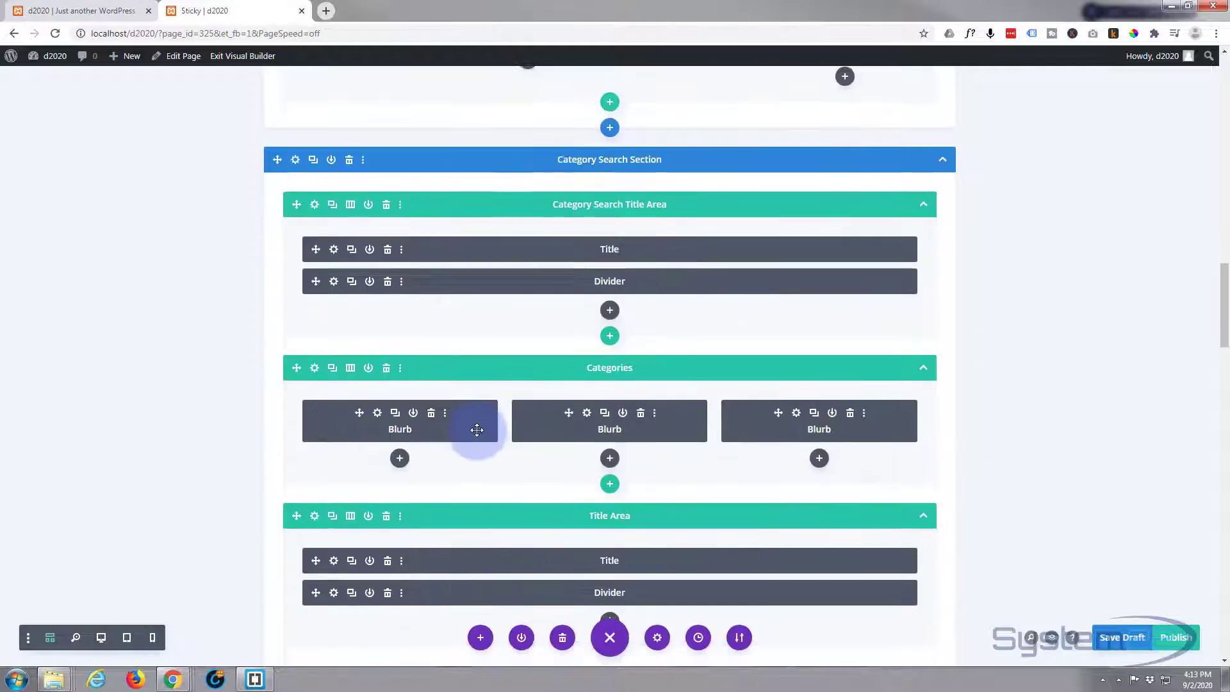
pyautogui.scroll(5, 477, 429)
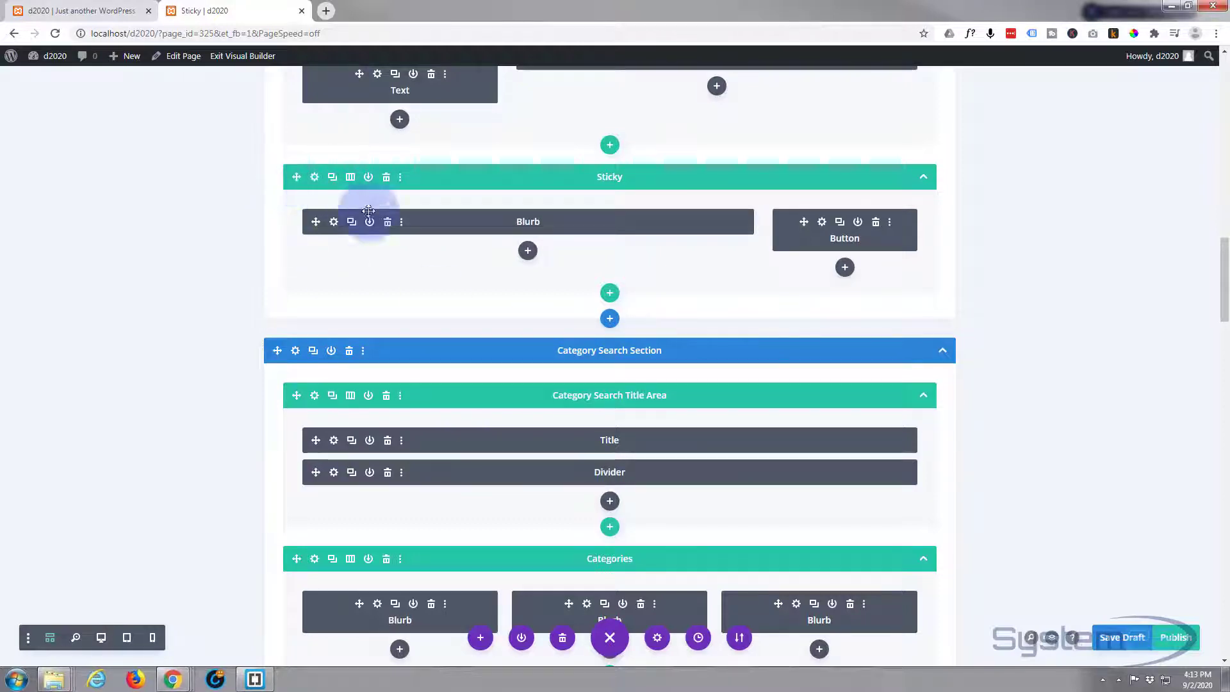
# Move the Sticky row with the Blurb and Button into the Category Search Section.
pyautogui.moveTo(379, 369); pyautogui.dragTo(311, 261)
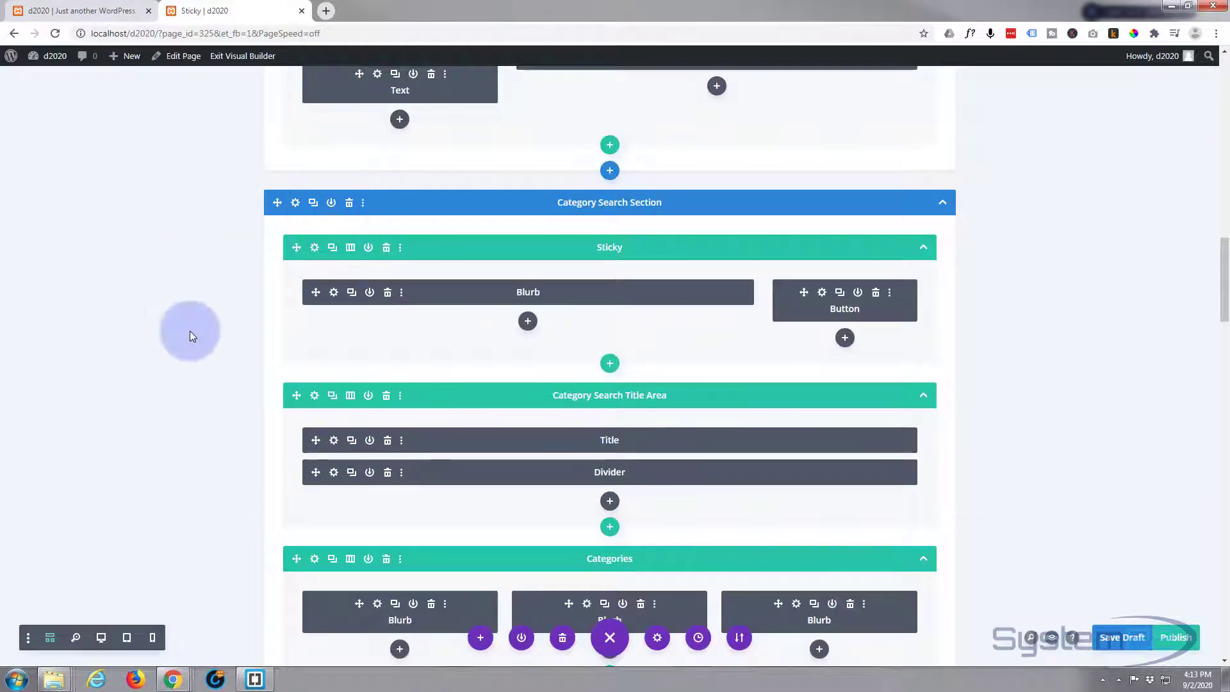
pyautogui.scroll(-4, 191, 335)
pyautogui.scroll(-8, 191, 336)
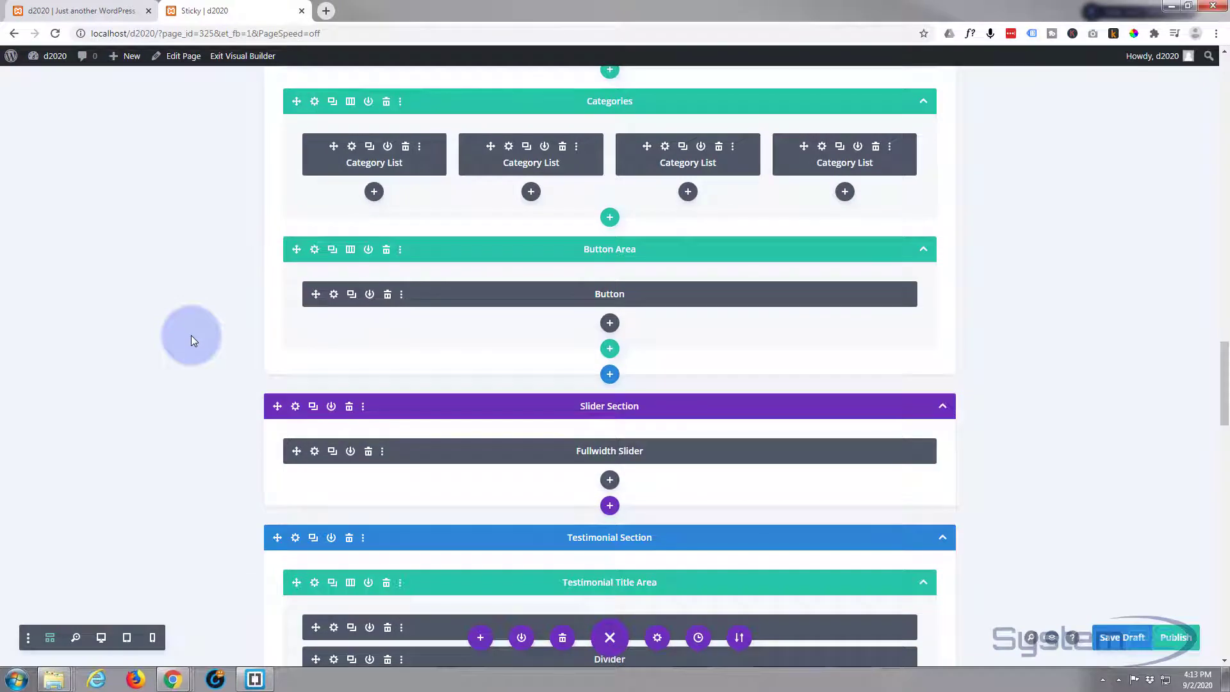
pyautogui.scroll(-4, 191, 335)
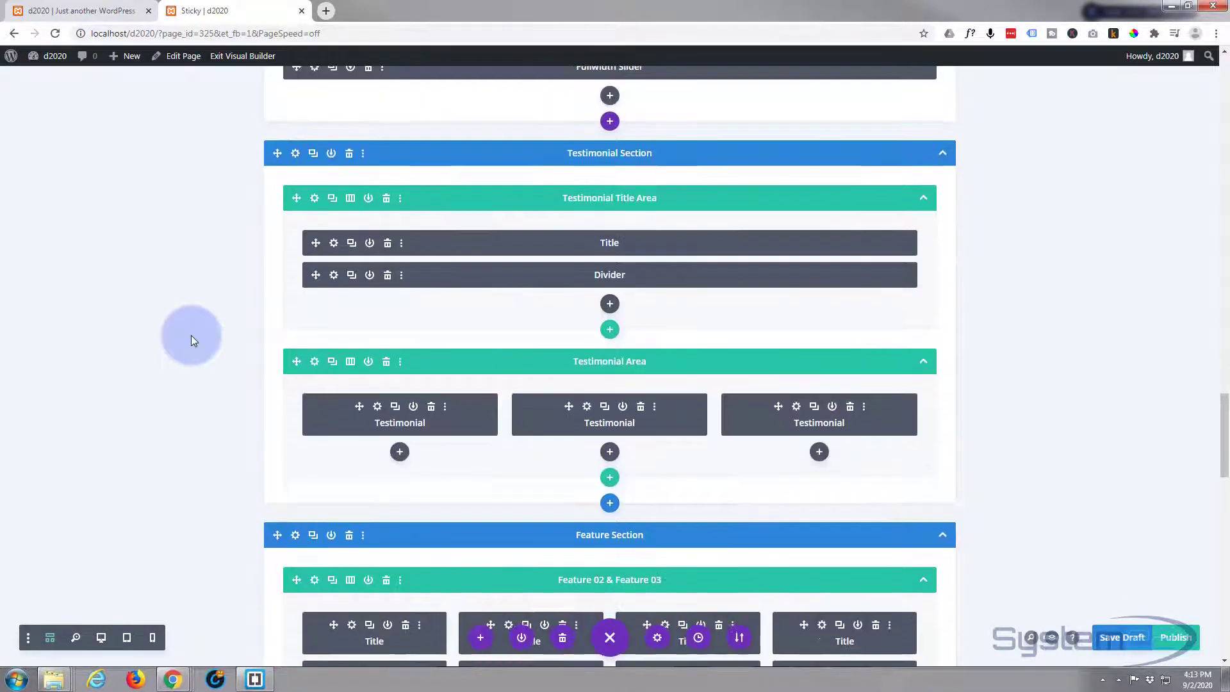
pyautogui.scroll(-4, 191, 335)
pyautogui.scroll(6, 190, 335)
pyautogui.scroll(12, 194, 336)
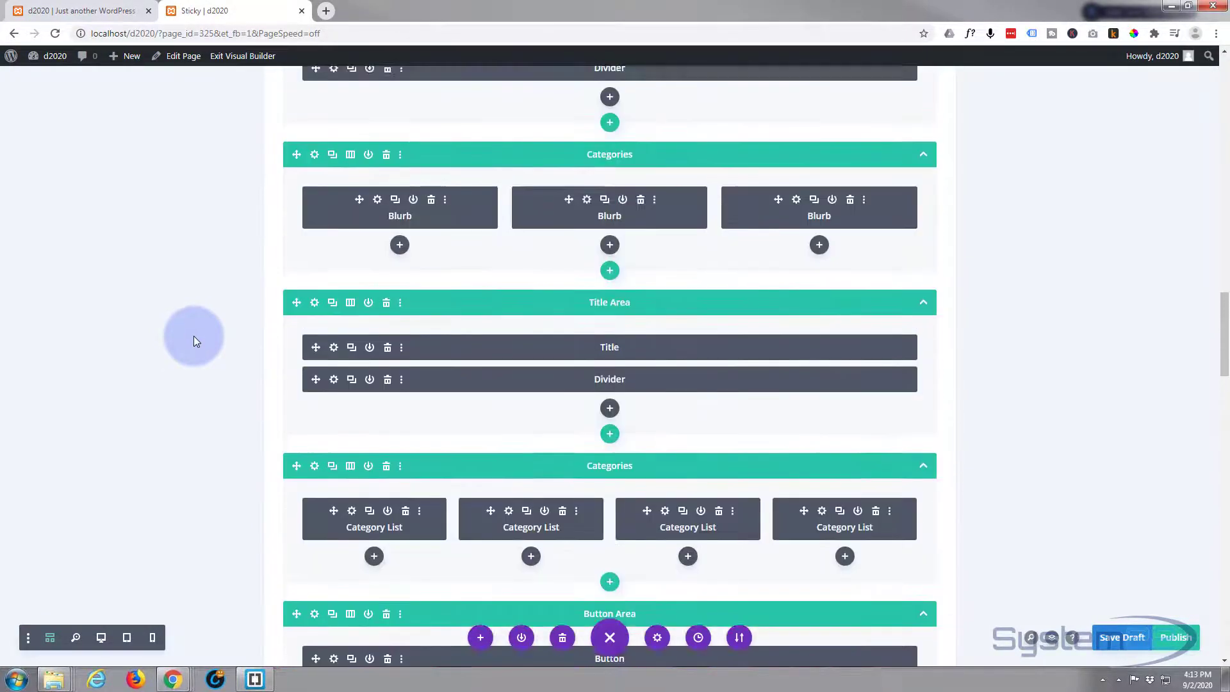
pyautogui.scroll(5, 194, 336)
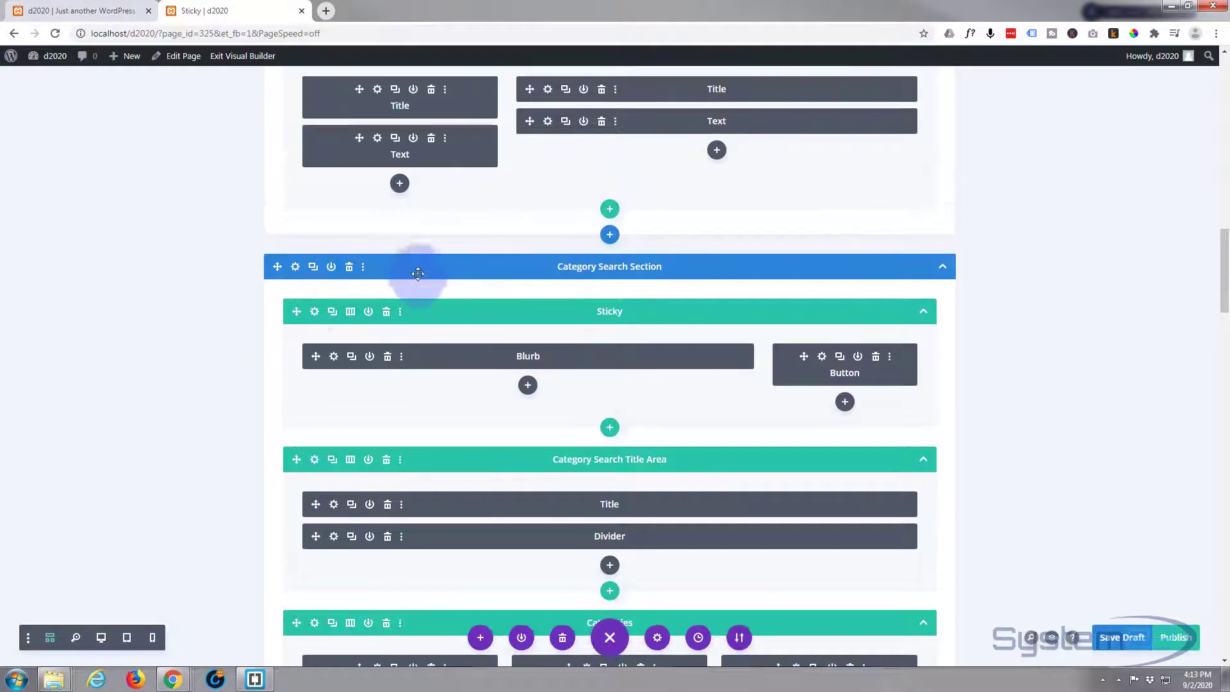
pyautogui.scroll(12, 317, 331)
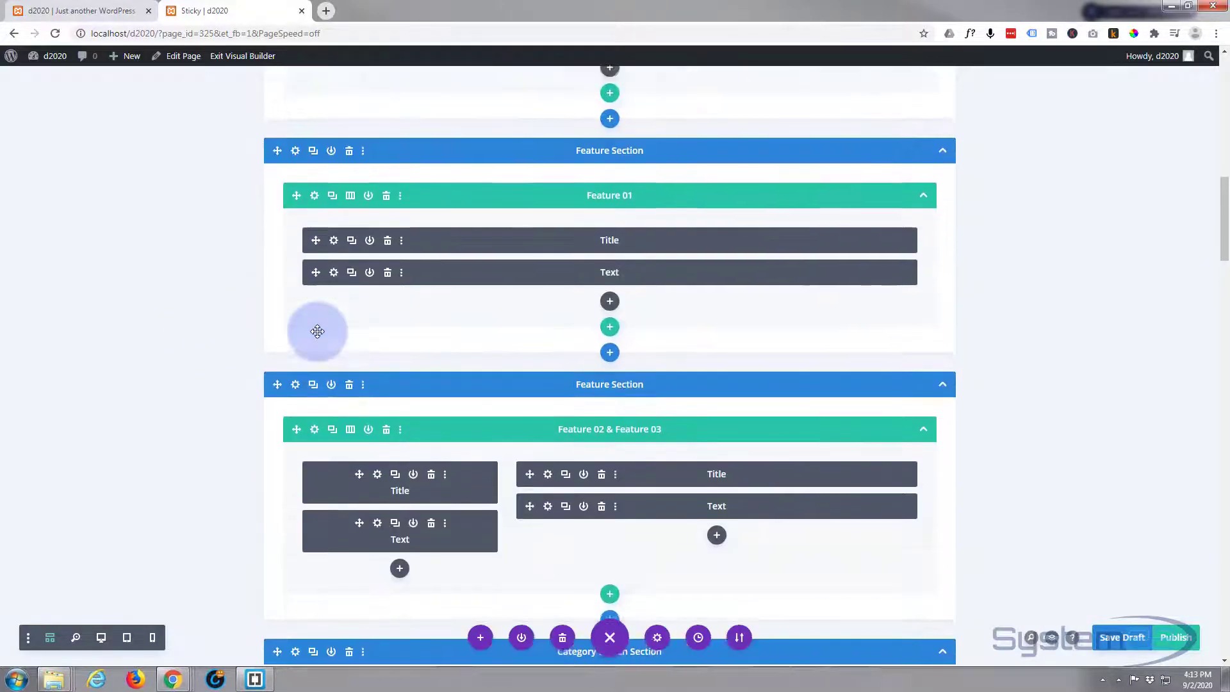
pyautogui.scroll(-8, 317, 331)
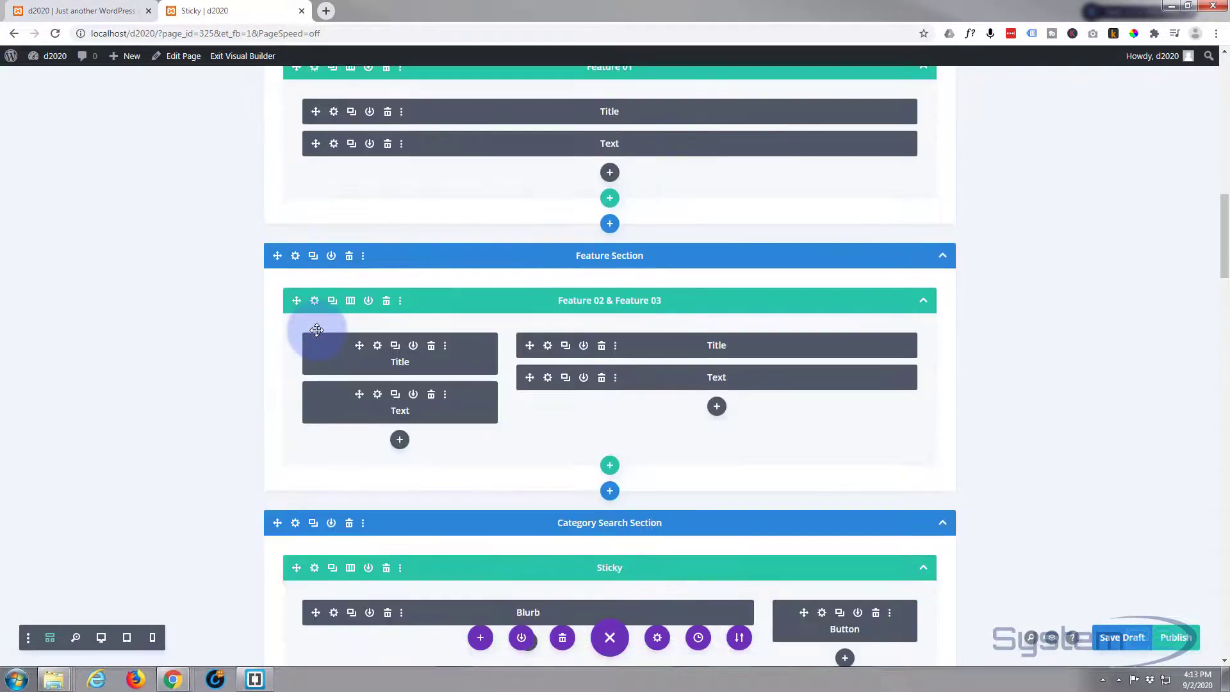
pyautogui.scroll(-3, 318, 334)
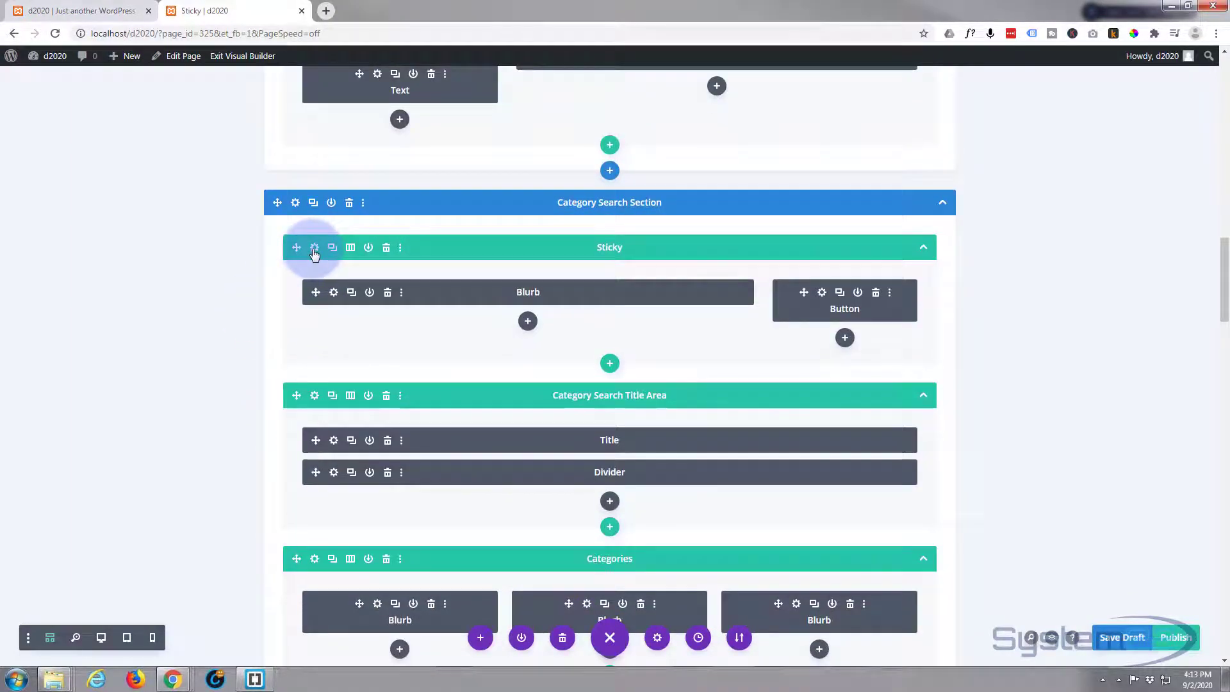
# Open the Sticky row's settings in the visual preview, then close them keeping changes.
pyautogui.click(314, 249)
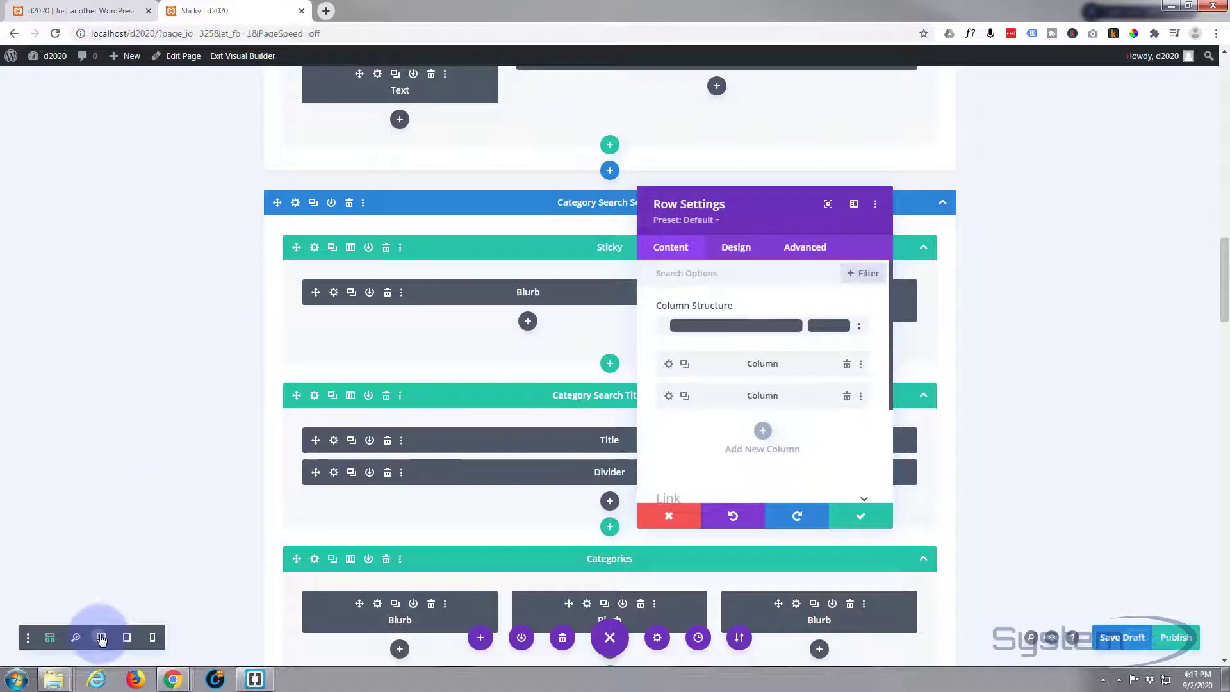
pyautogui.click(101, 638)
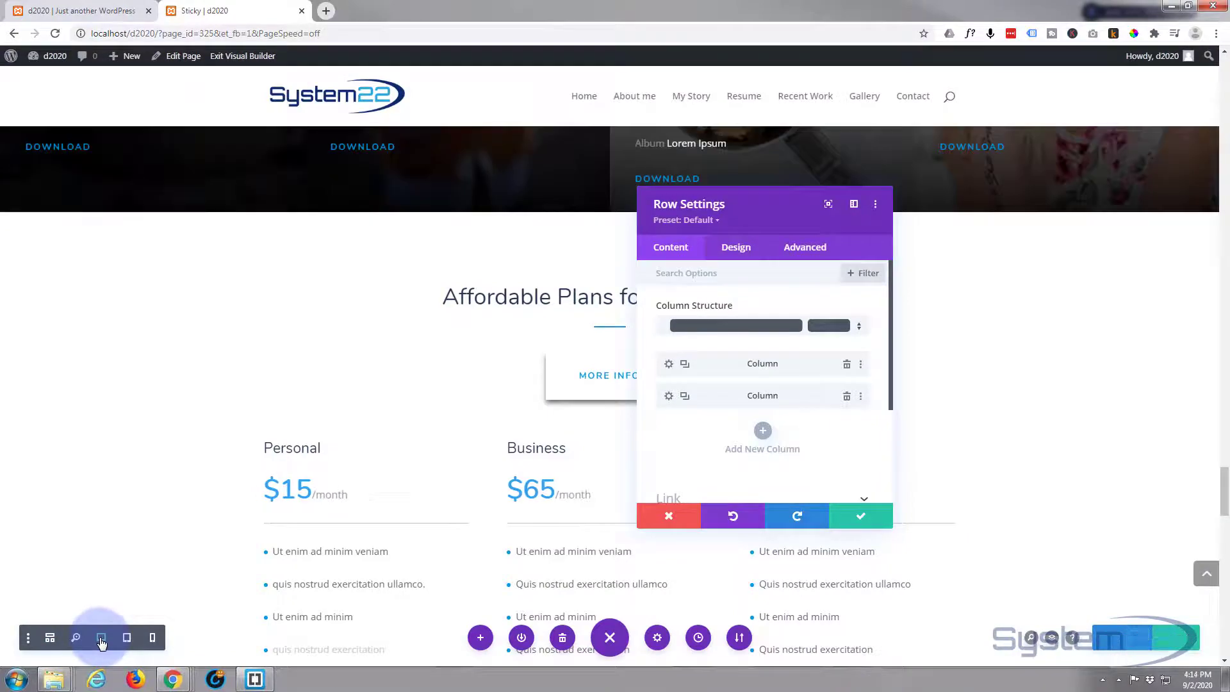
pyautogui.scroll(8, 189, 519)
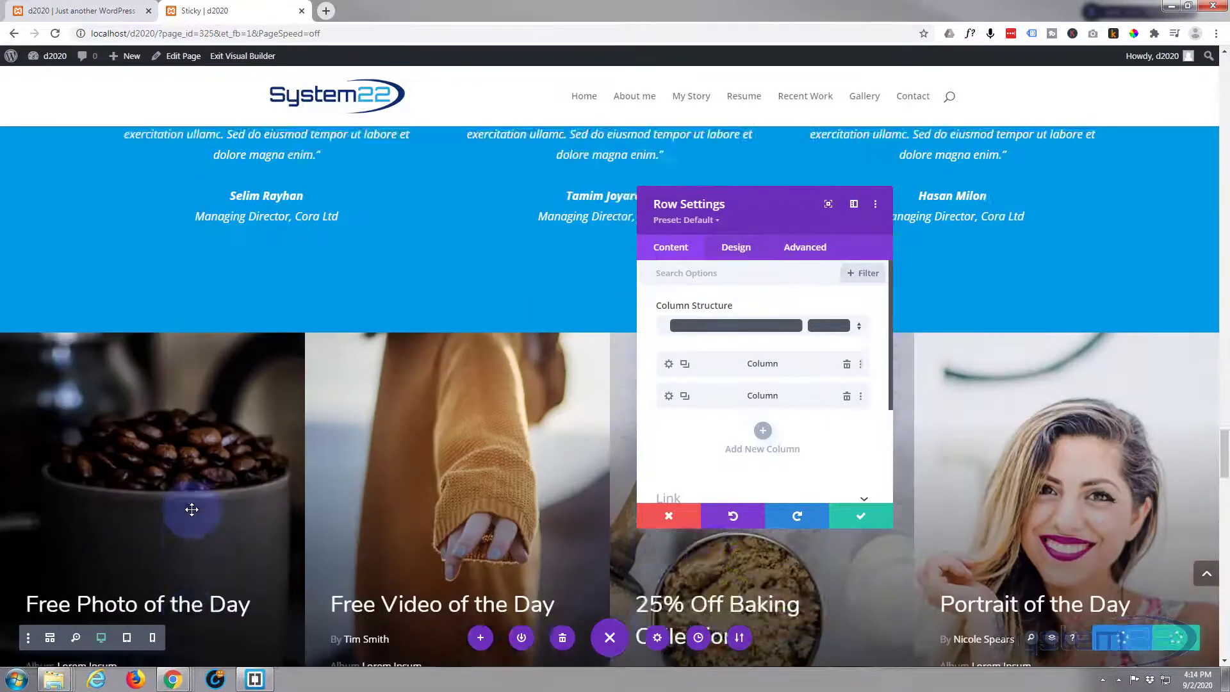
pyautogui.scroll(8, 191, 509)
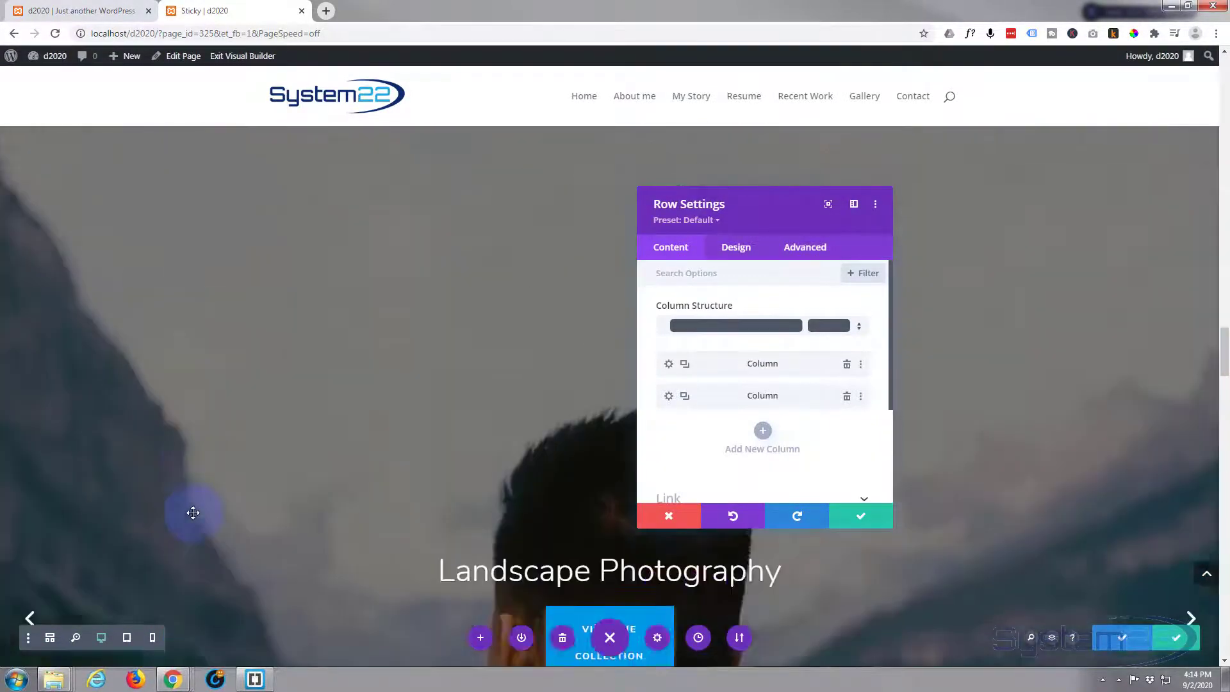
pyautogui.scroll(10, 192, 512)
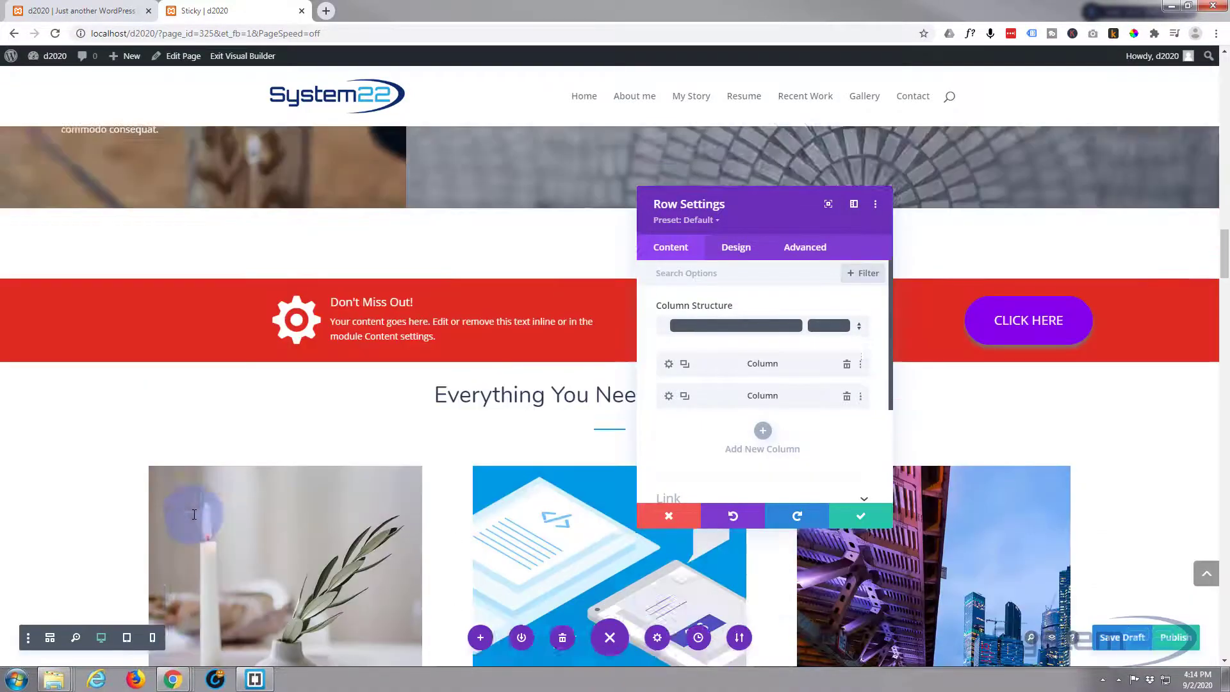
pyautogui.scroll(2, 195, 515)
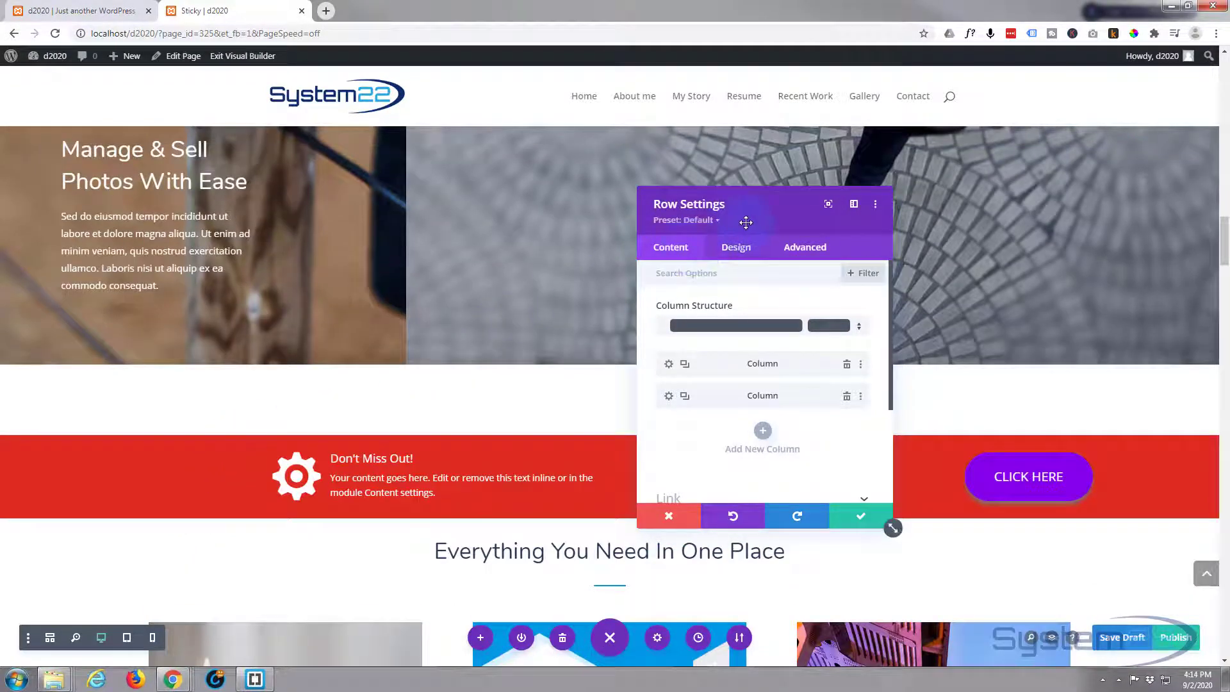
pyautogui.moveTo(746, 222); pyautogui.dragTo(1058, 303)
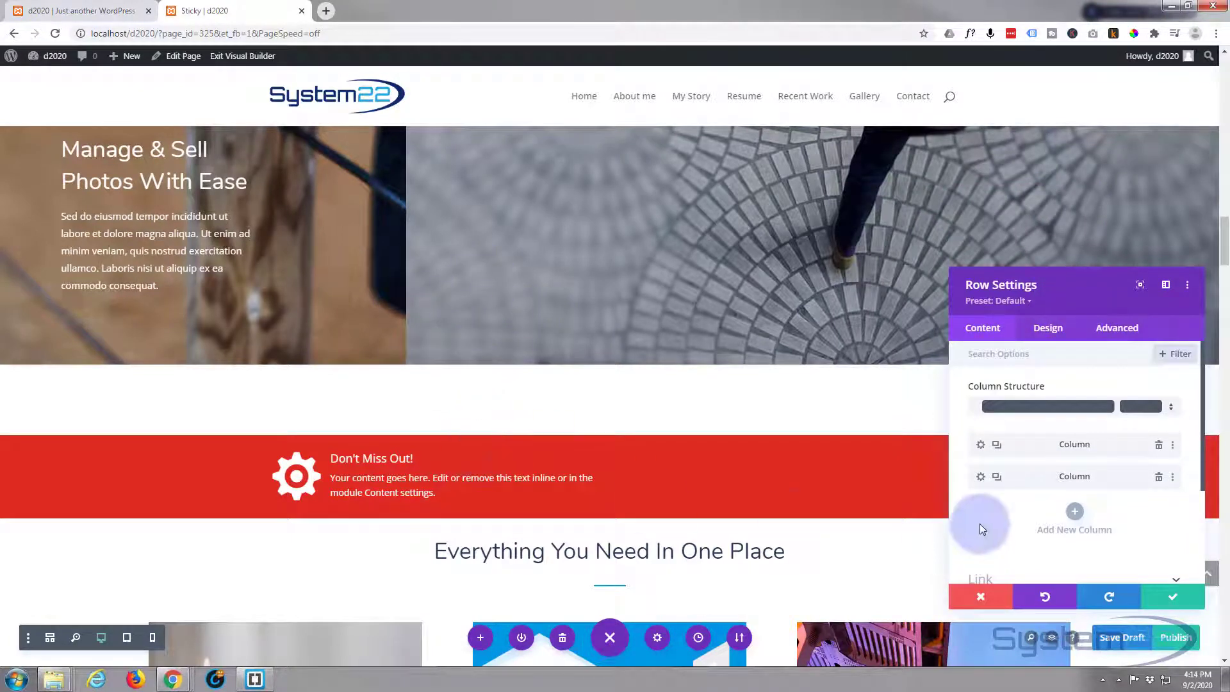
pyautogui.click(1170, 595)
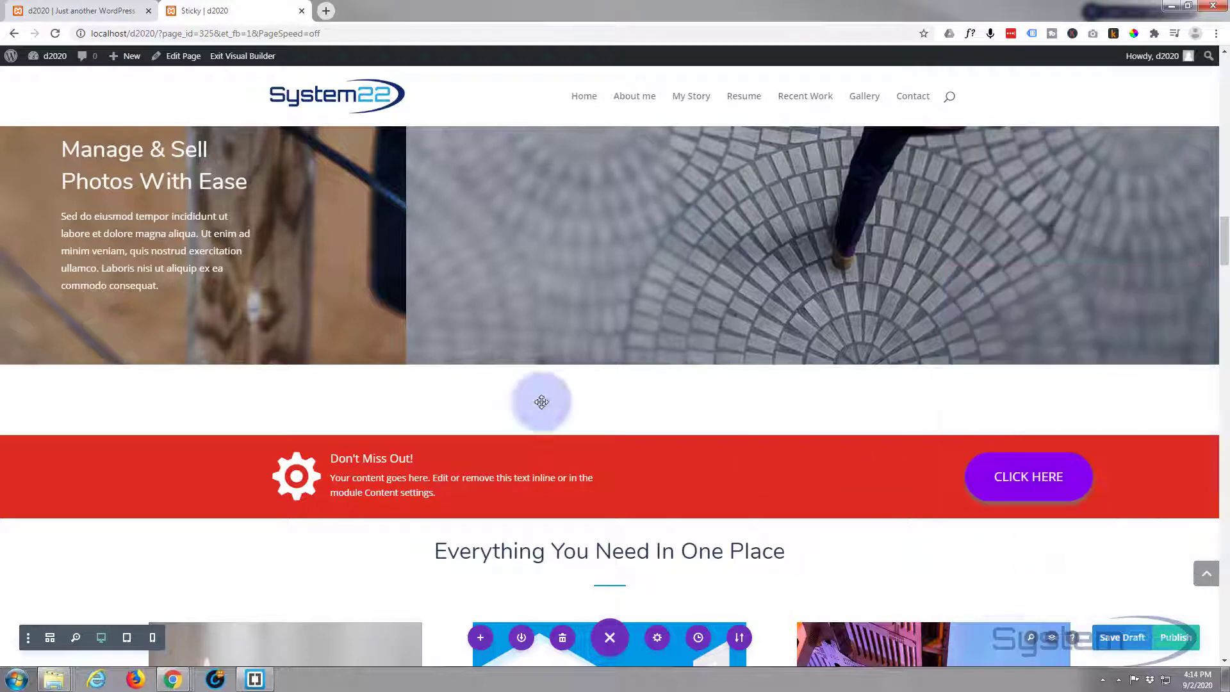
# Drag the red row's top padding up so it sits flush beneath the photo.
pyautogui.moveTo(564, 434)
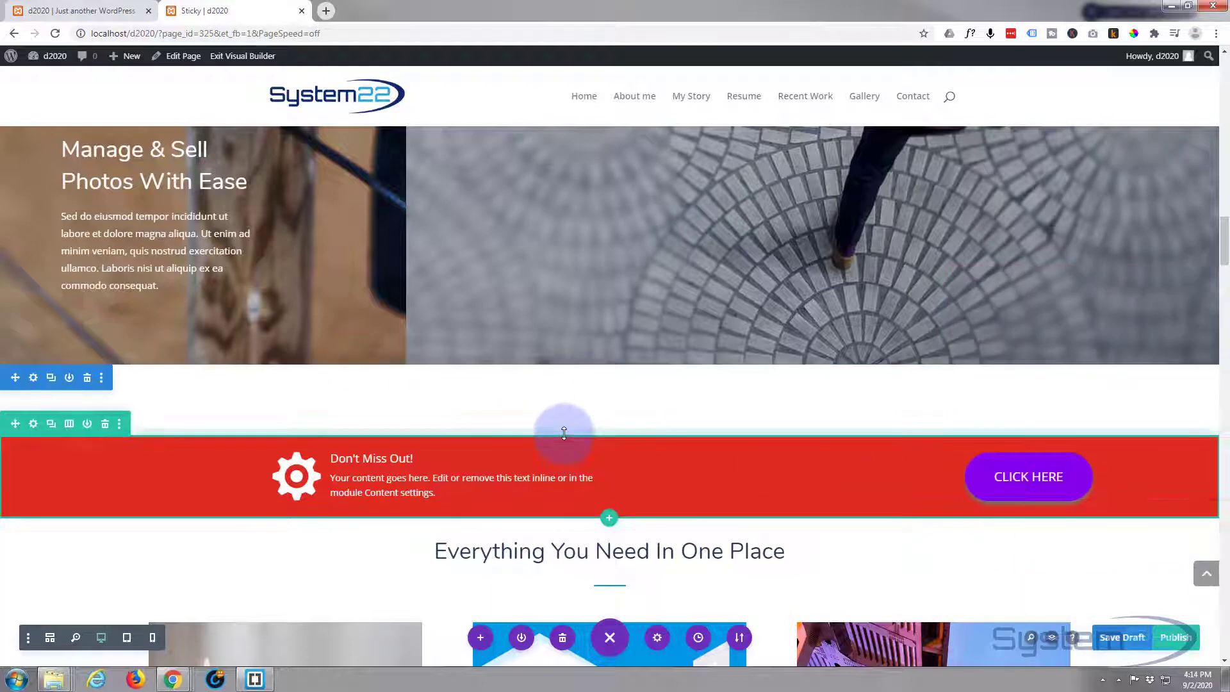
pyautogui.moveTo(564, 428); pyautogui.dragTo(572, 360)
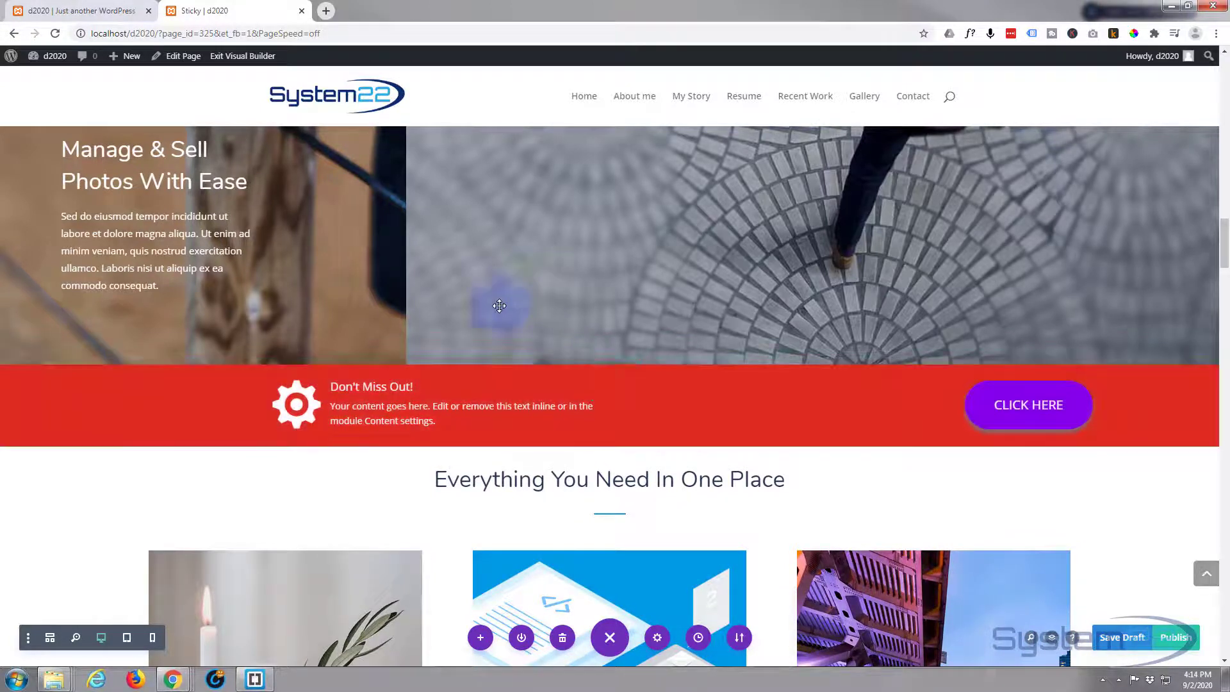
pyautogui.moveTo(182, 383)
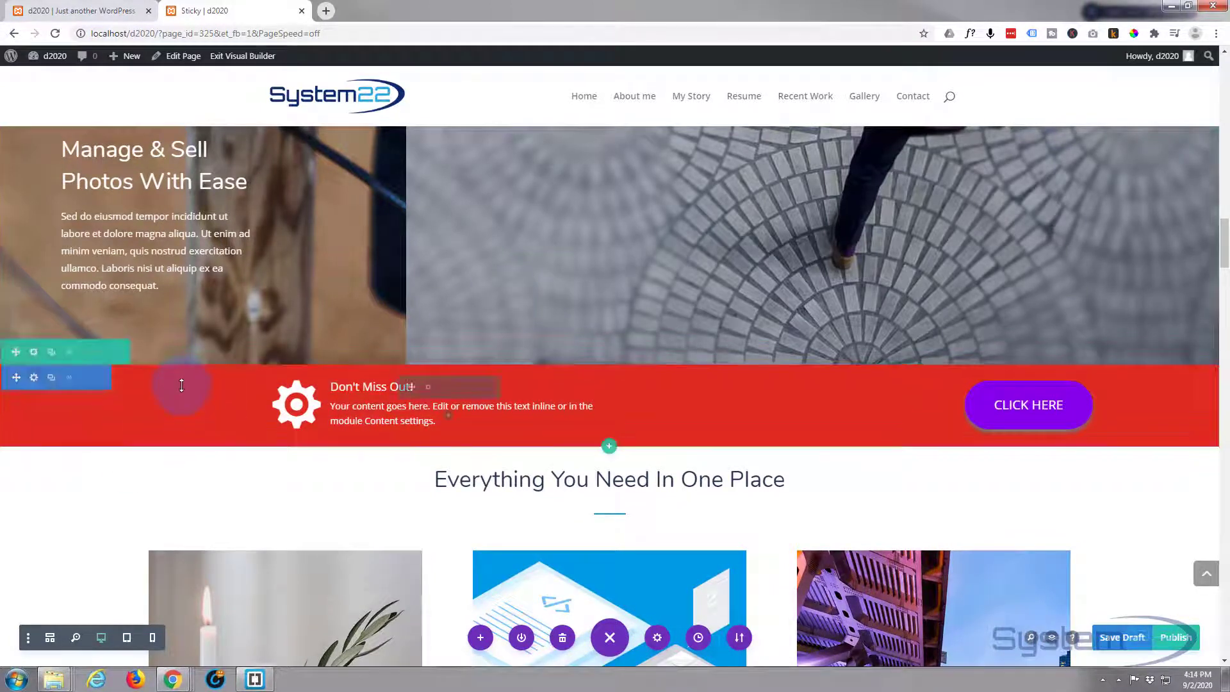
# Set the red row's Scroll Effects sticky position to Stick to Top and Bottom.
pyautogui.click(34, 353)
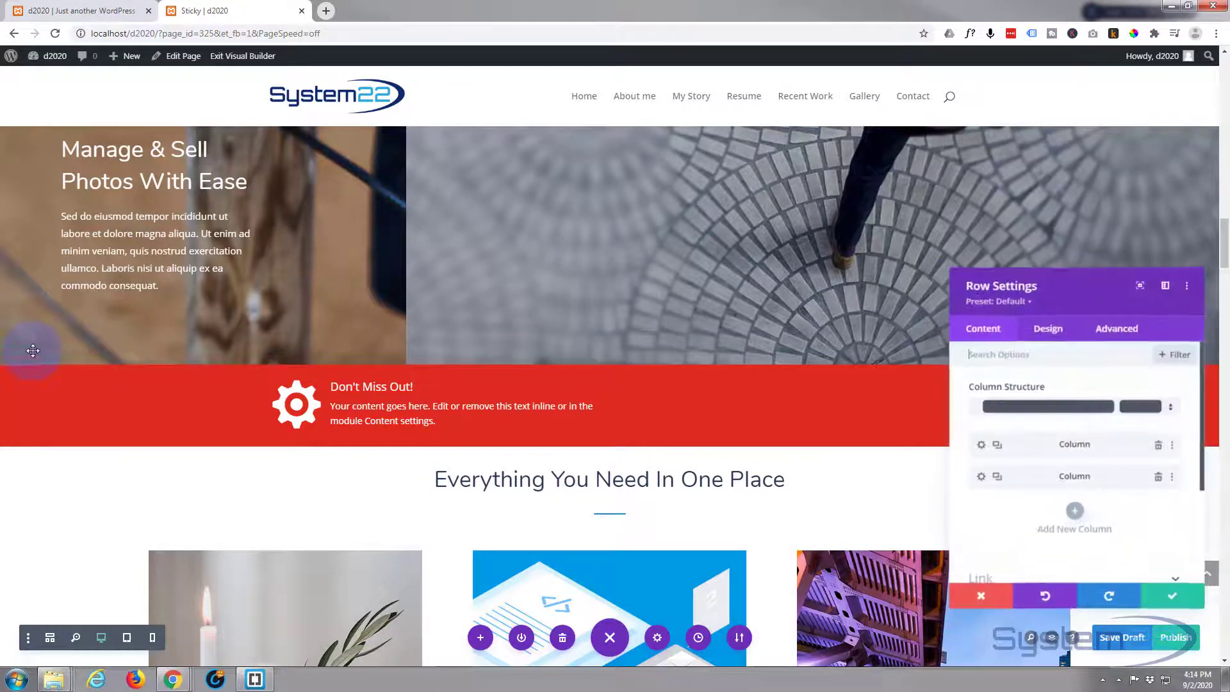
pyautogui.click(1118, 331)
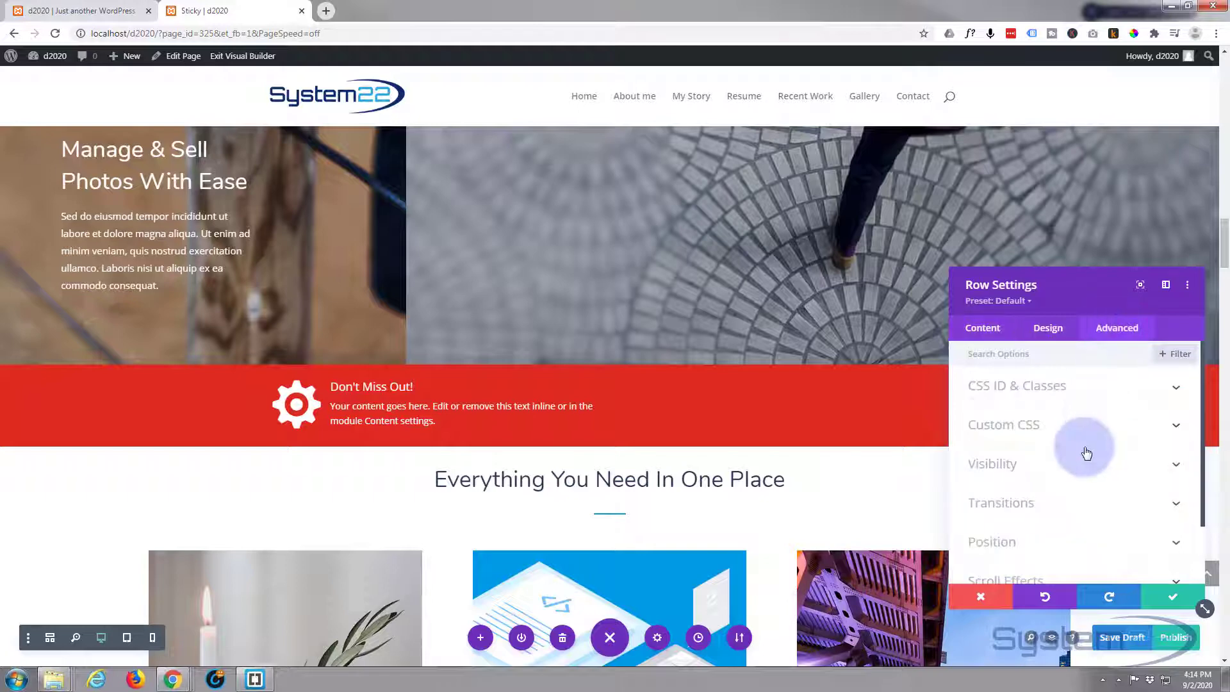
pyautogui.scroll(-2, 1085, 453)
pyautogui.click(1066, 508)
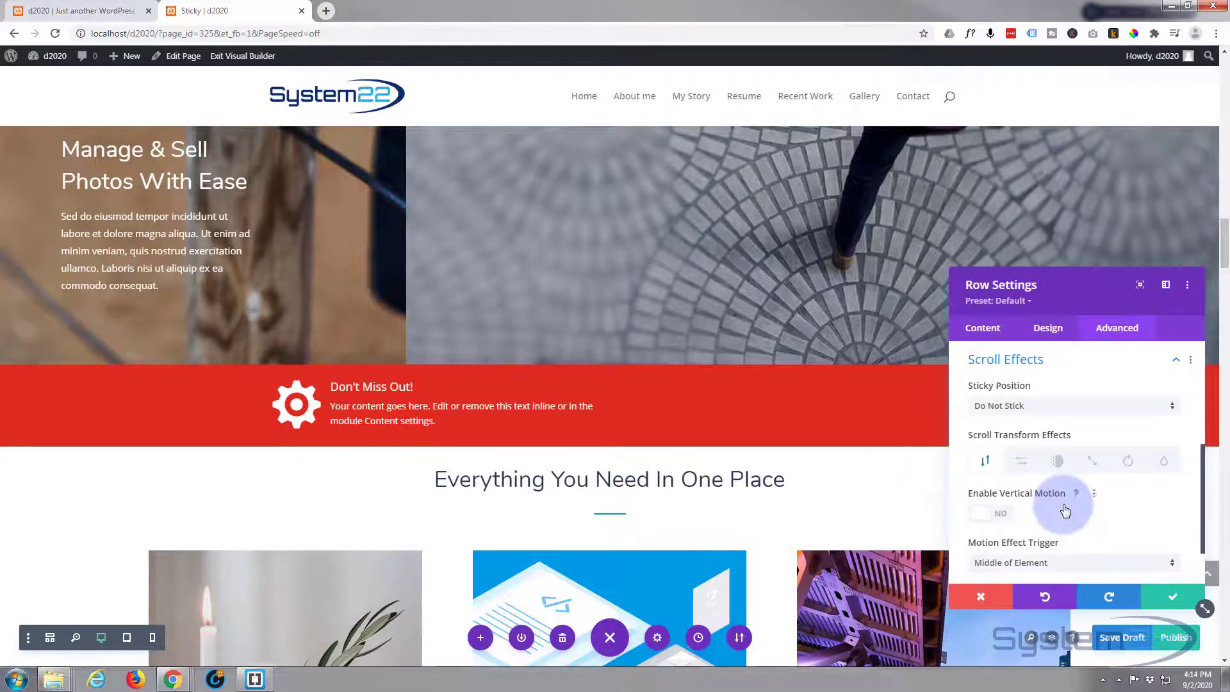
pyautogui.click(1048, 408)
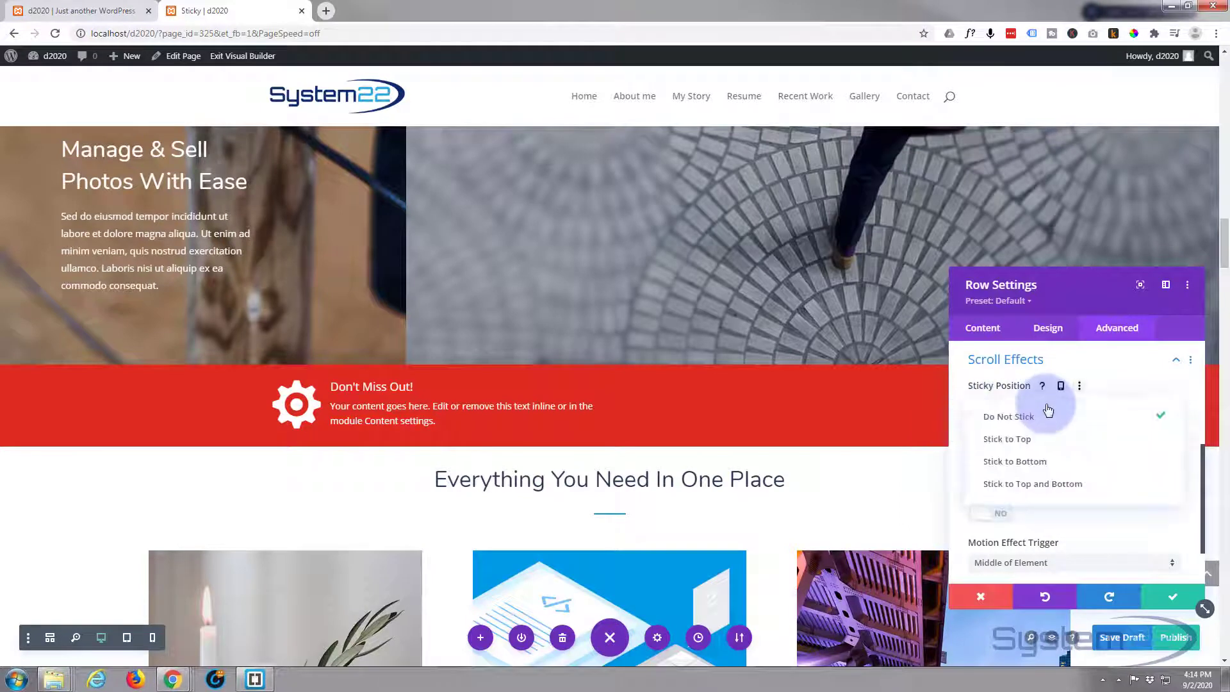
pyautogui.click(1042, 486)
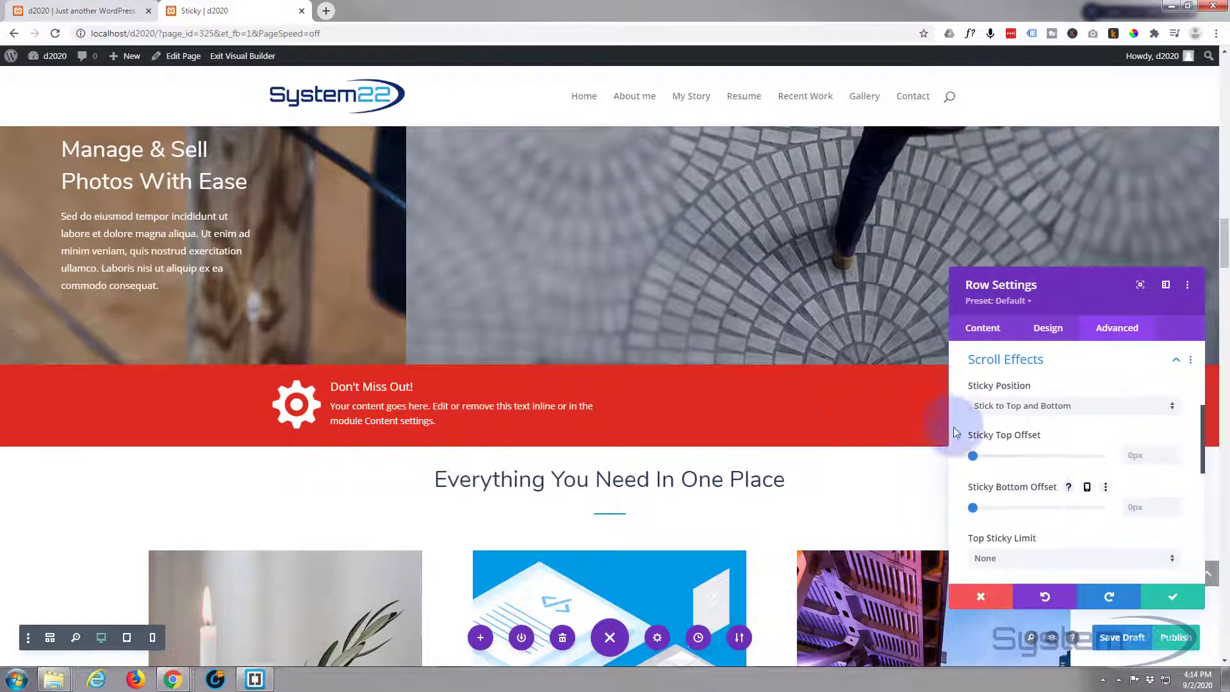
pyautogui.click(1052, 406)
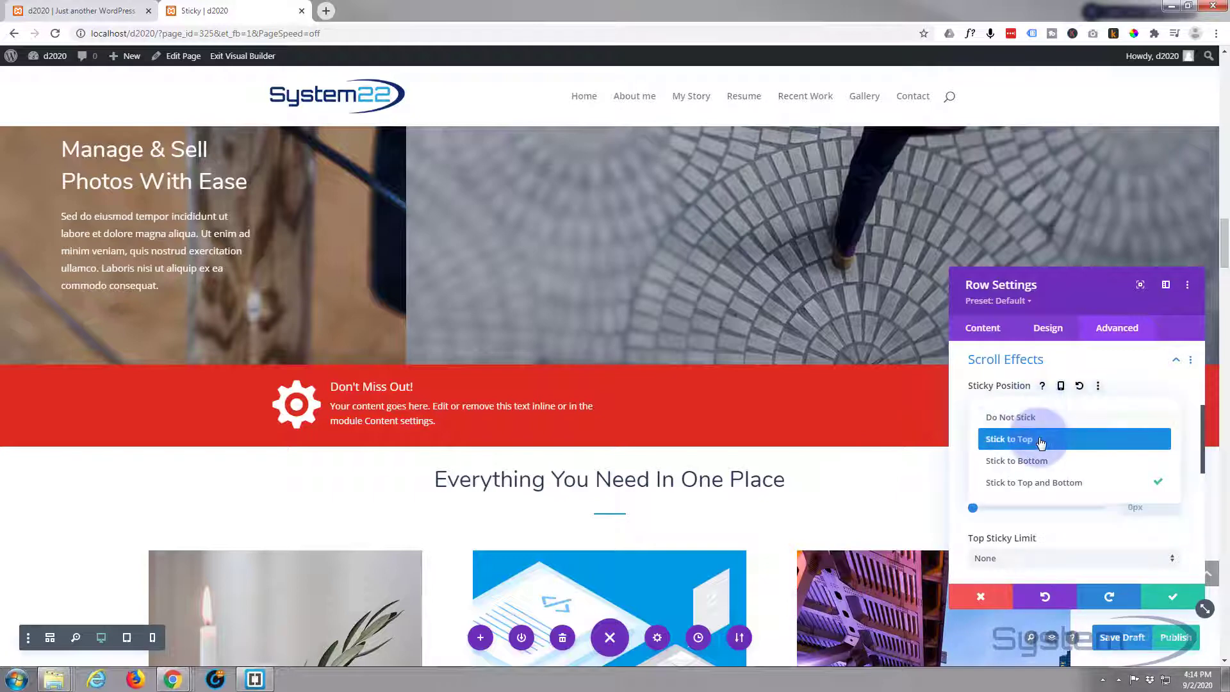
pyautogui.click(1064, 483)
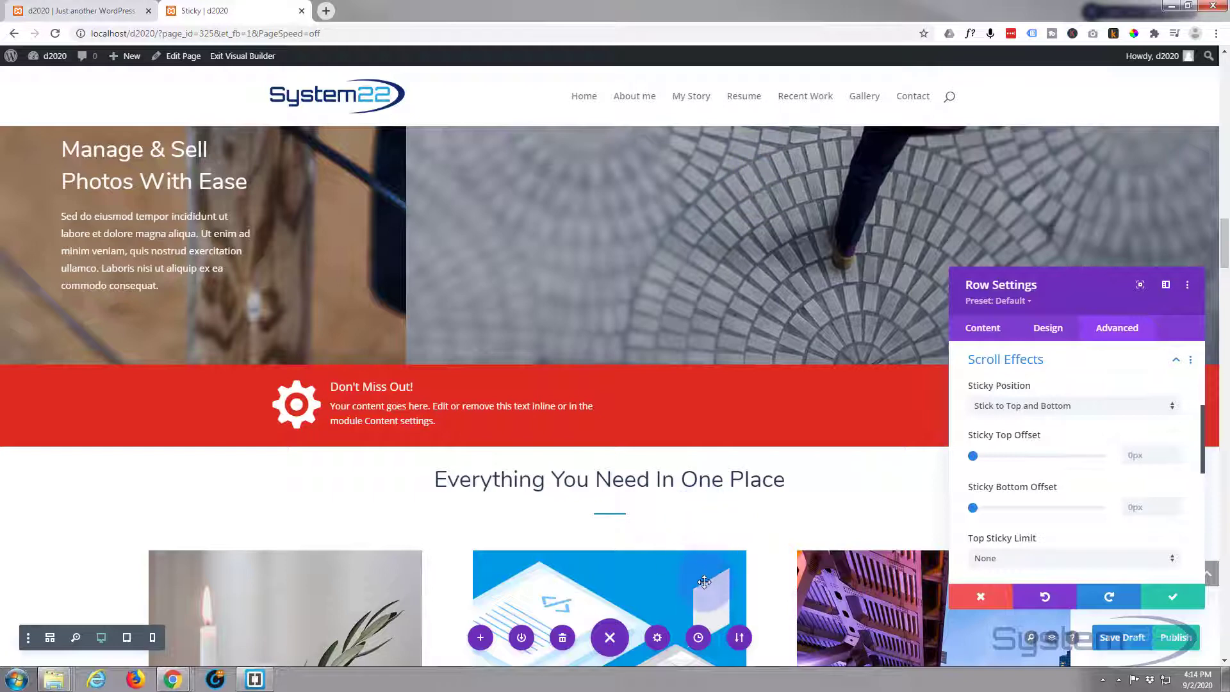
pyautogui.scroll(-4, 1051, 442)
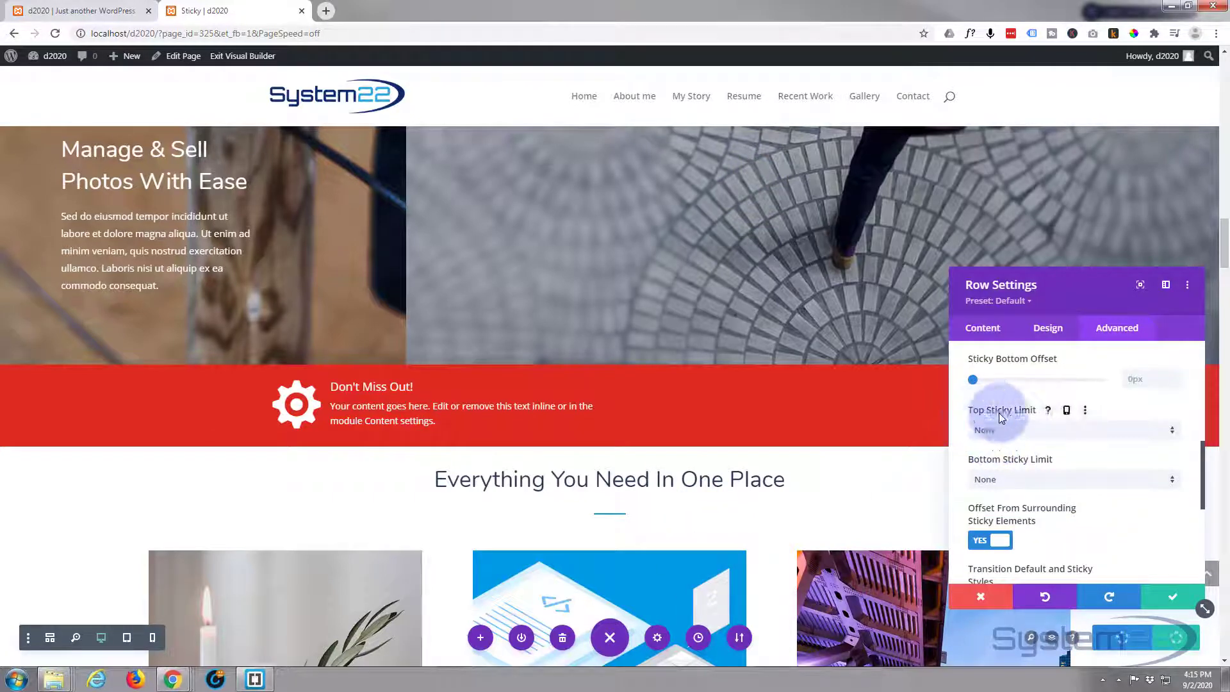
# Set Top Sticky Limit to Section and keep Bottom Sticky Limit at None.
pyautogui.click(1033, 429)
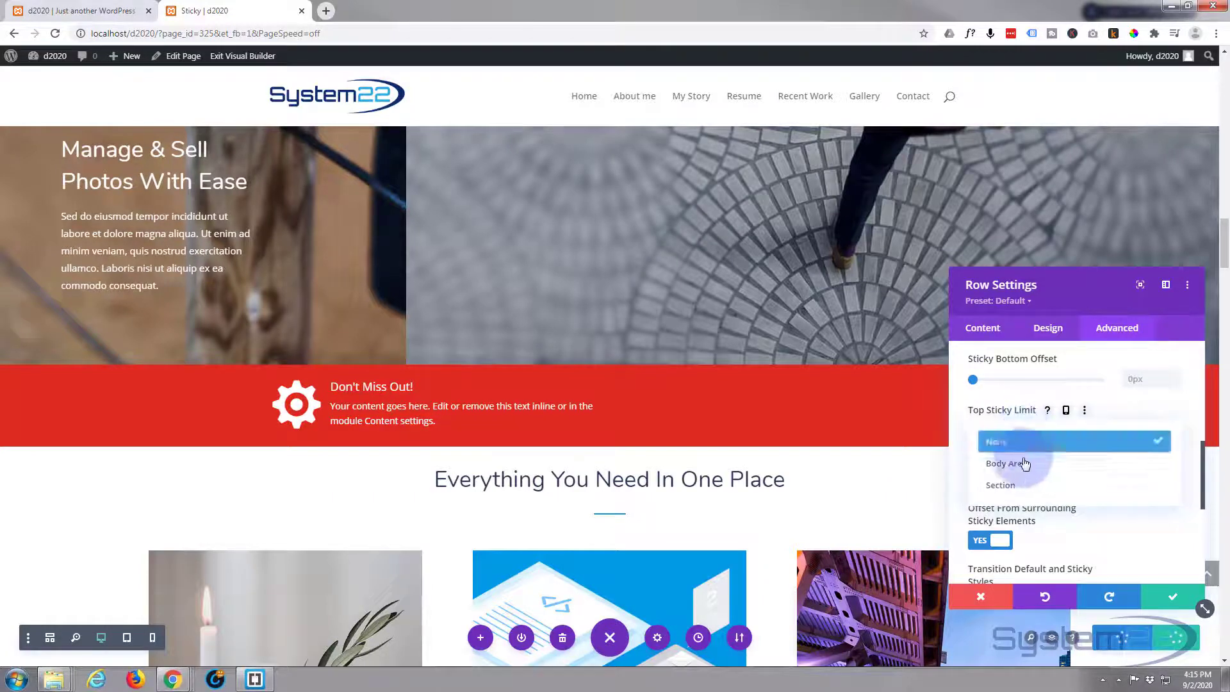
pyautogui.click(1017, 486)
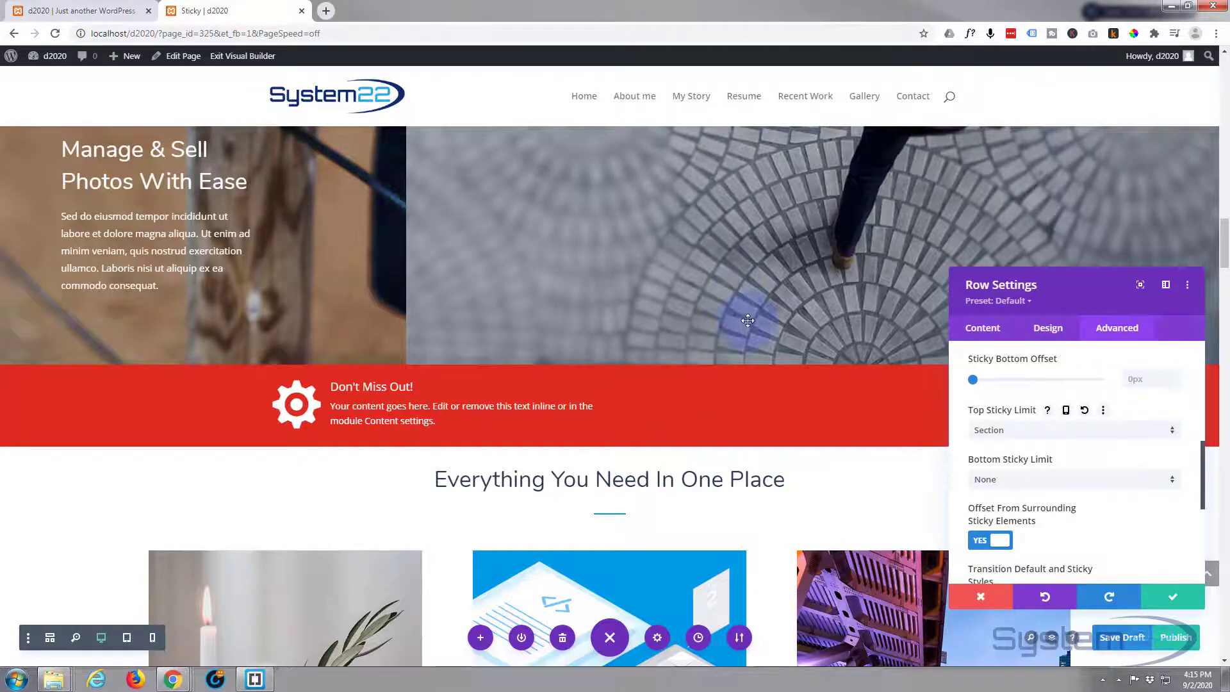
pyautogui.click(1036, 480)
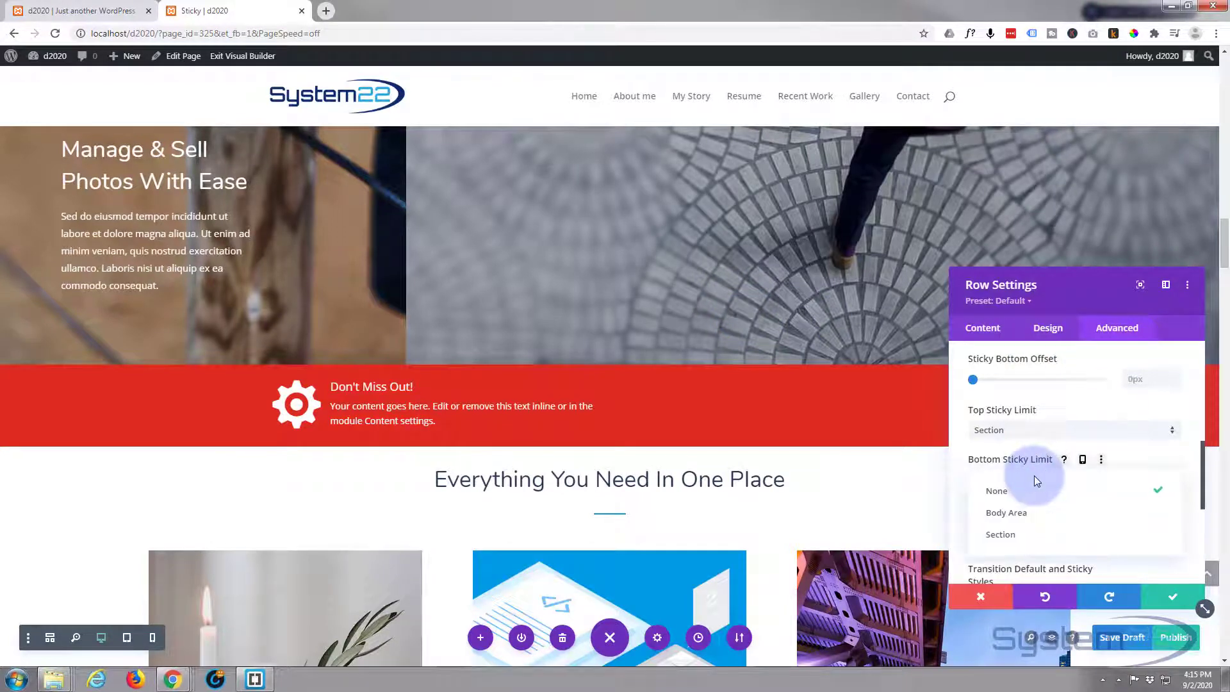
pyautogui.click(1032, 490)
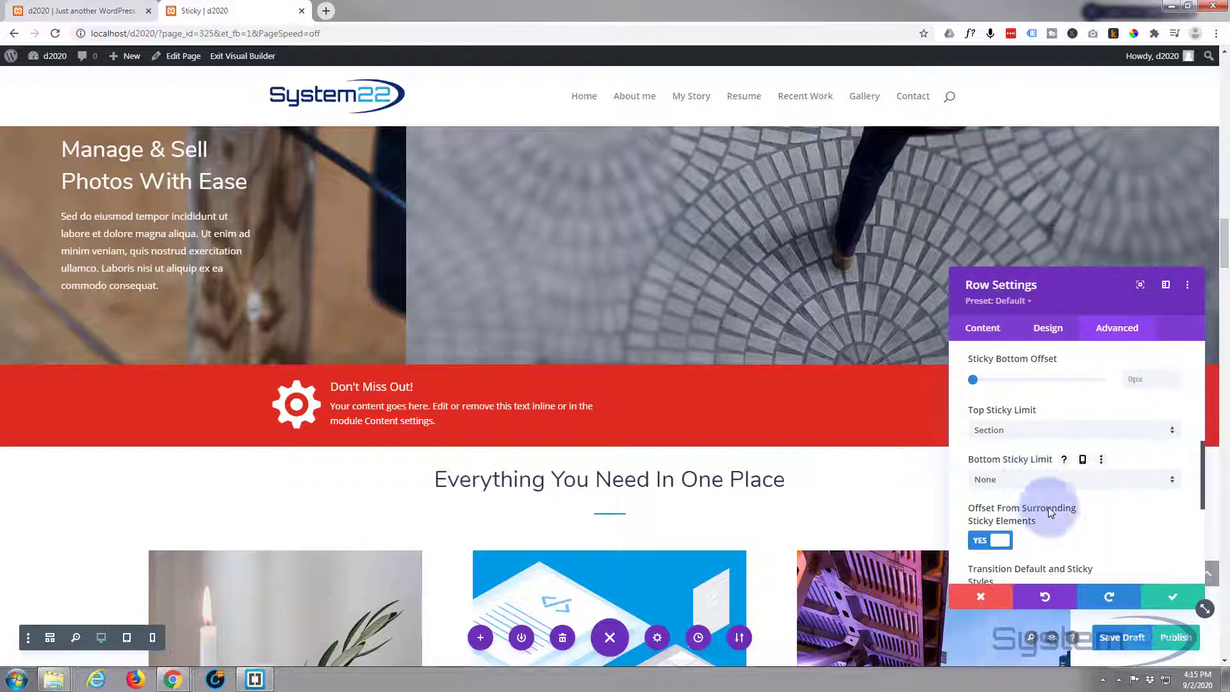
pyautogui.scroll(-2, 1059, 506)
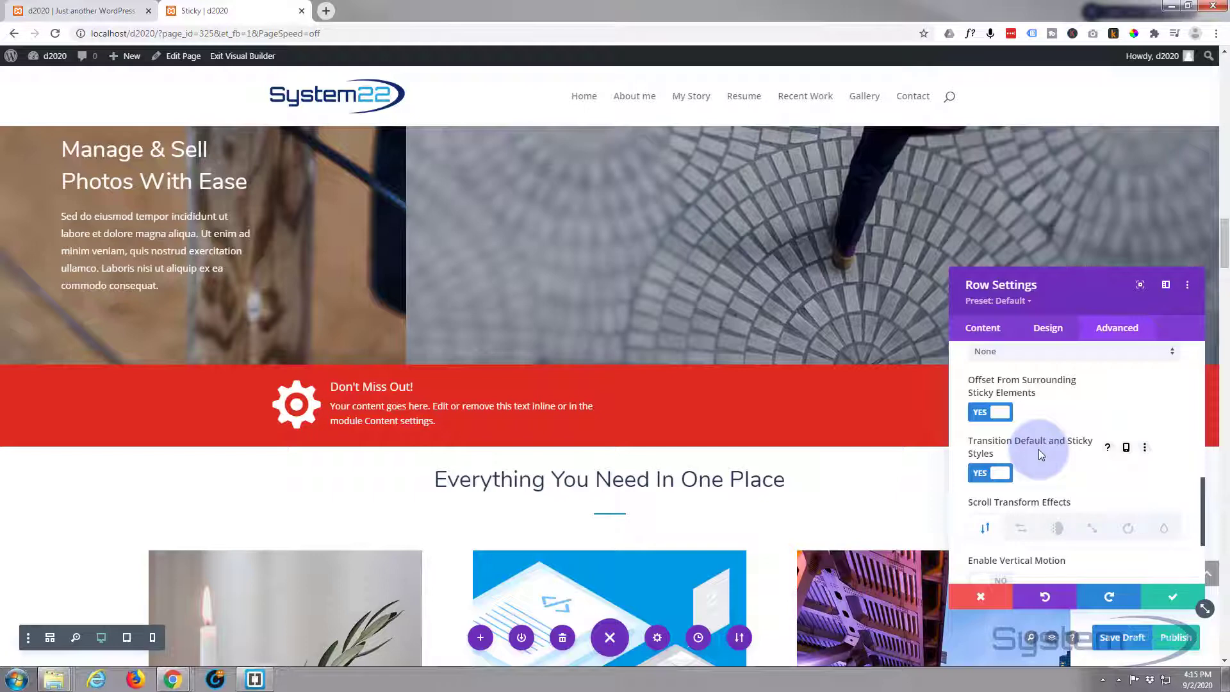
# Apply the row settings, save the page as a draft, and scroll the live page.
pyautogui.click(1175, 599)
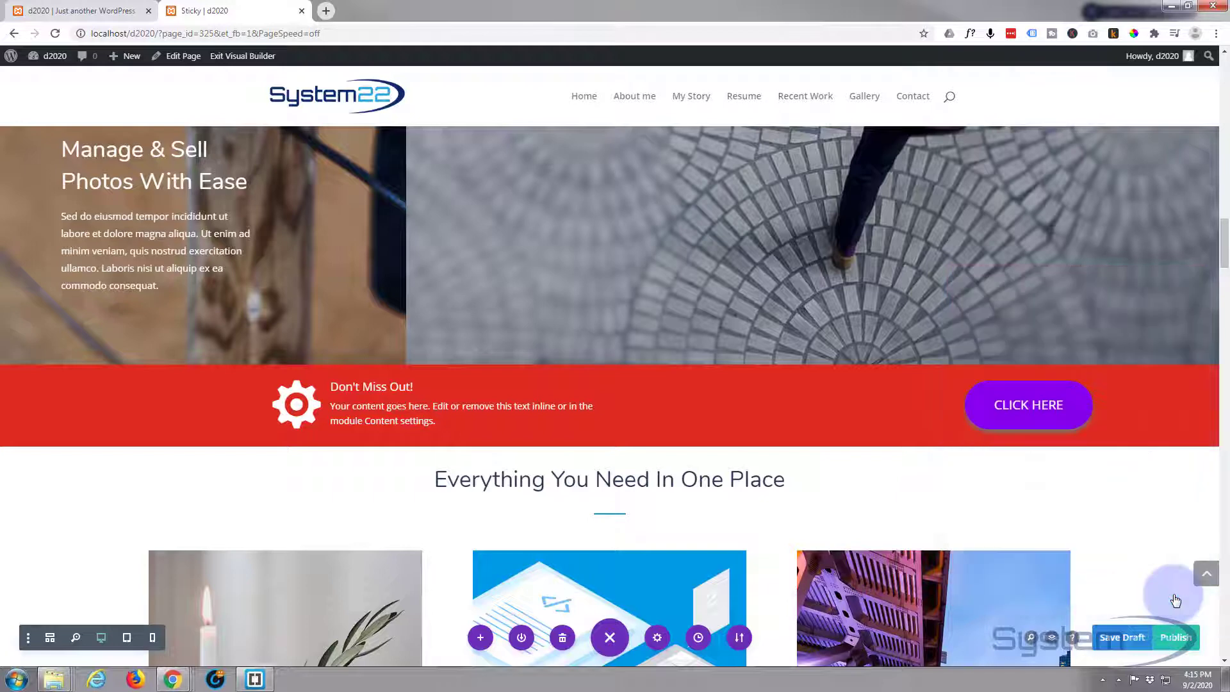
pyautogui.click(1122, 638)
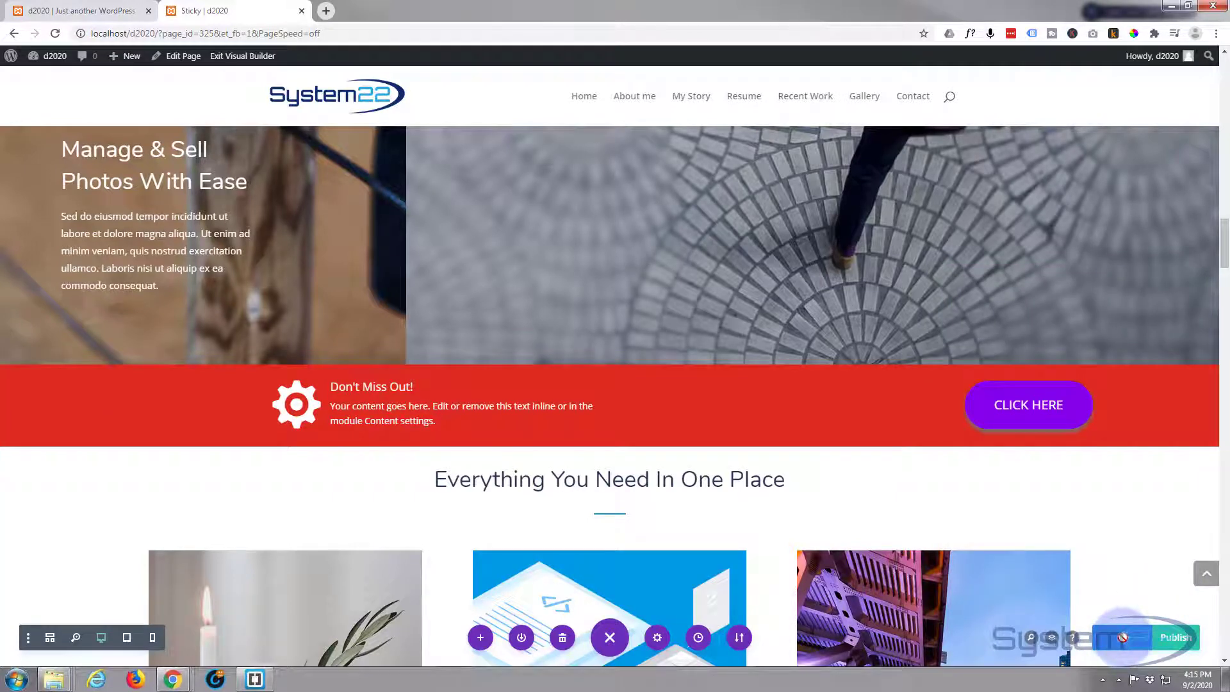
pyautogui.click(248, 58)
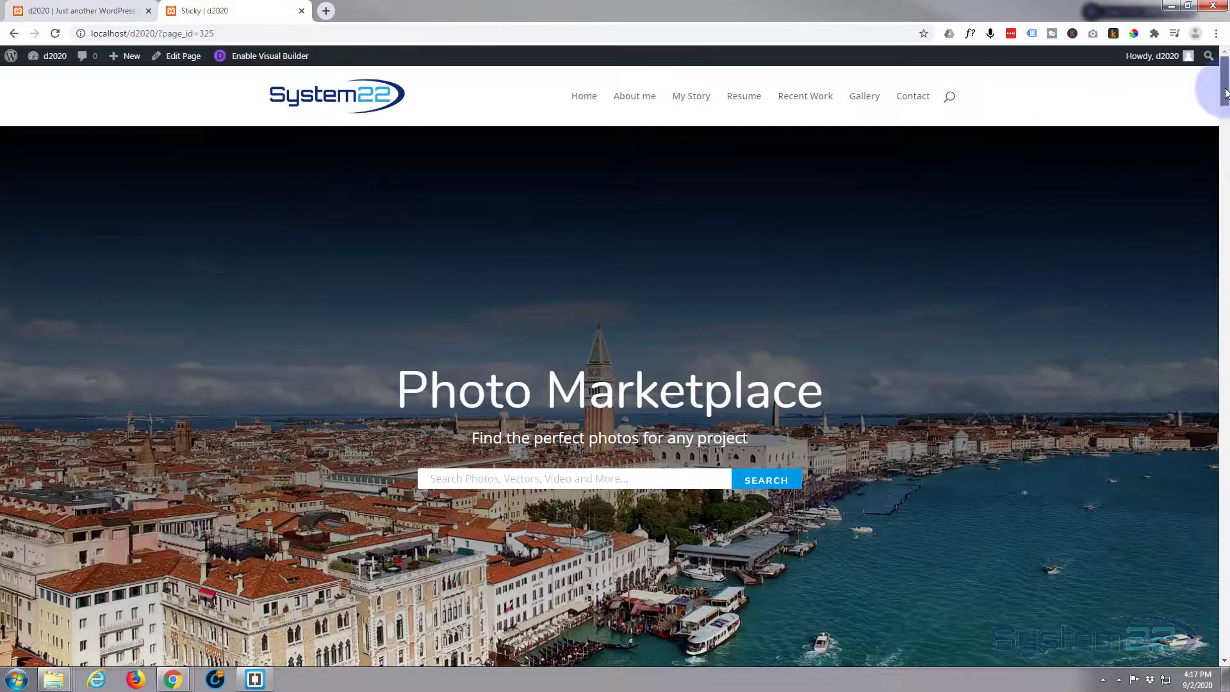
pyautogui.moveTo(1224, 93); pyautogui.dragTo(1223, 629)
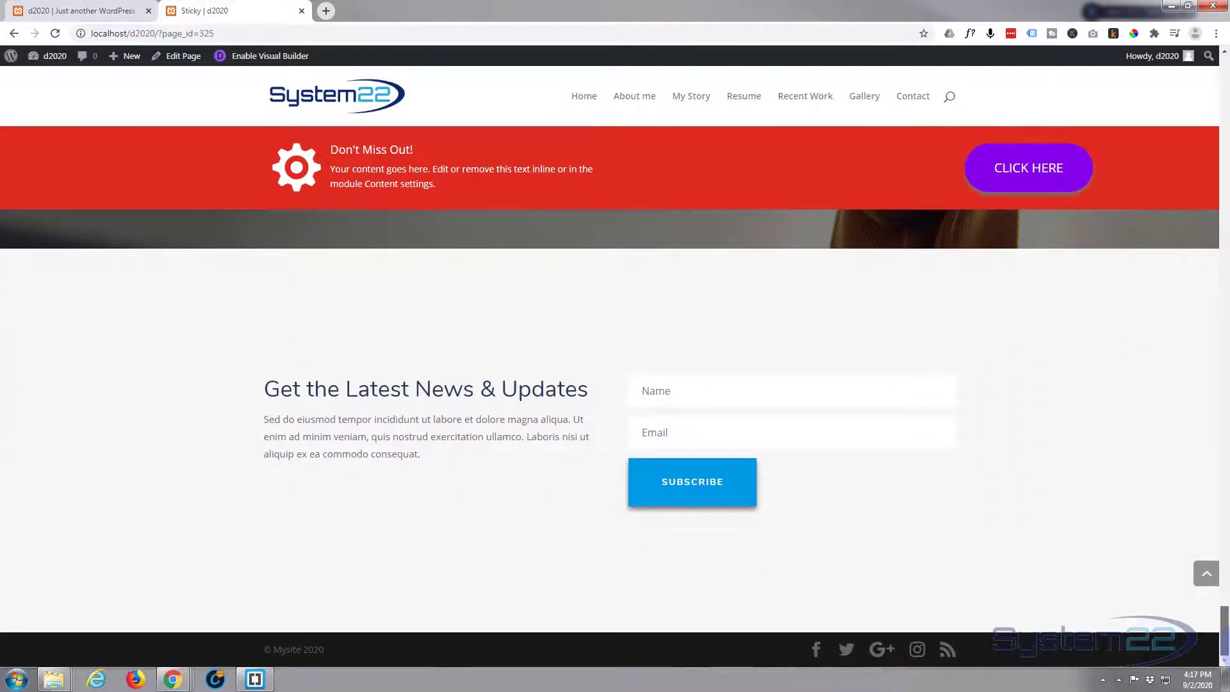
pyautogui.moveTo(1223, 630); pyautogui.dragTo(1212, 246)
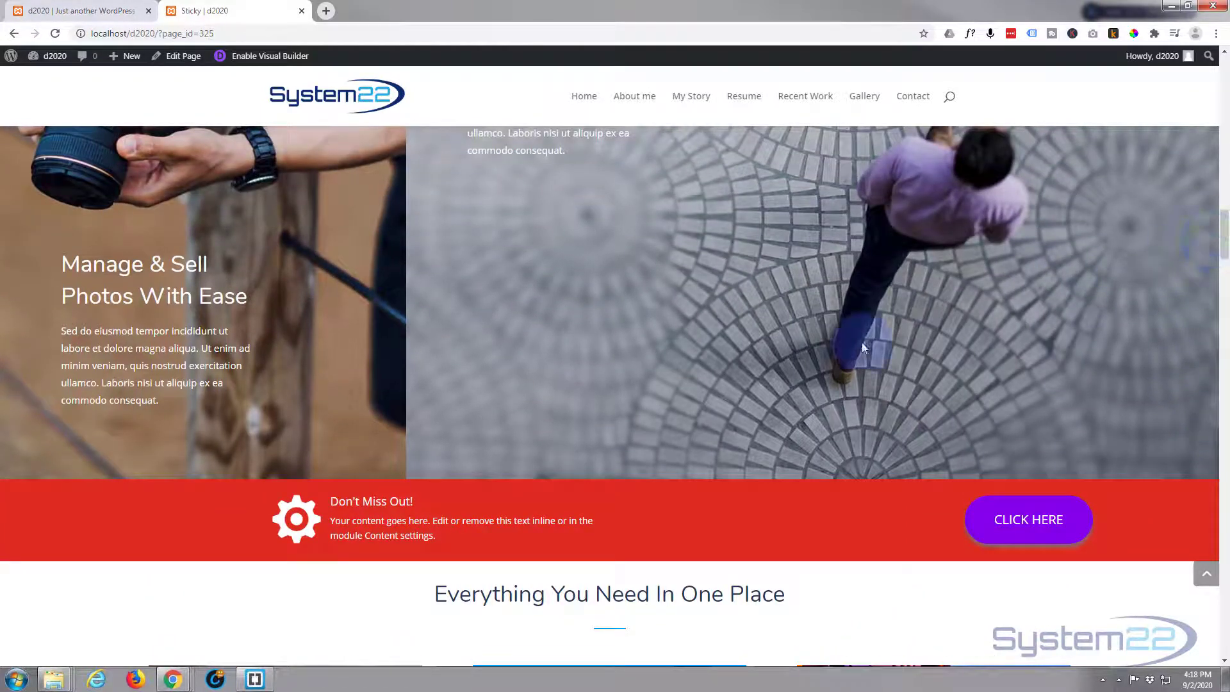